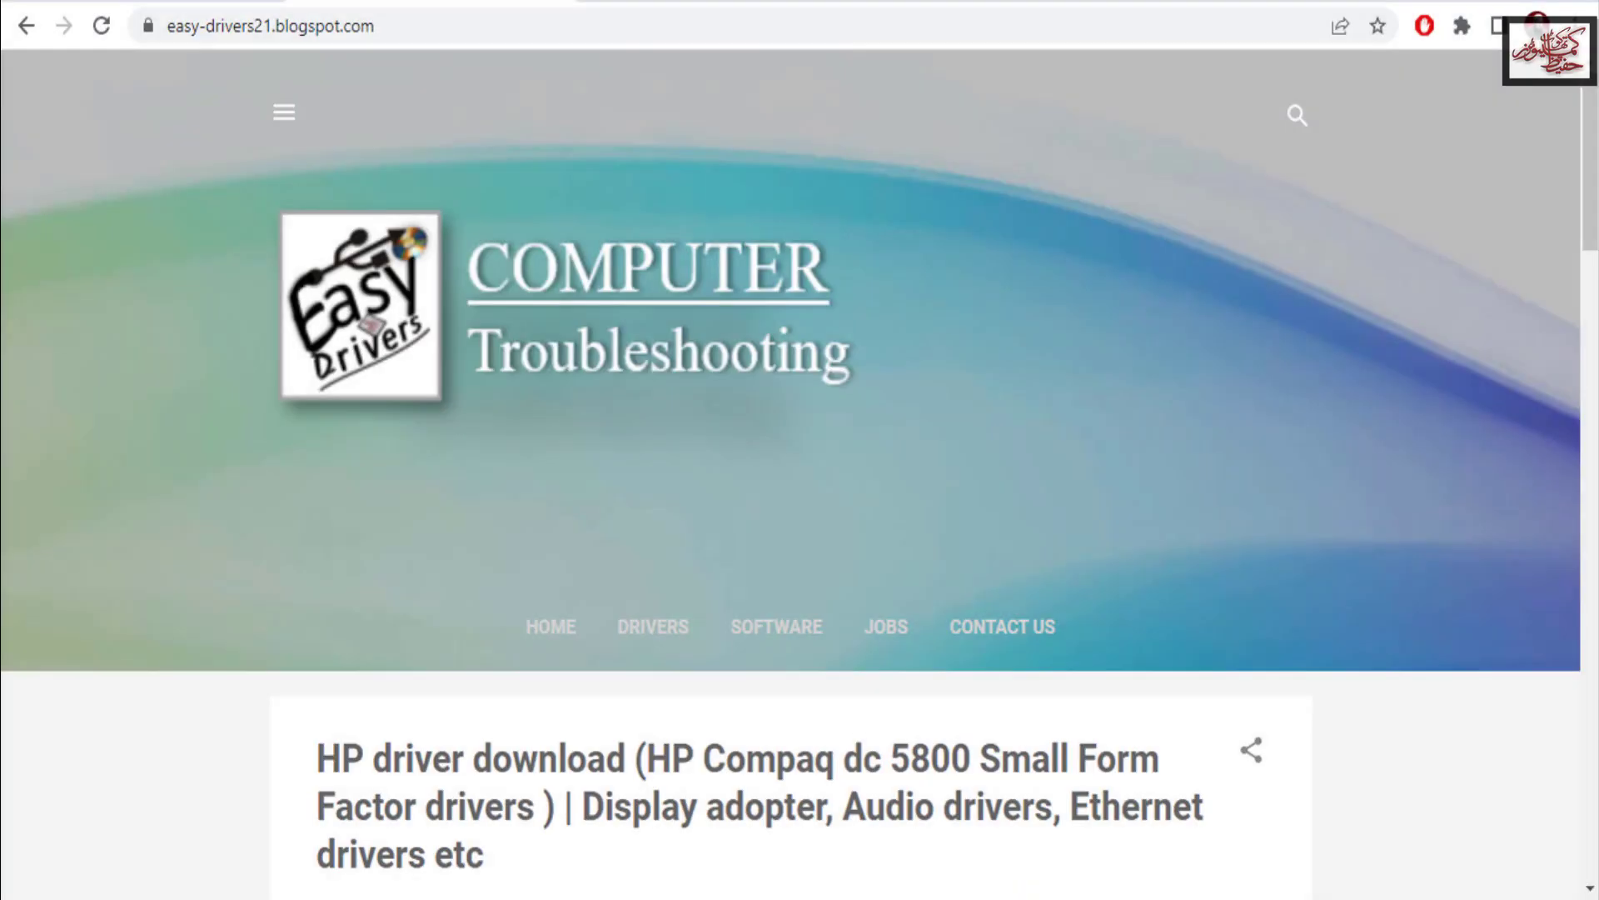
pyautogui.click(395, 25)
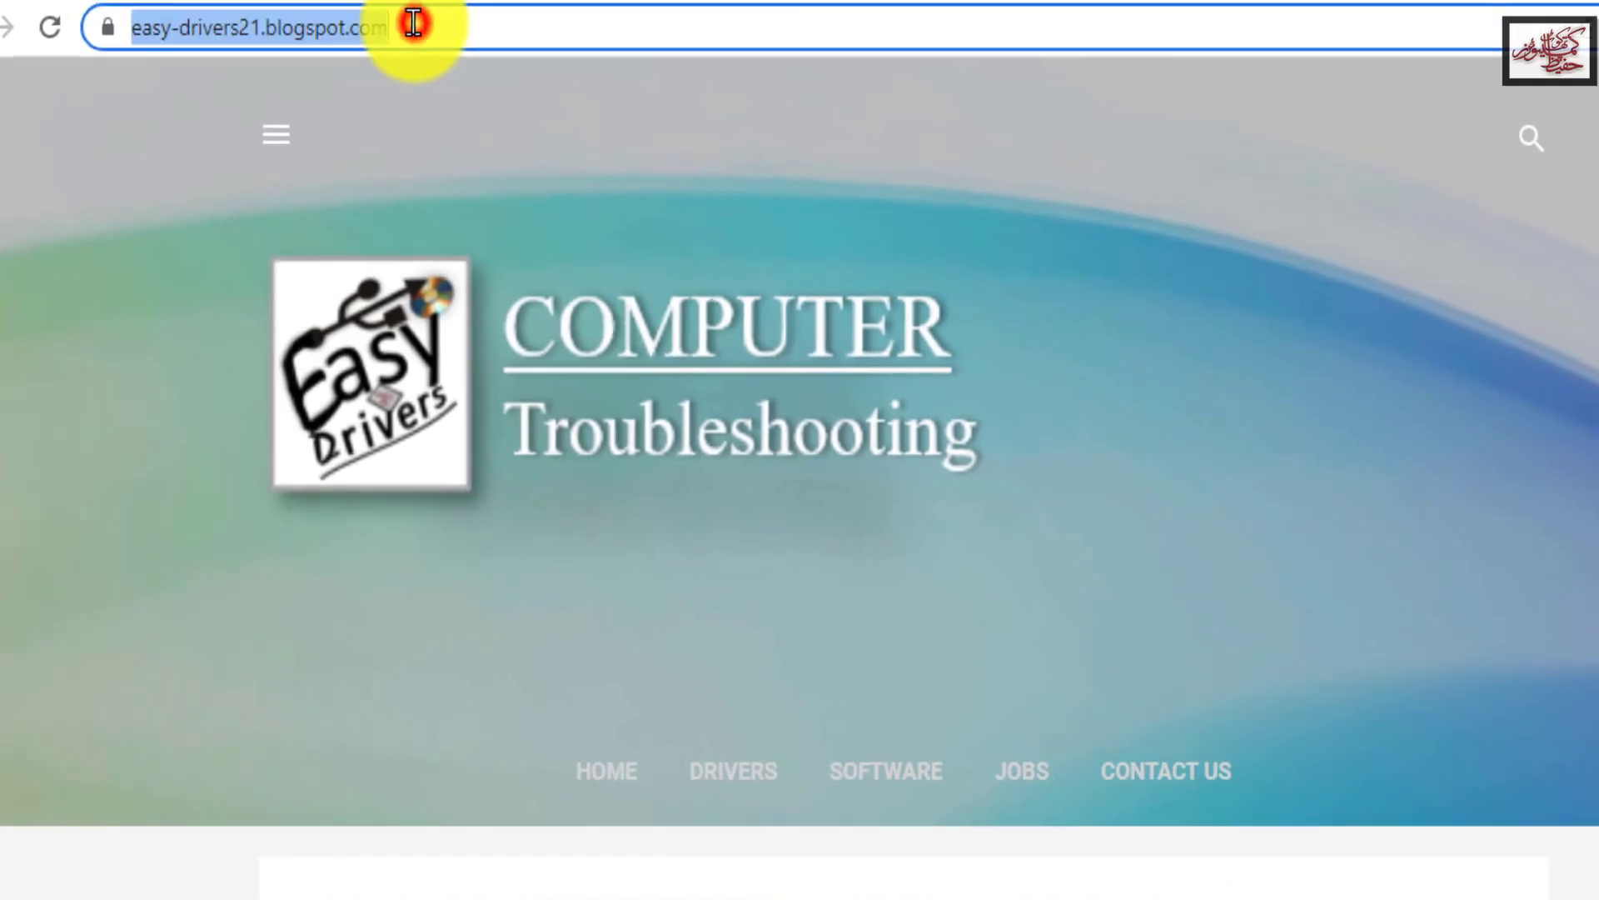
pyautogui.doubleClick(414, 23)
pyautogui.doubleClick(474, 24)
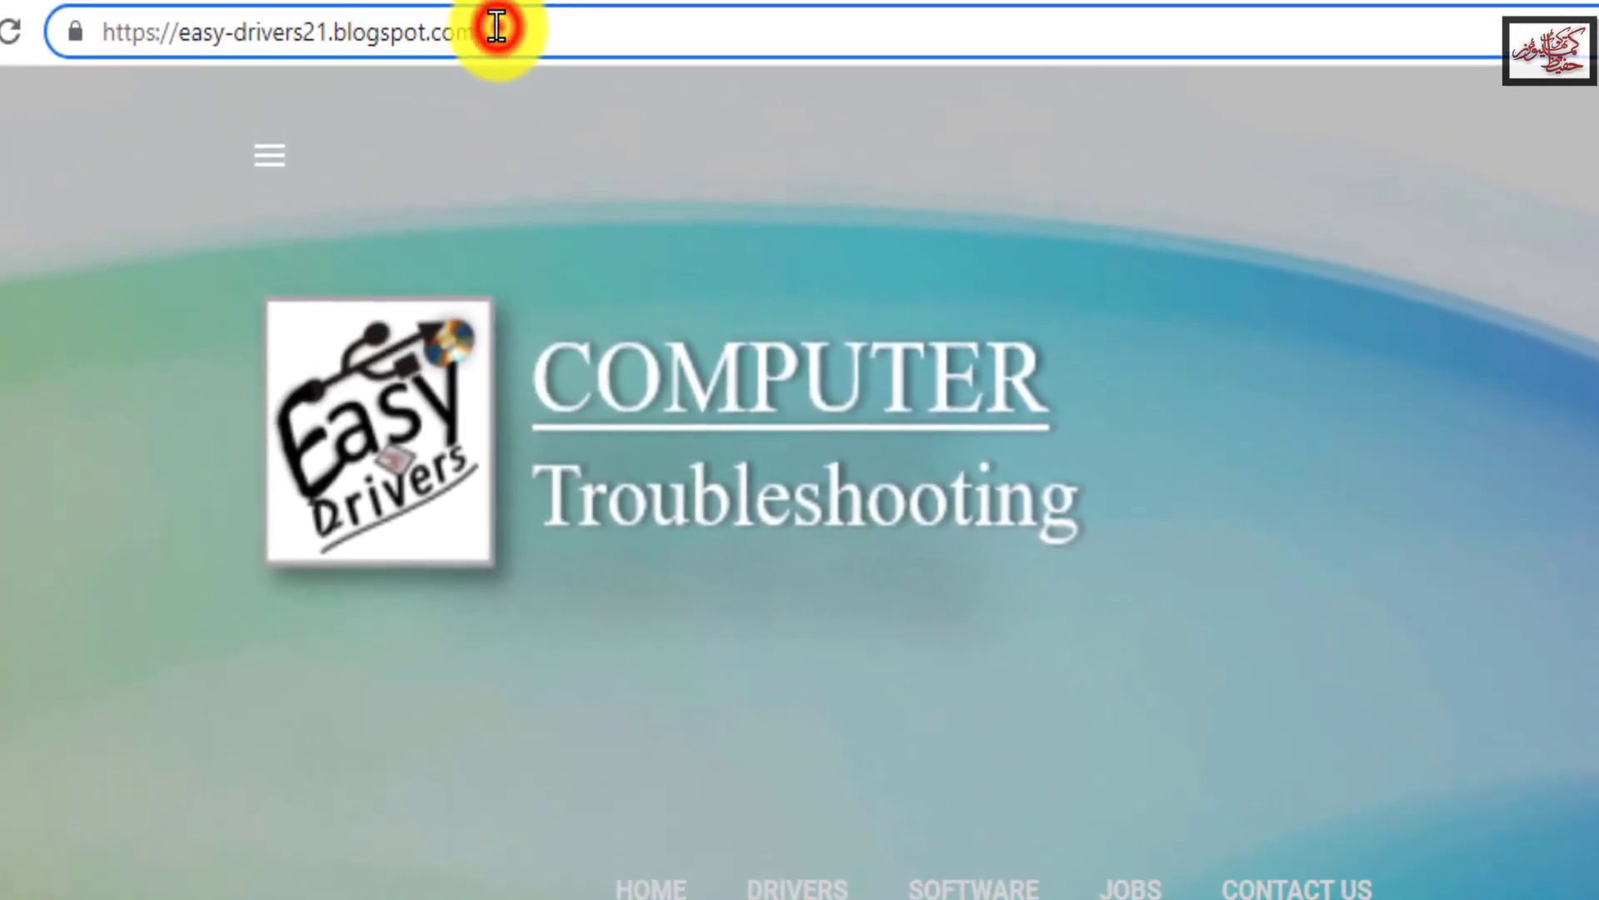
pyautogui.moveTo(489, 28); pyautogui.dragTo(90, 27)
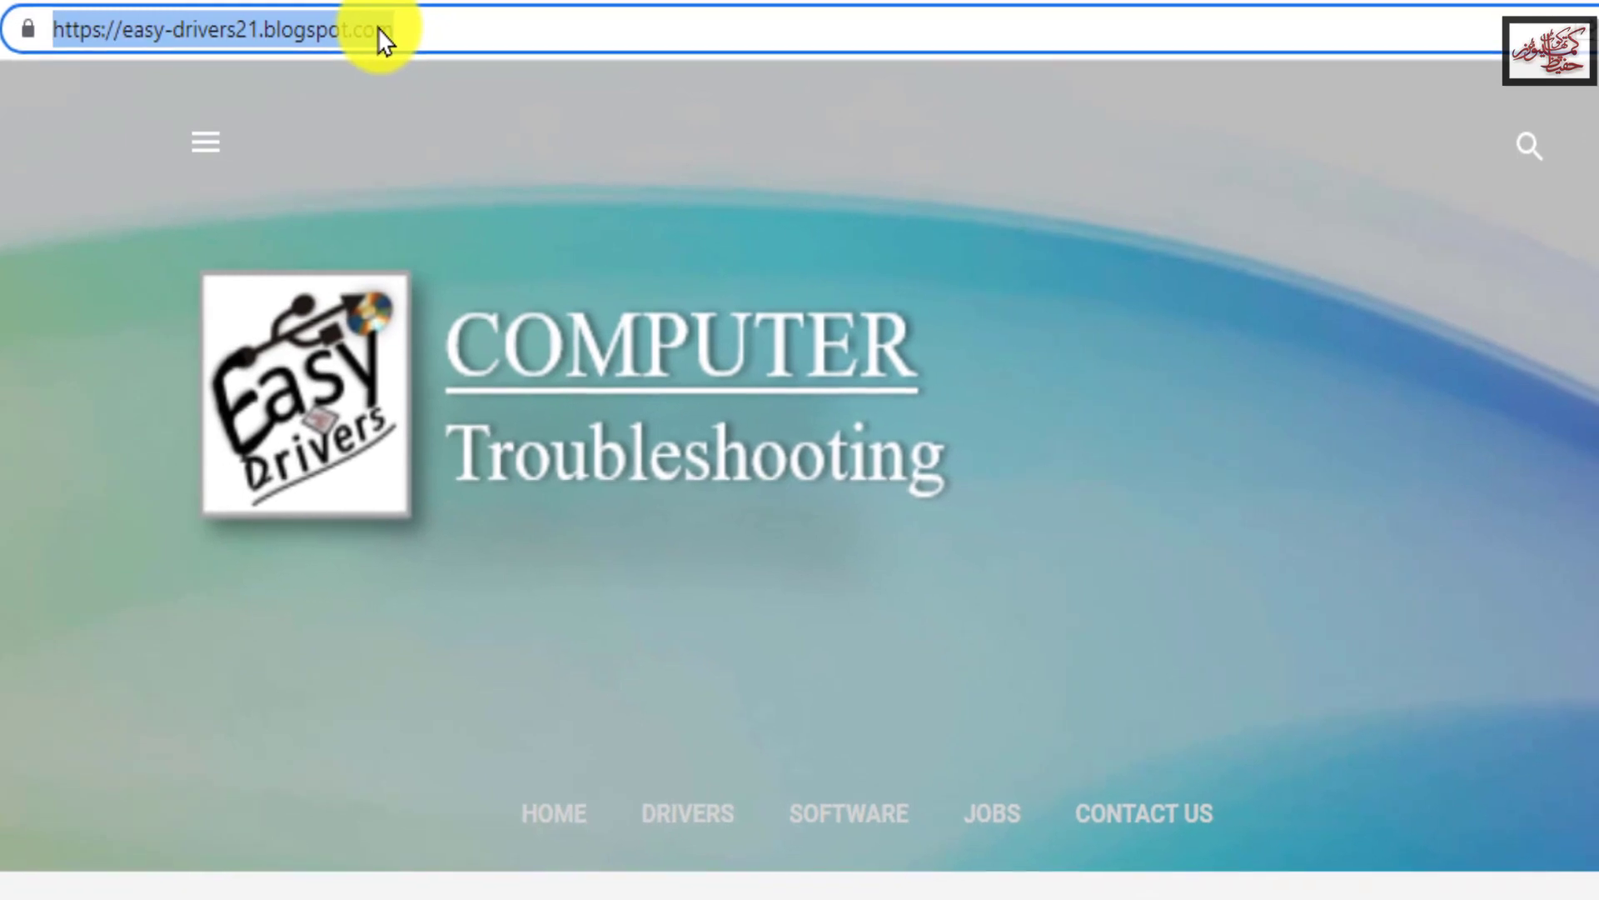
# Step: Search the blog for "dc 5800"
pyautogui.click(1530, 150)
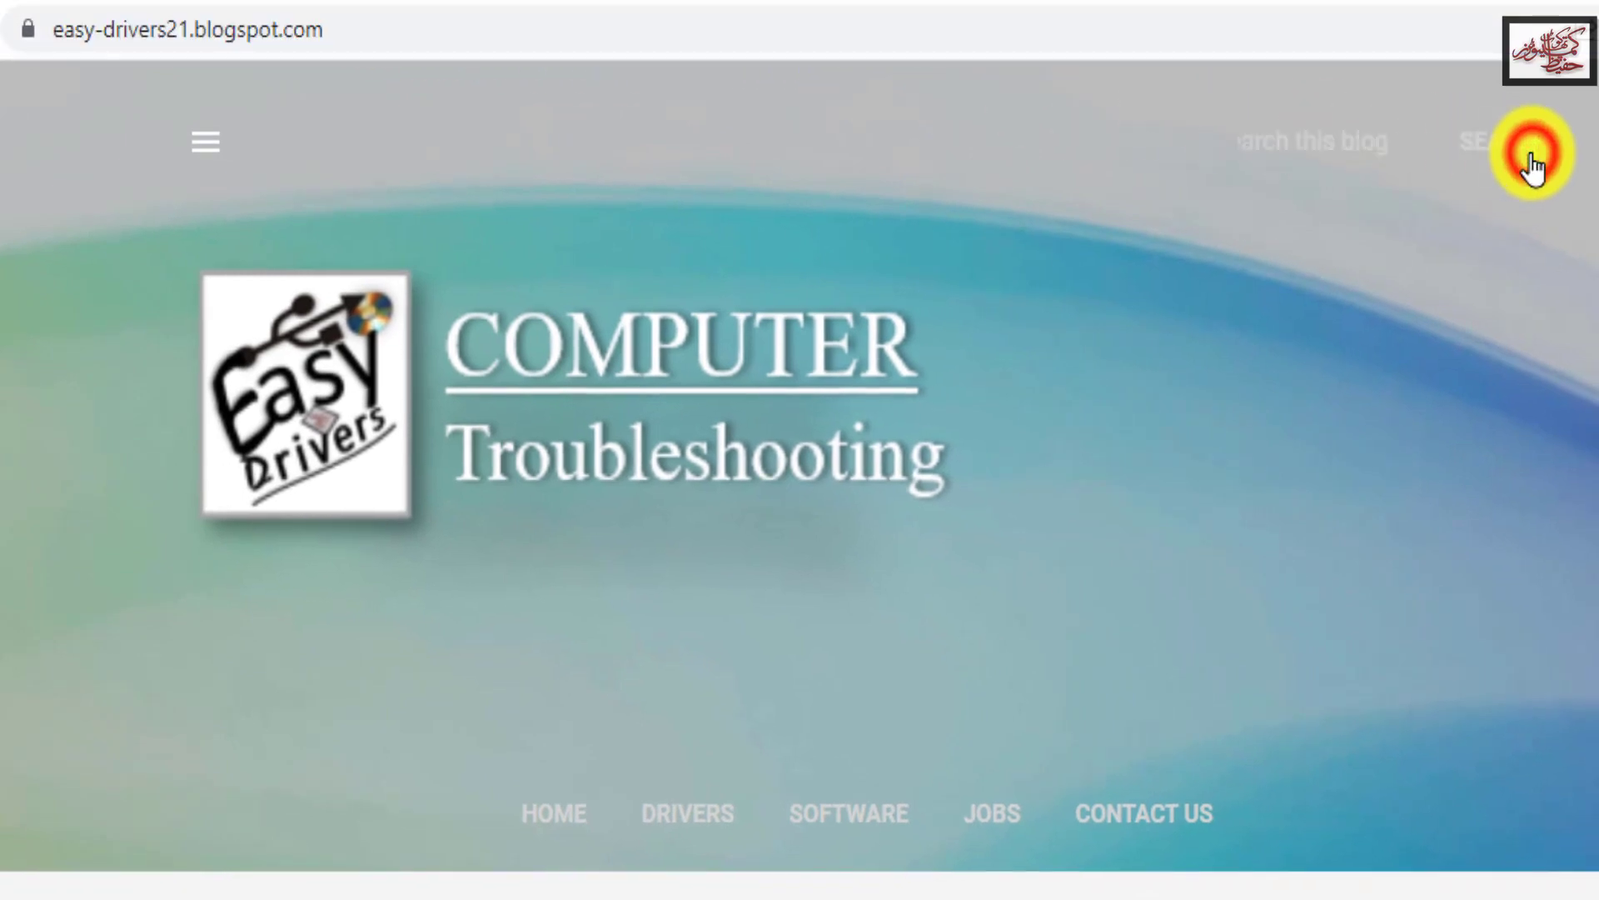
pyautogui.click(884, 151)
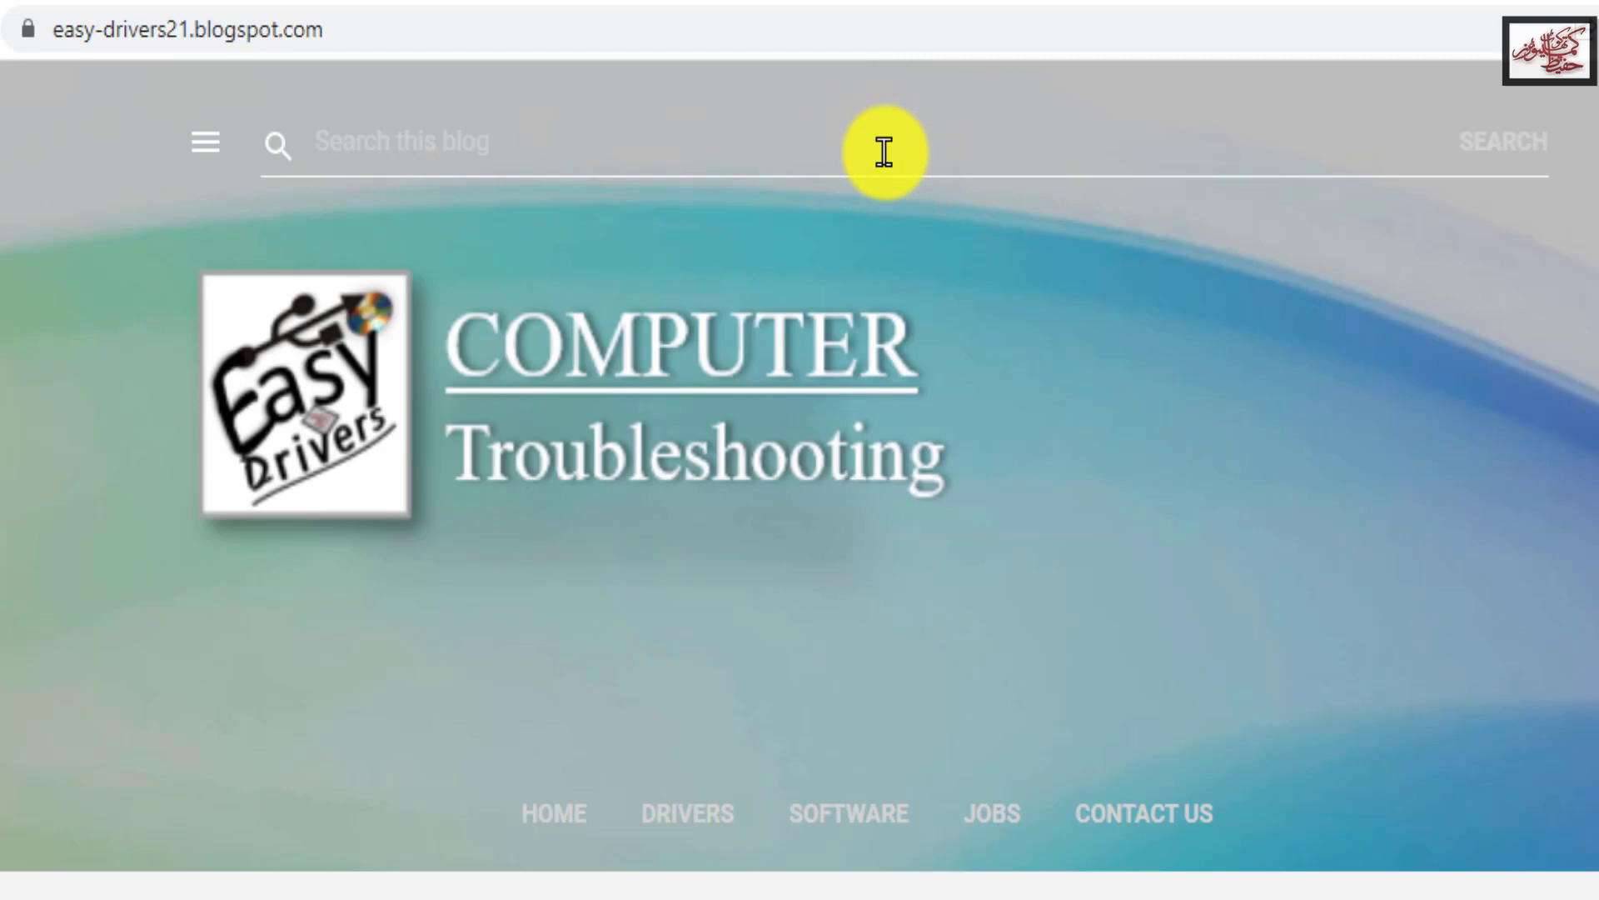
pyautogui.write('dc 5800')
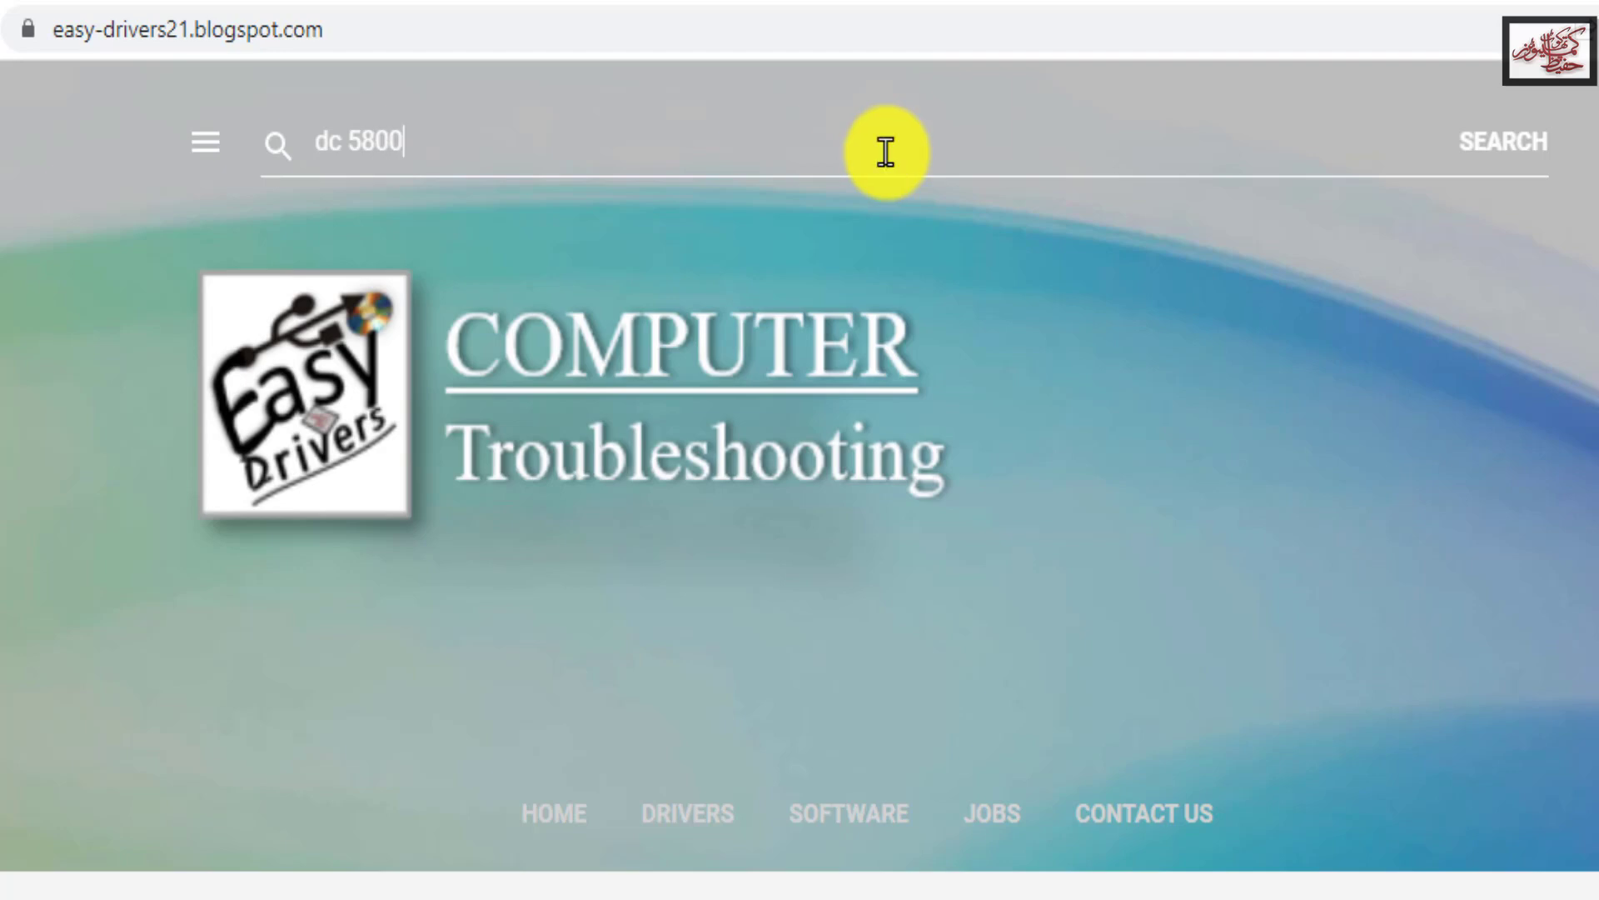
pyautogui.click(1528, 155)
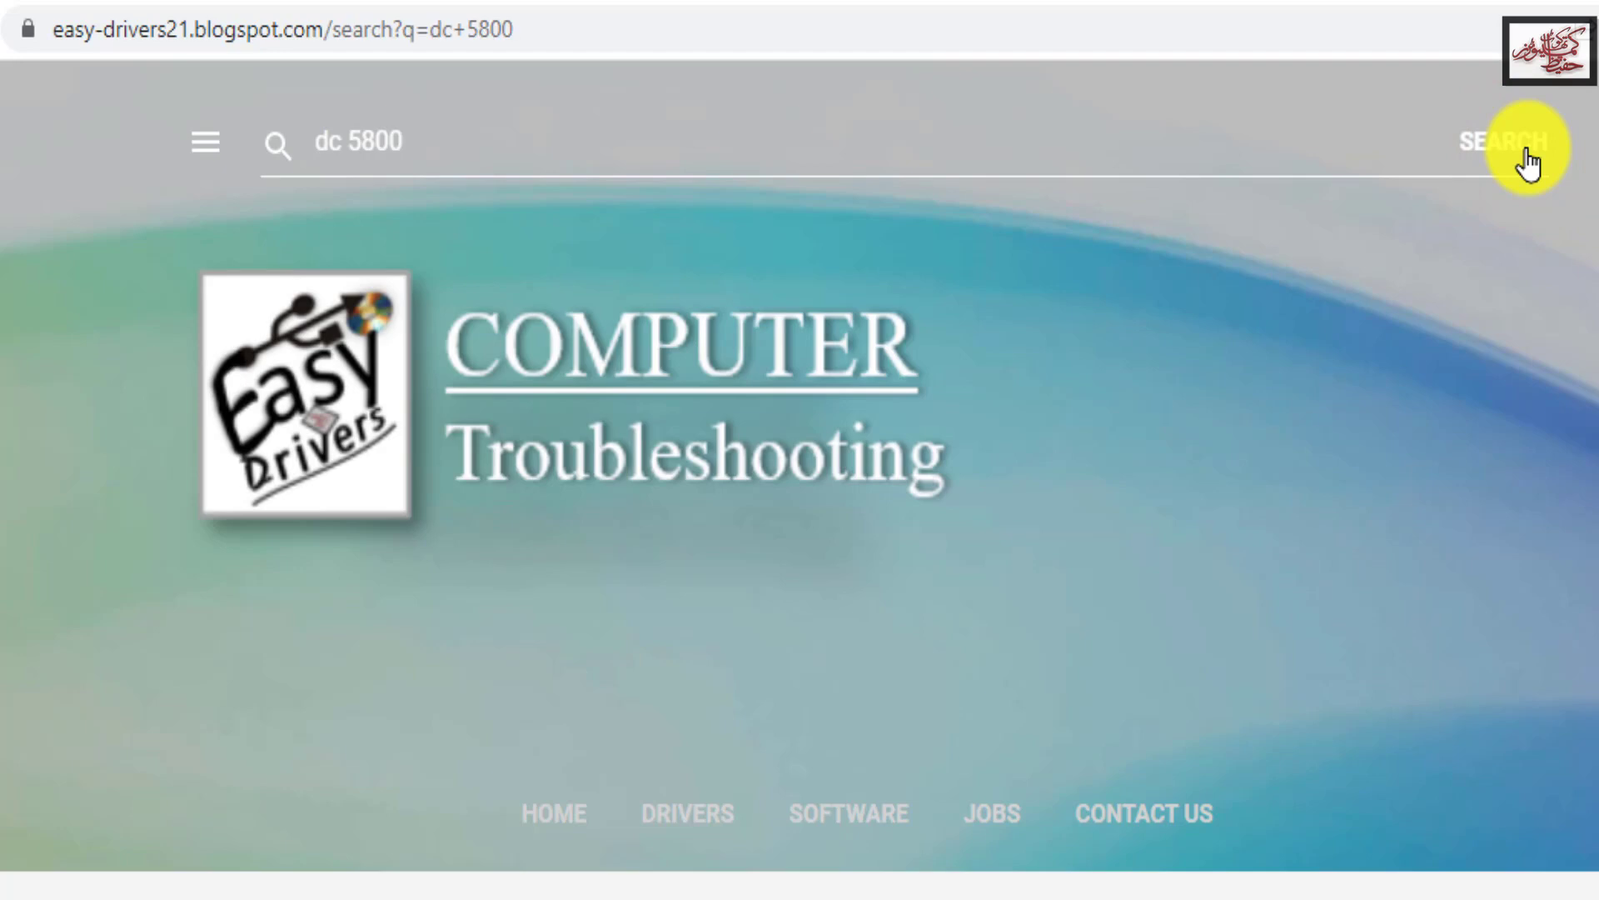
# Step: Look through the search results and open the HP Compaq dc 5800 Small Form Factor driver download post
pyautogui.scroll(-4, 1528, 158)
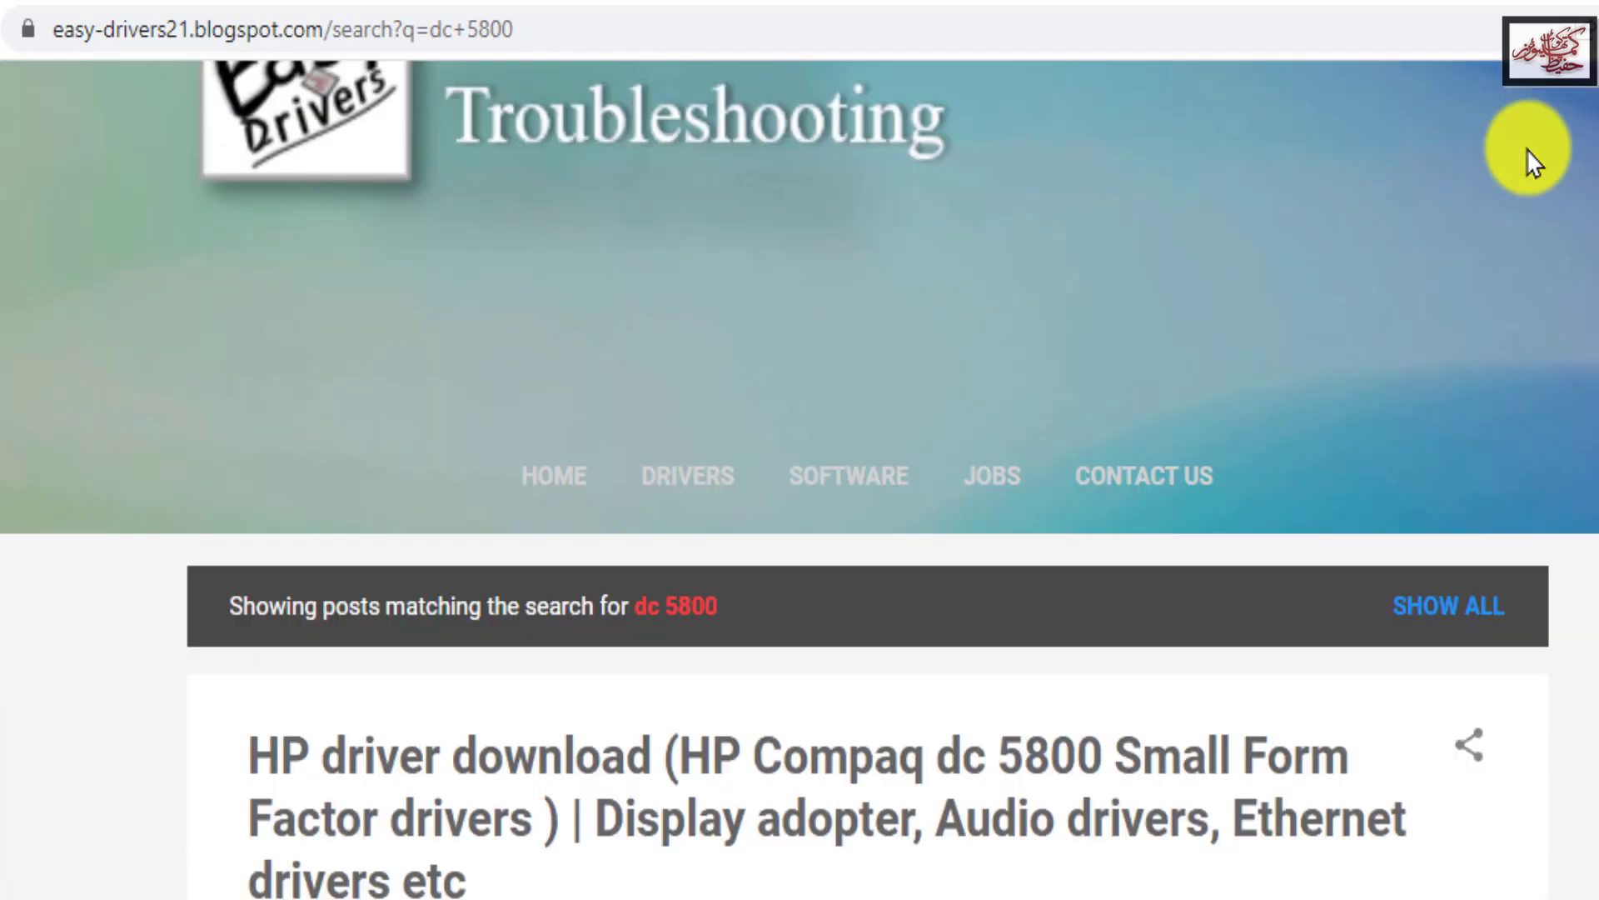
pyautogui.scroll(-4, 1527, 158)
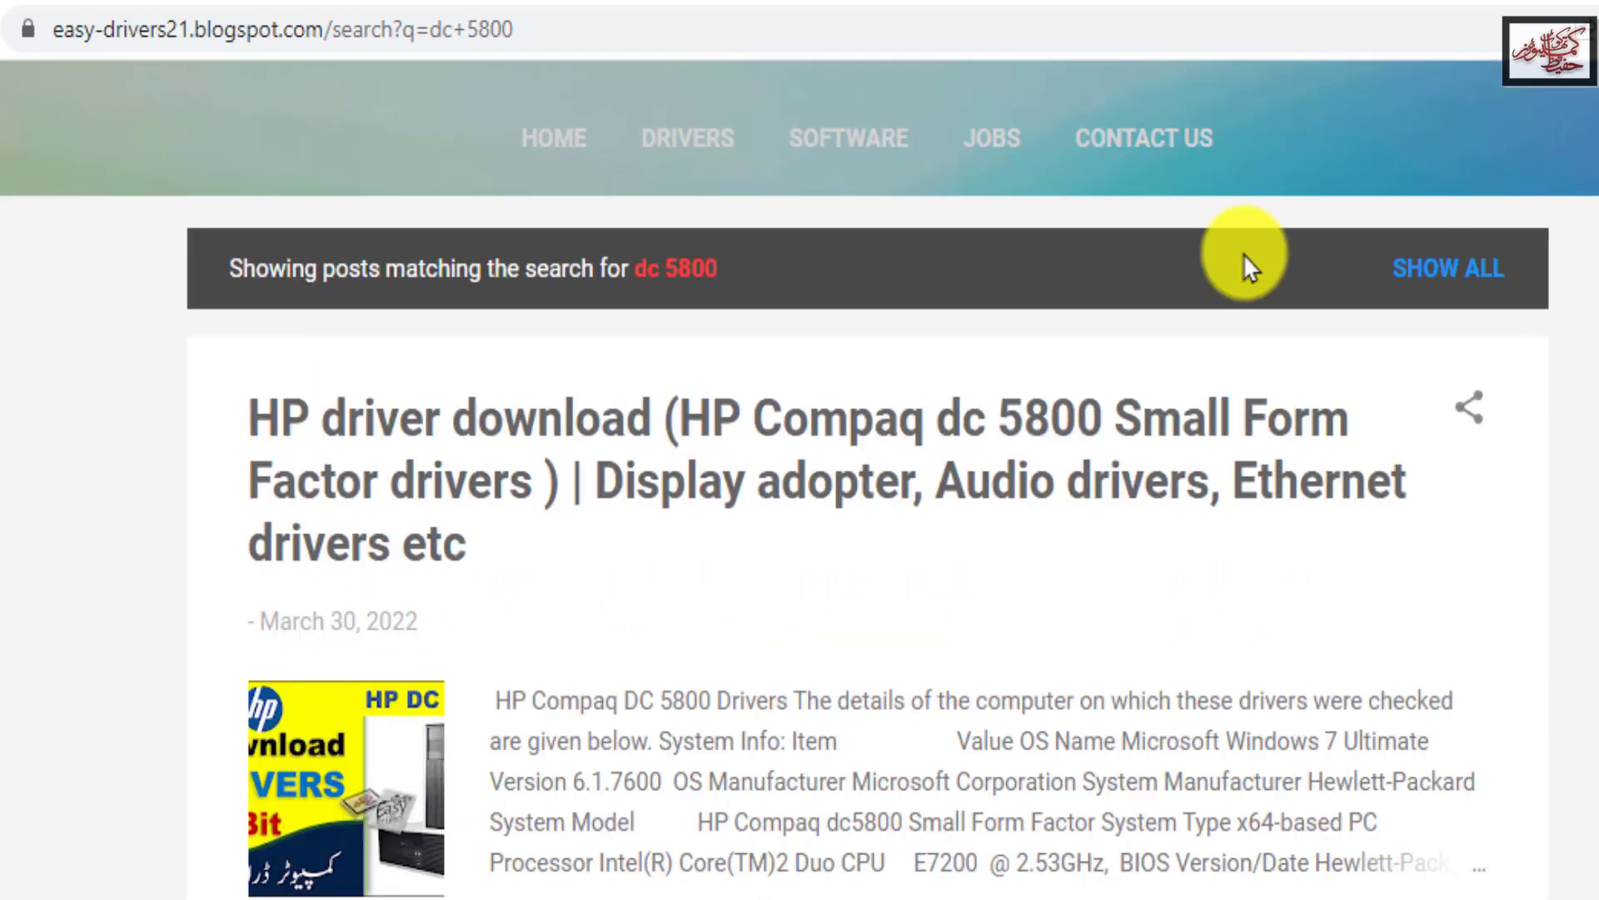
pyautogui.scroll(-8, 642, 487)
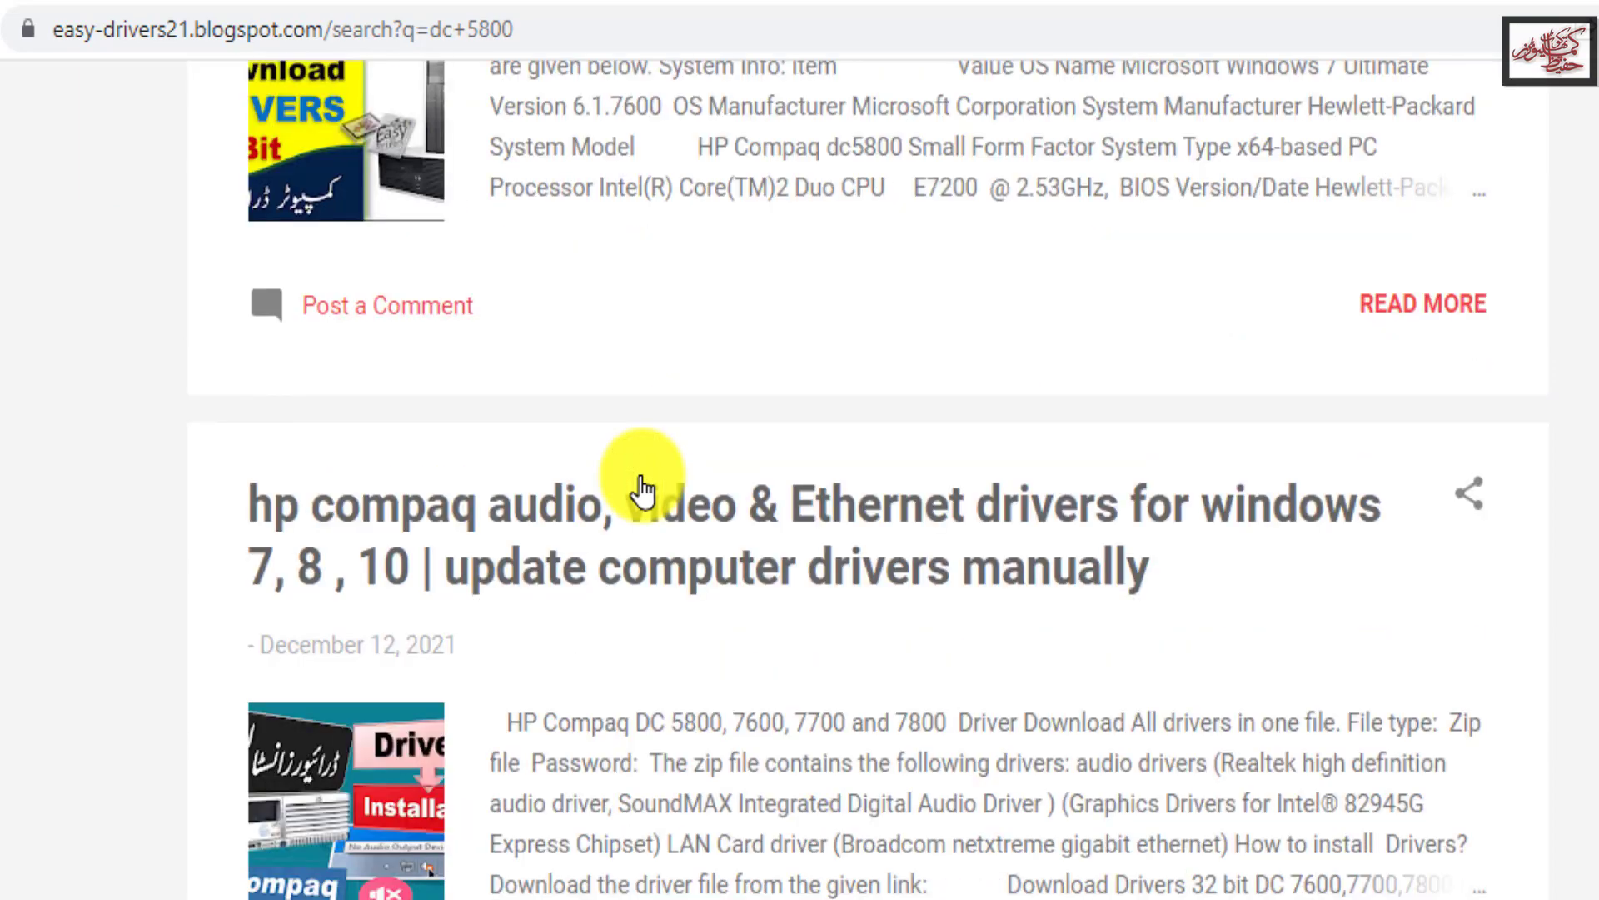
pyautogui.scroll(-10, 642, 487)
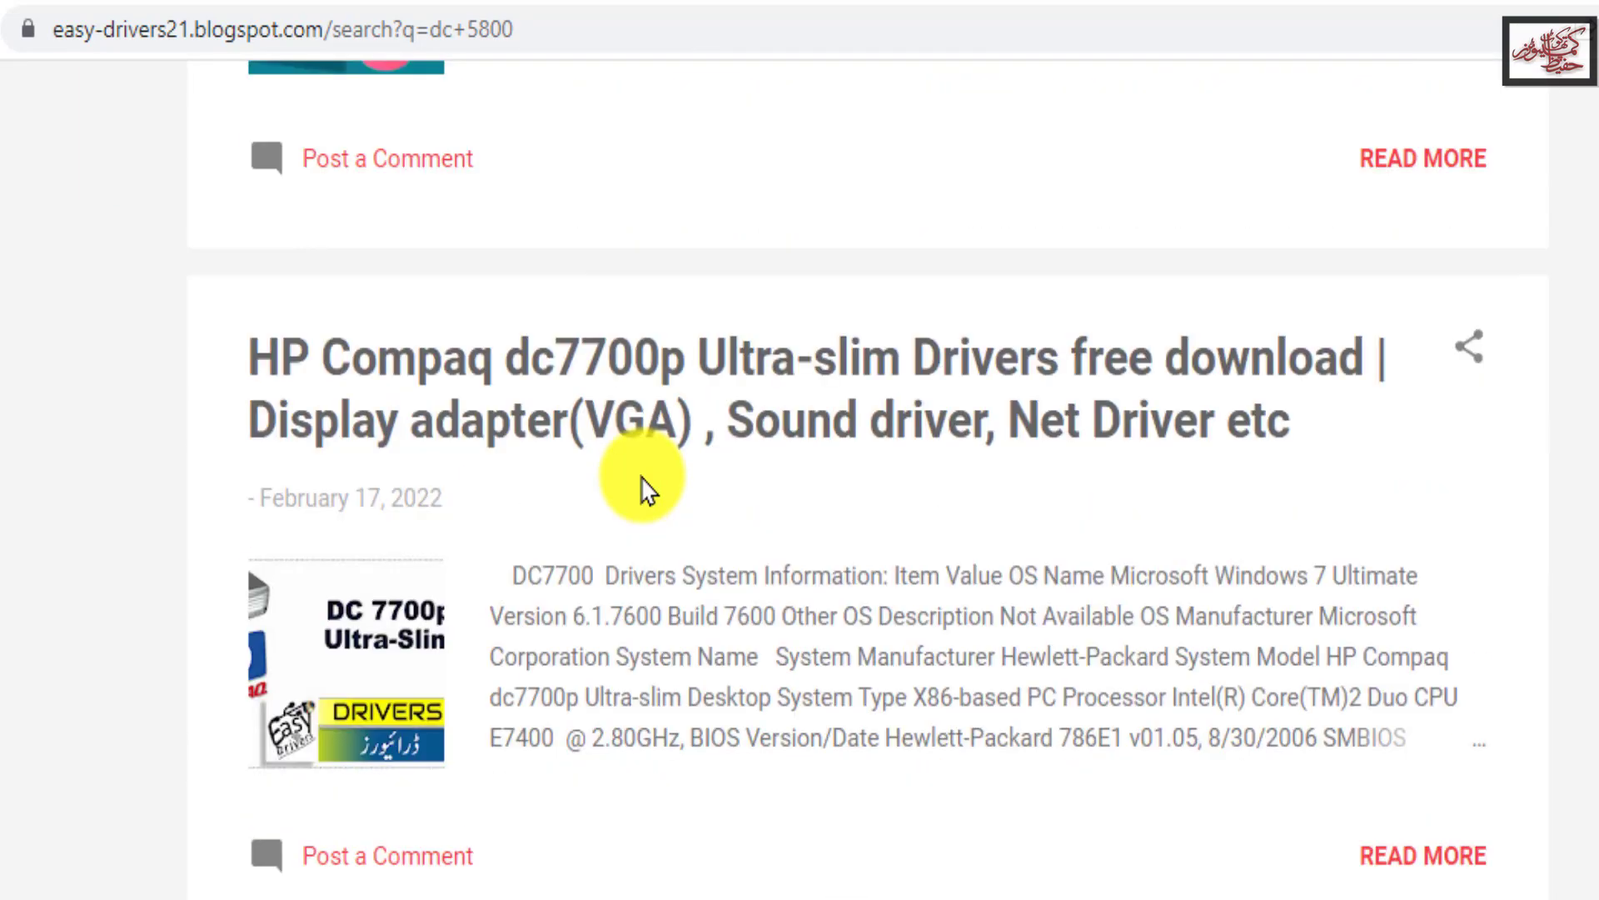
pyautogui.scroll(18, 642, 487)
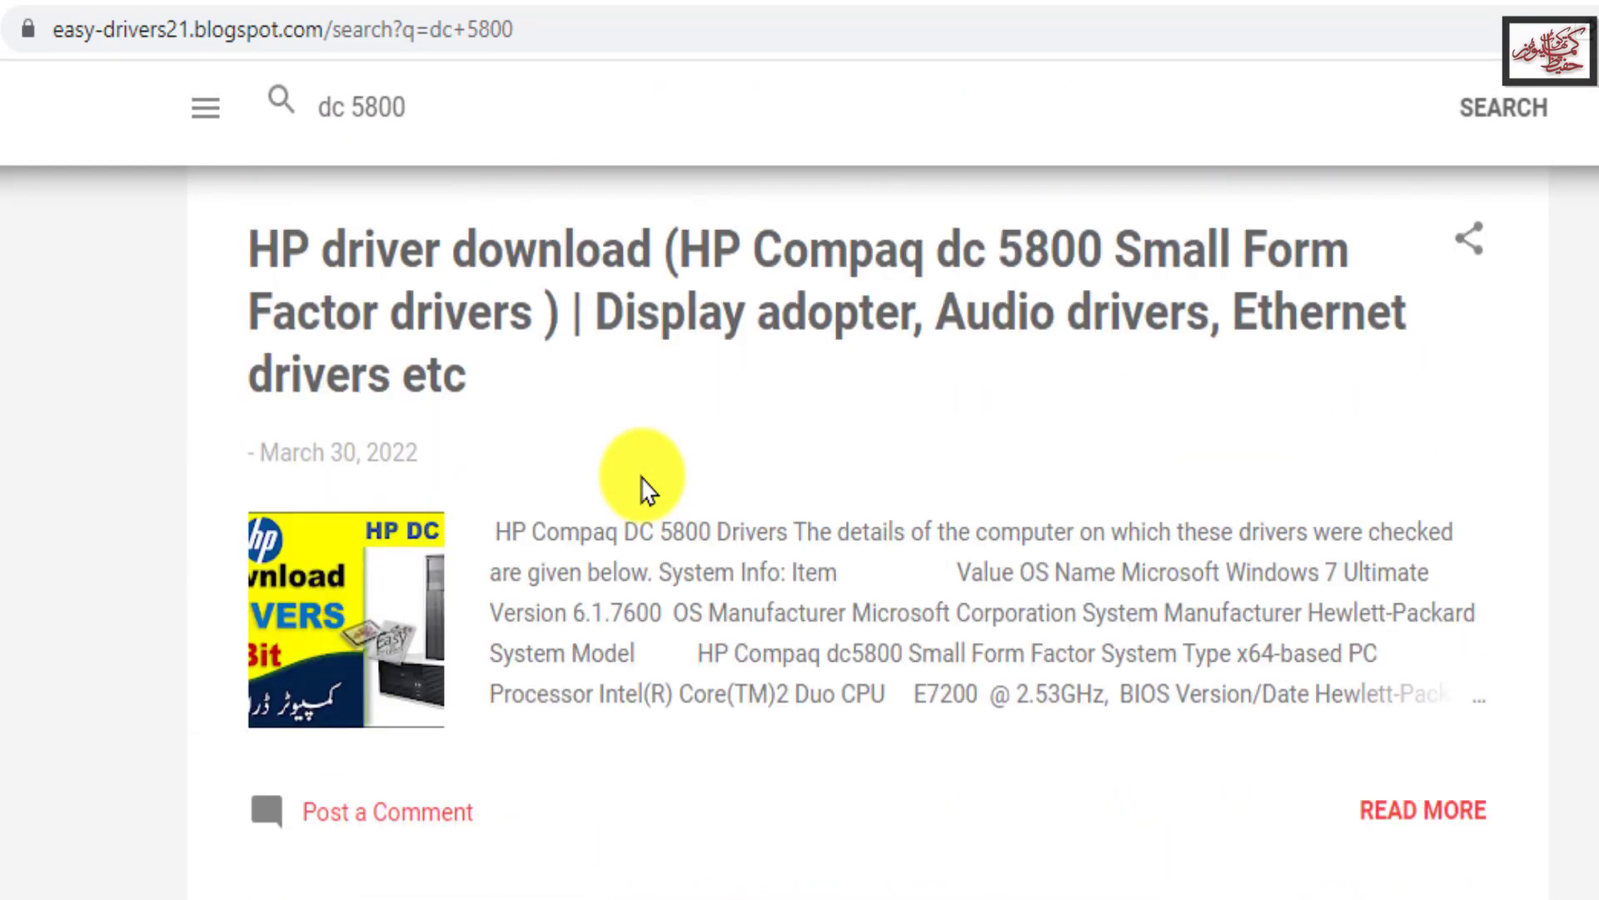
pyautogui.scroll(4, 649, 491)
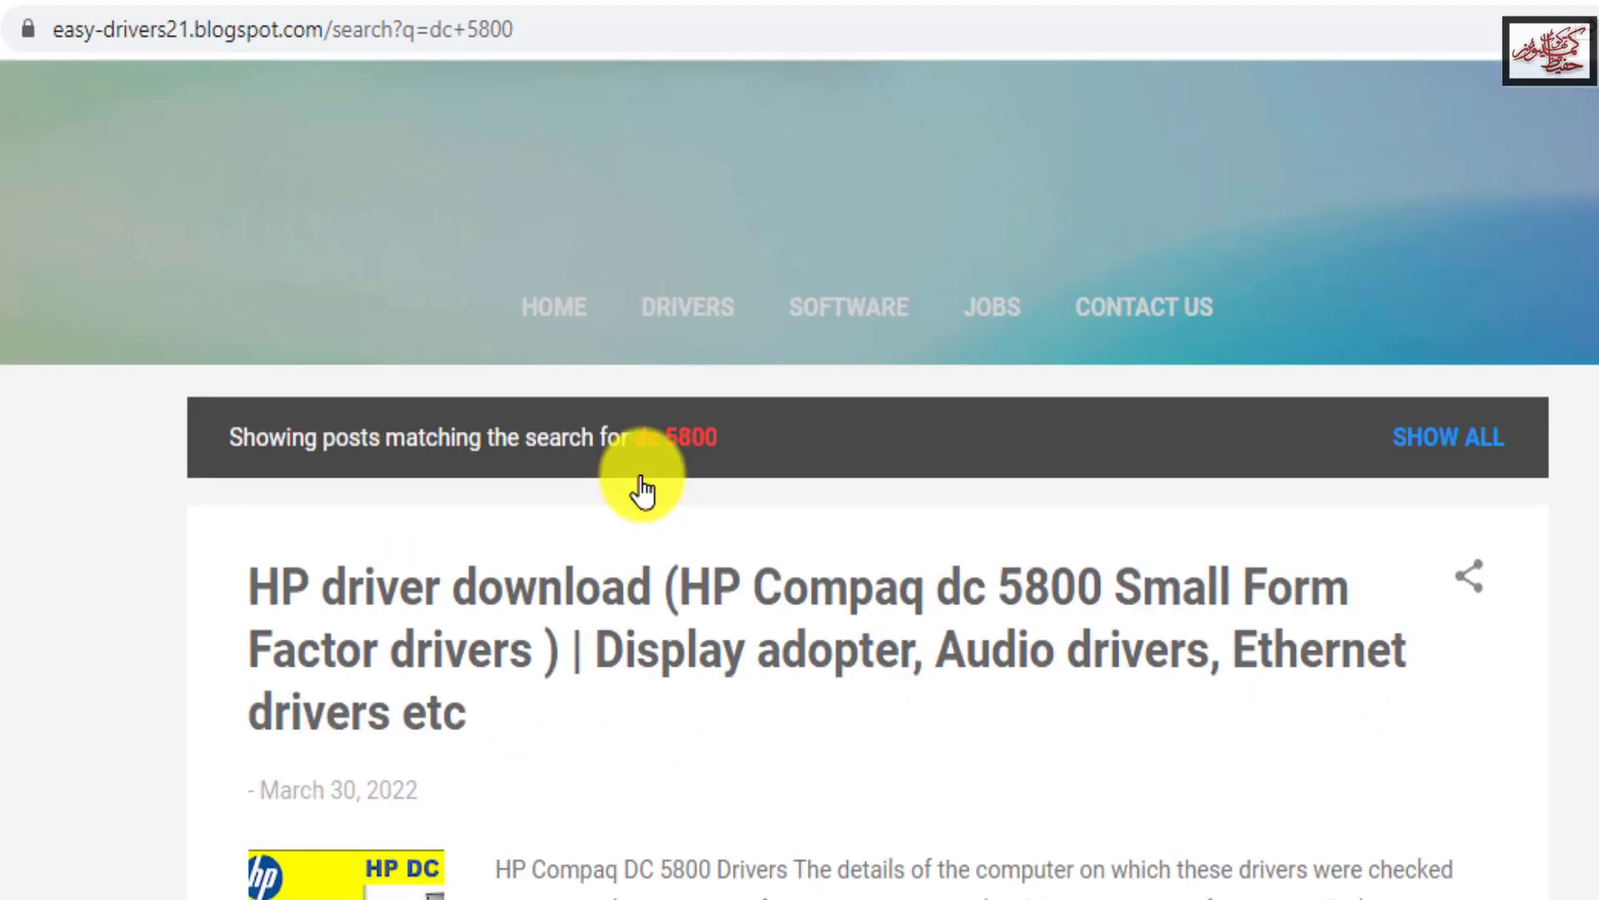
pyautogui.click(933, 607)
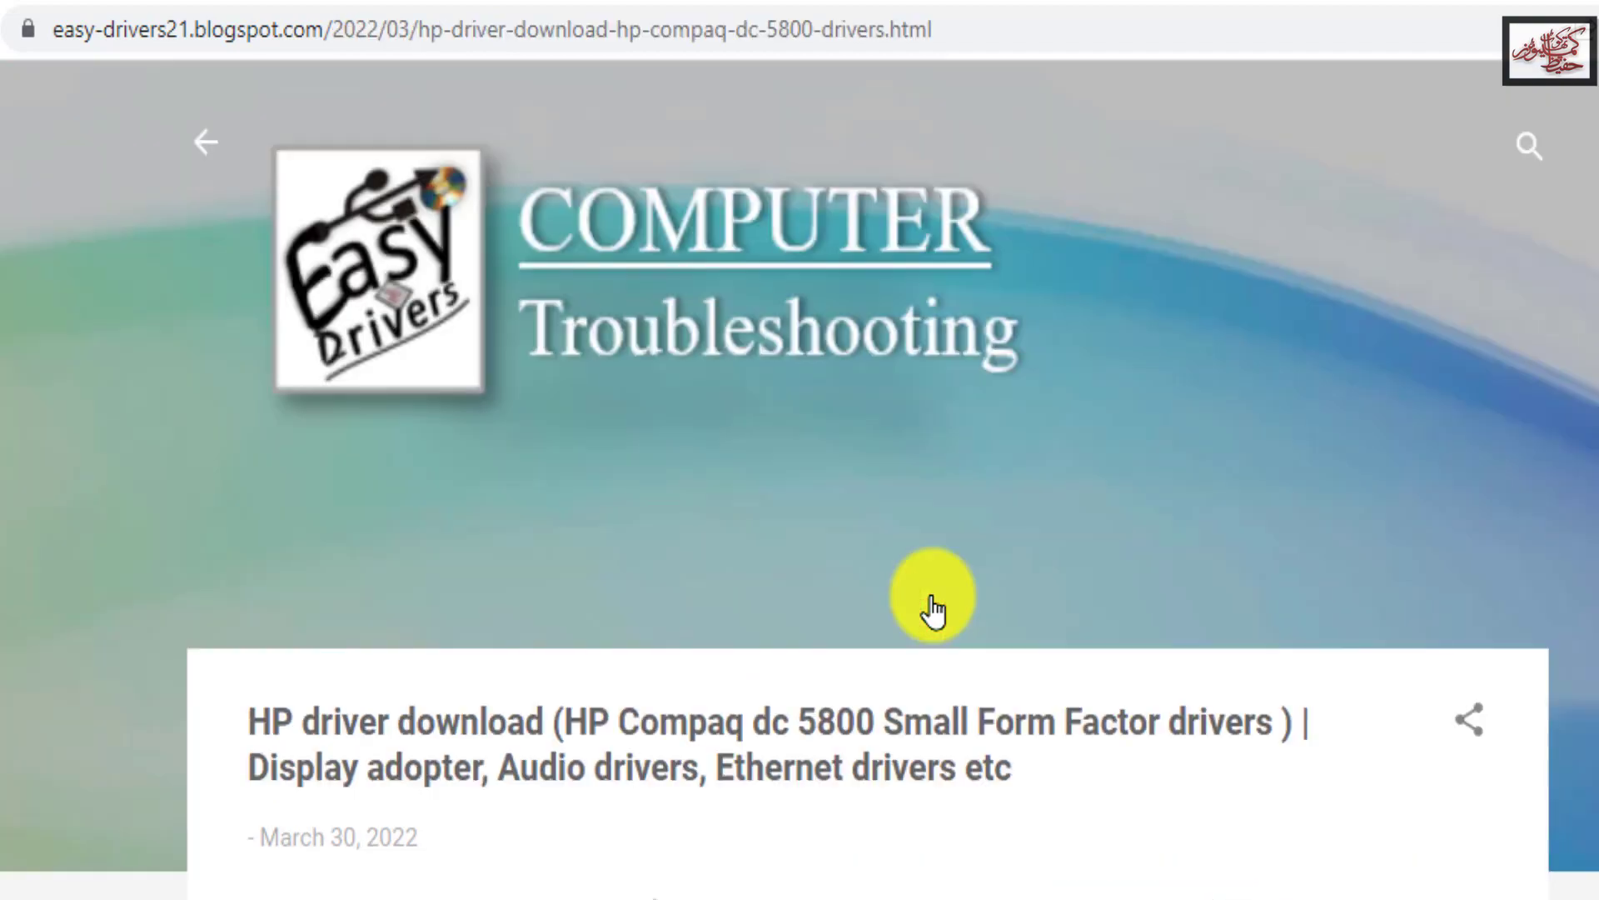
# Step: Examine the post's System Info section, highlighting the system model and system type entries
pyautogui.scroll(-4, 932, 599)
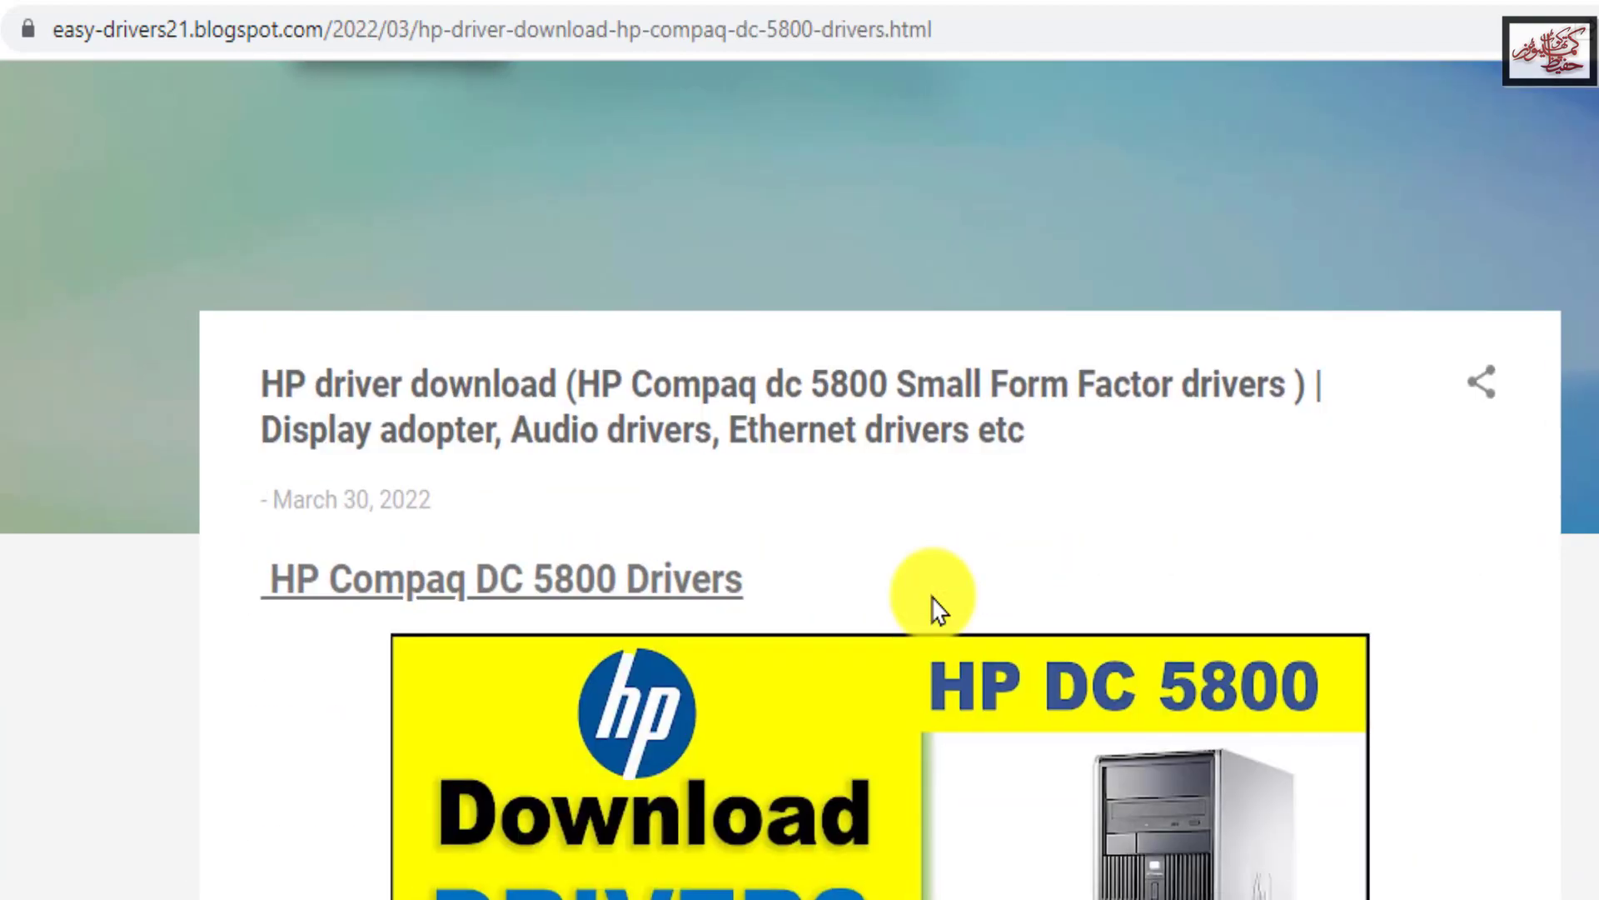
pyautogui.scroll(-2, 937, 610)
pyautogui.scroll(-4, 937, 610)
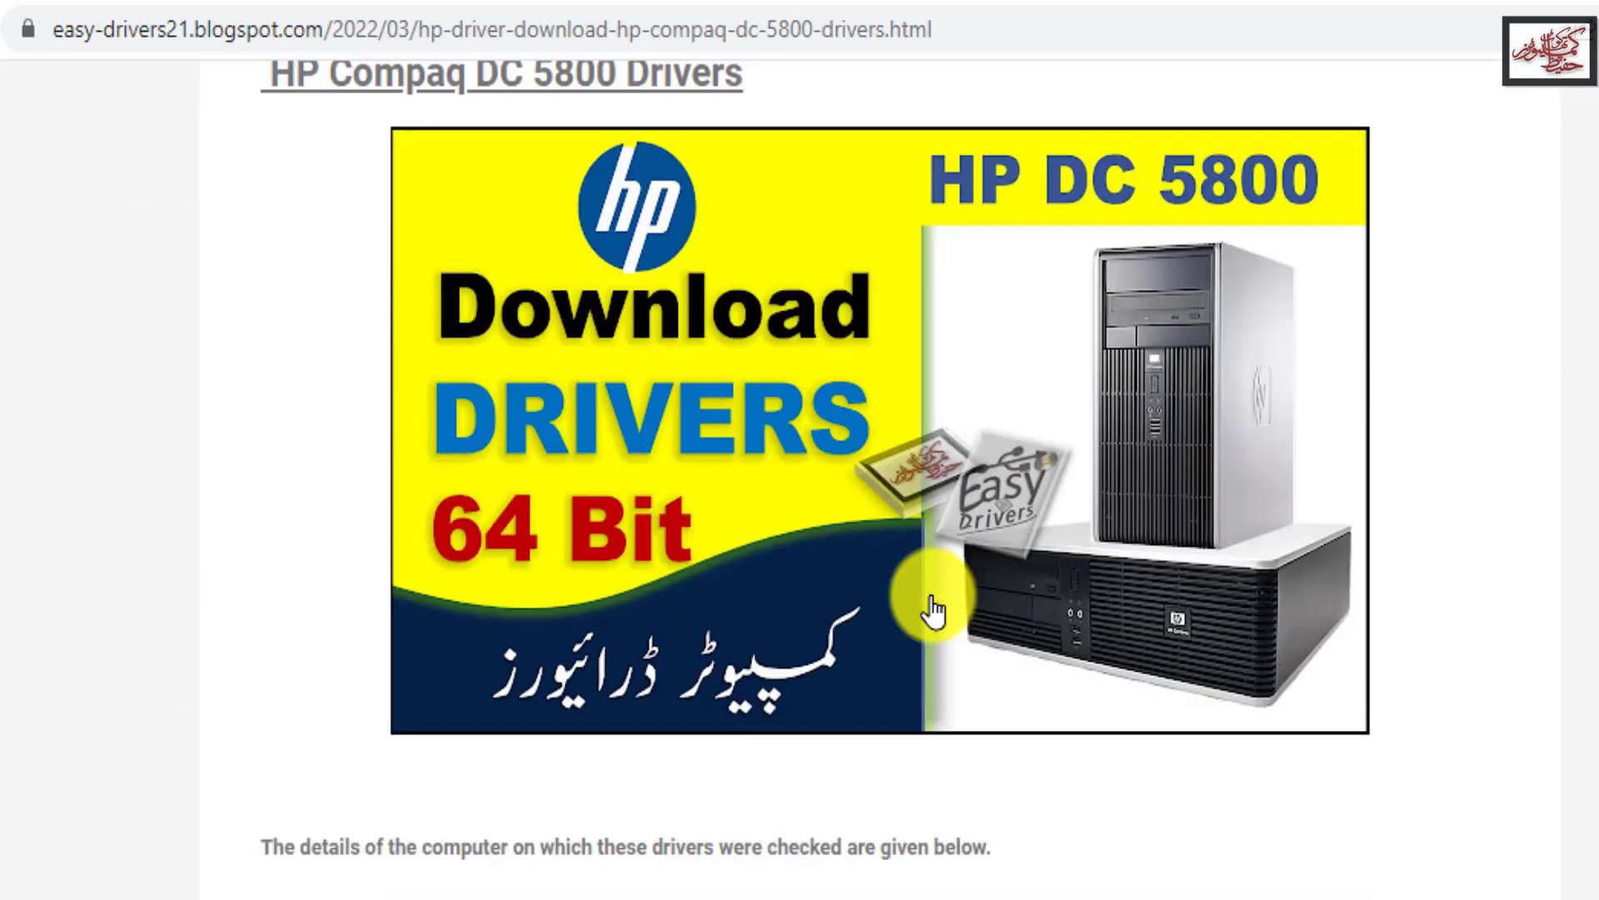
pyautogui.scroll(-4, 933, 610)
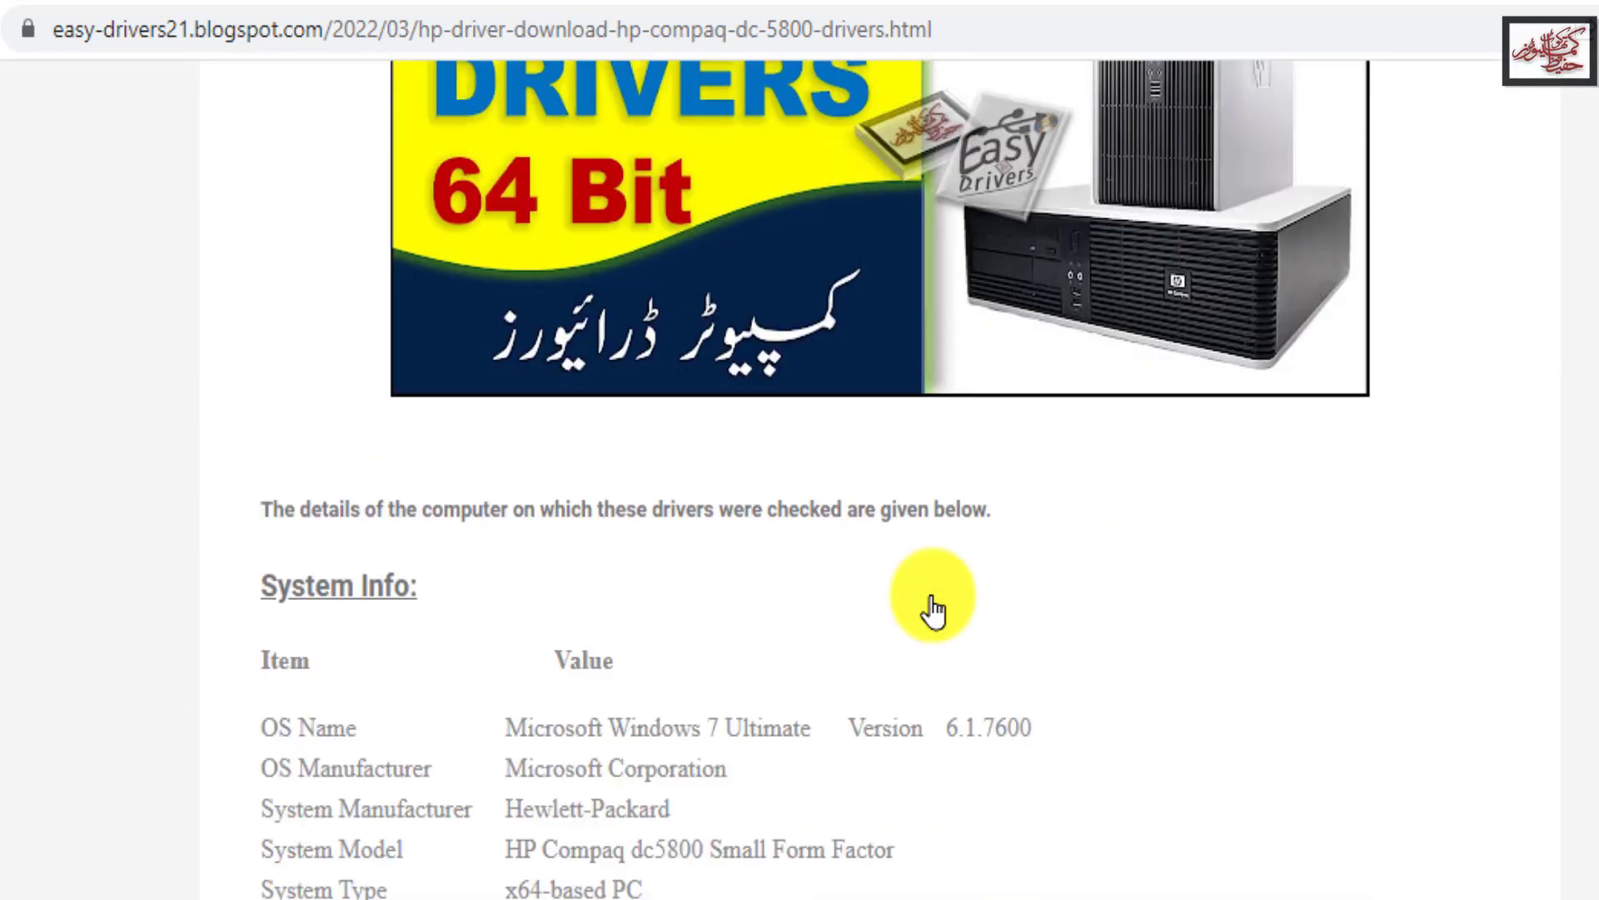
pyautogui.scroll(-2, 932, 610)
pyautogui.scroll(-2, 937, 611)
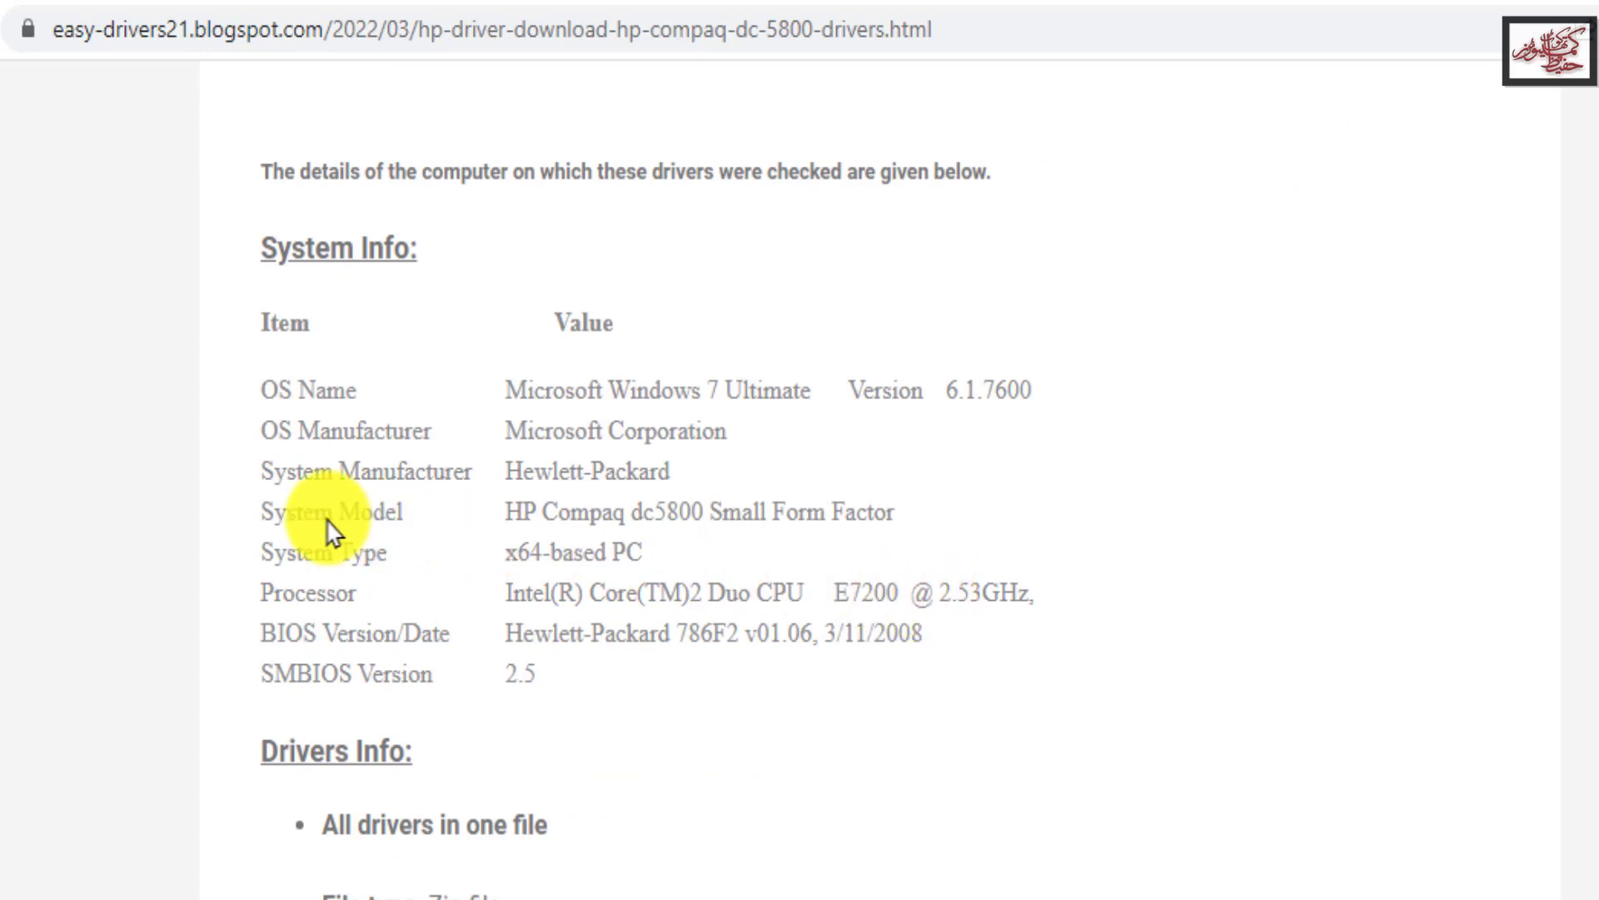
pyautogui.moveTo(274, 511); pyautogui.dragTo(972, 521)
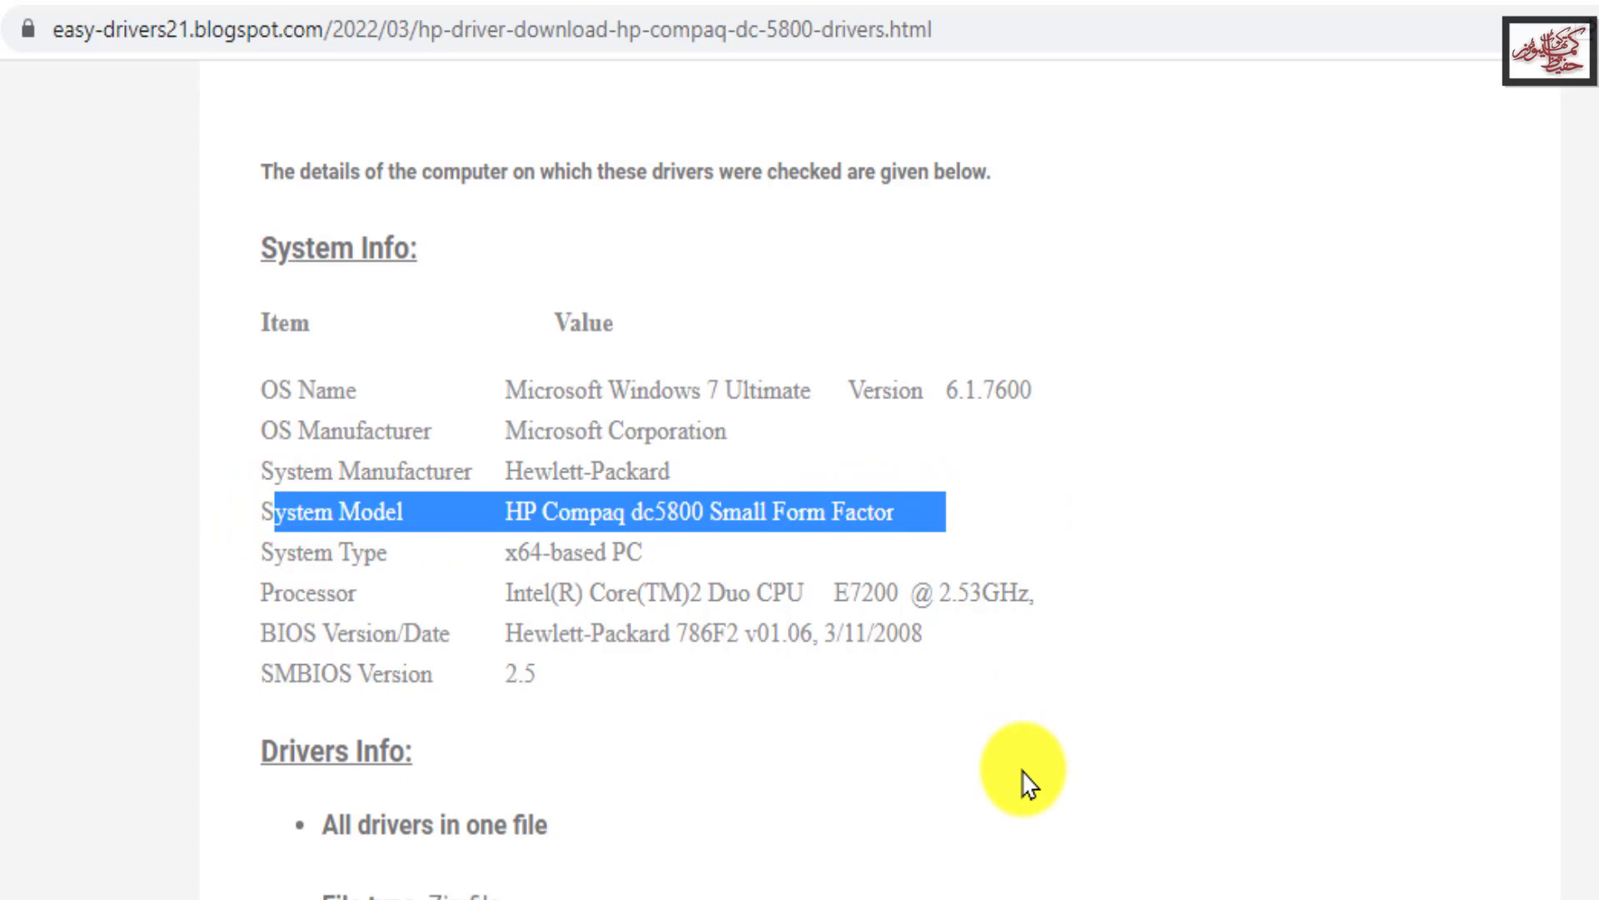
pyautogui.scroll(-2, 1030, 784)
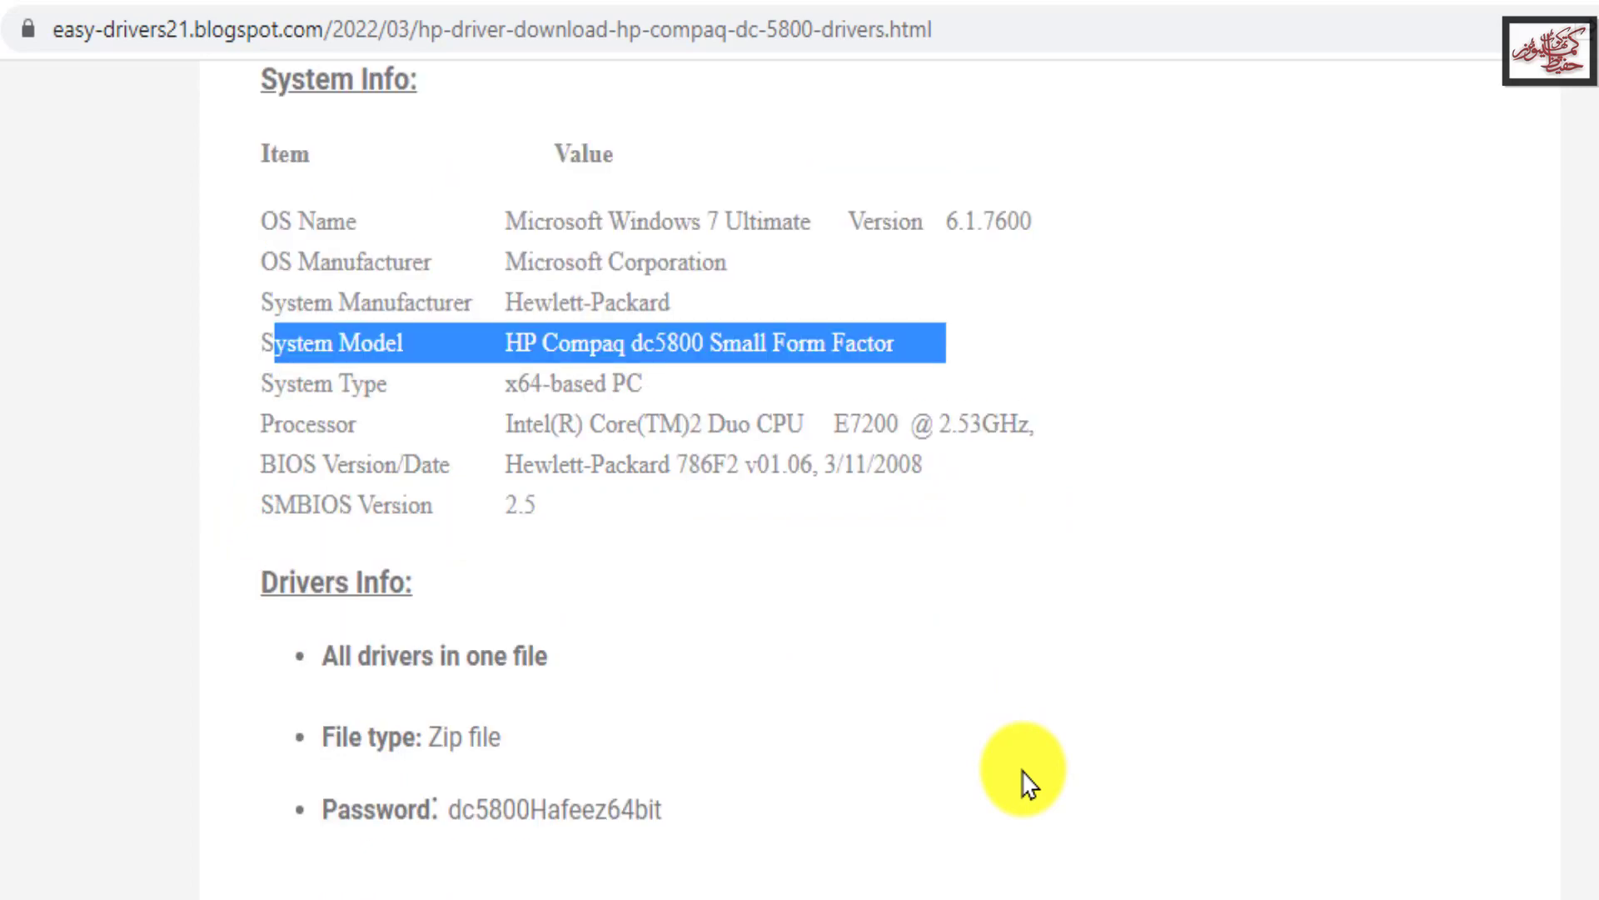
pyautogui.moveTo(258, 382); pyautogui.dragTo(741, 396)
# Step: Review the Drivers Info section, highlighting the file type and the list of drivers contained in the zip file
pyautogui.scroll(-2, 802, 583)
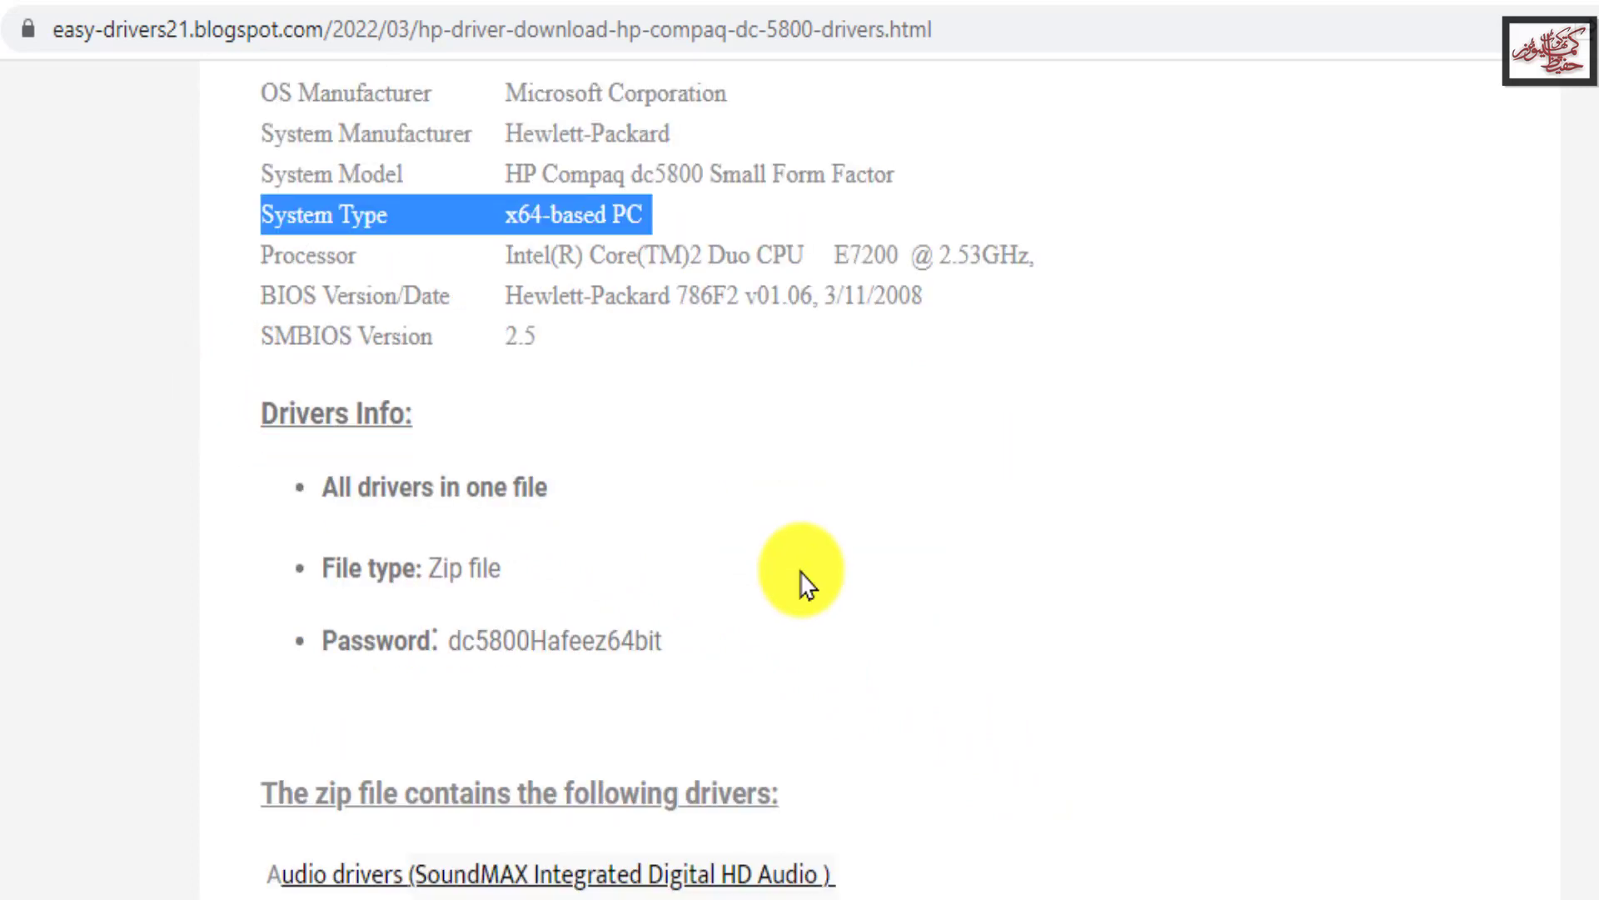
pyautogui.moveTo(335, 567); pyautogui.dragTo(908, 591)
pyautogui.scroll(-4, 908, 591)
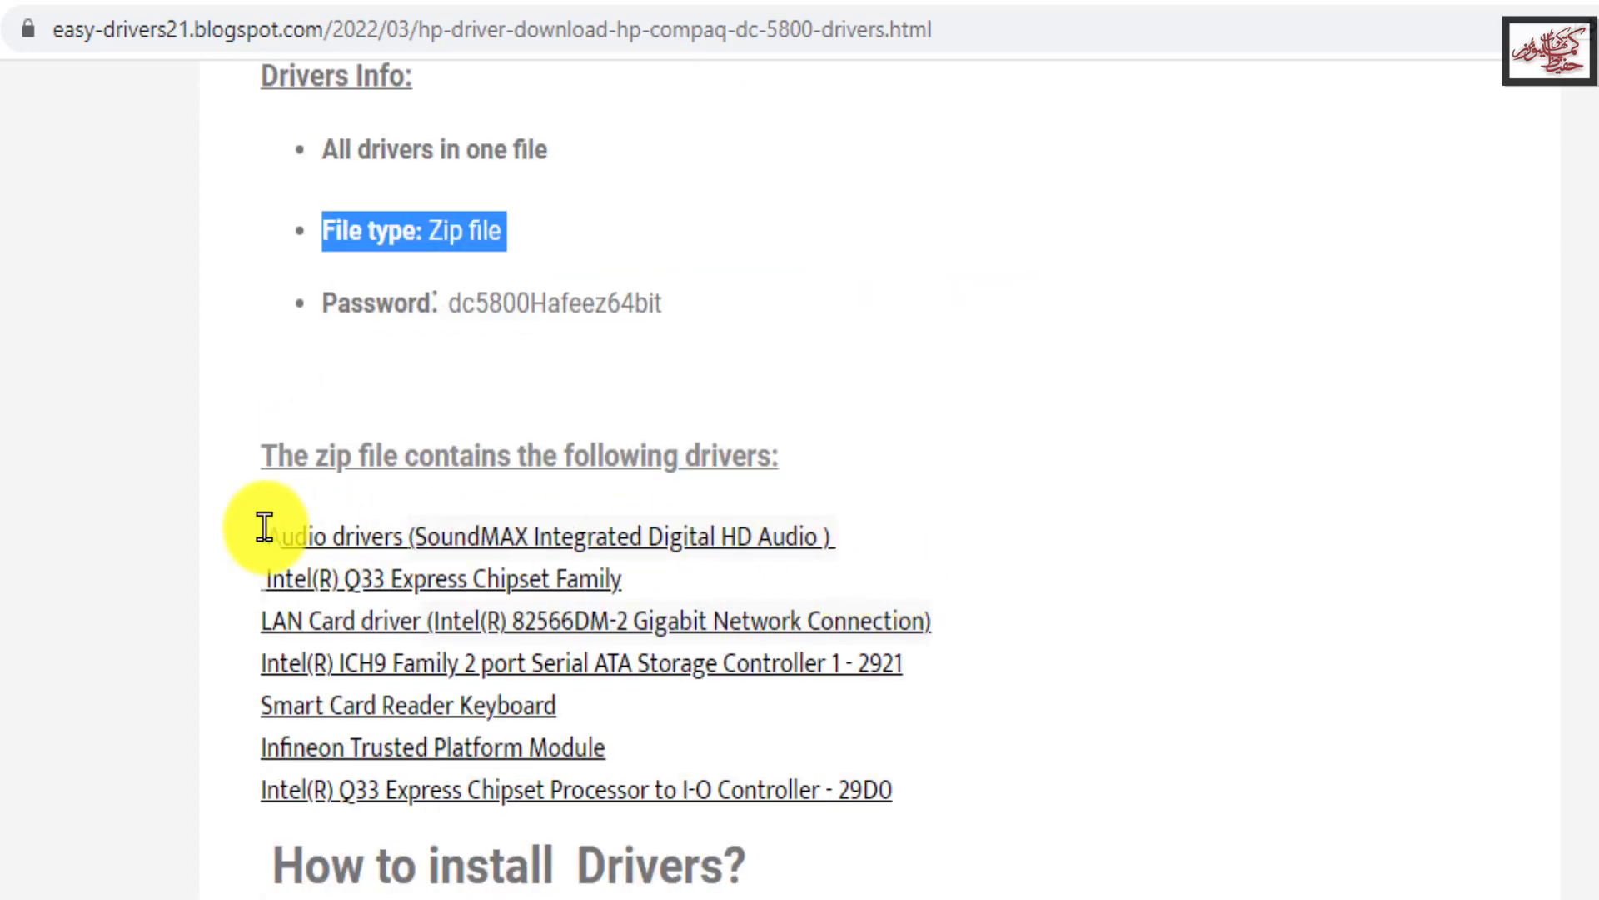
pyautogui.moveTo(265, 526); pyautogui.dragTo(908, 821)
pyautogui.scroll(-4, 1079, 745)
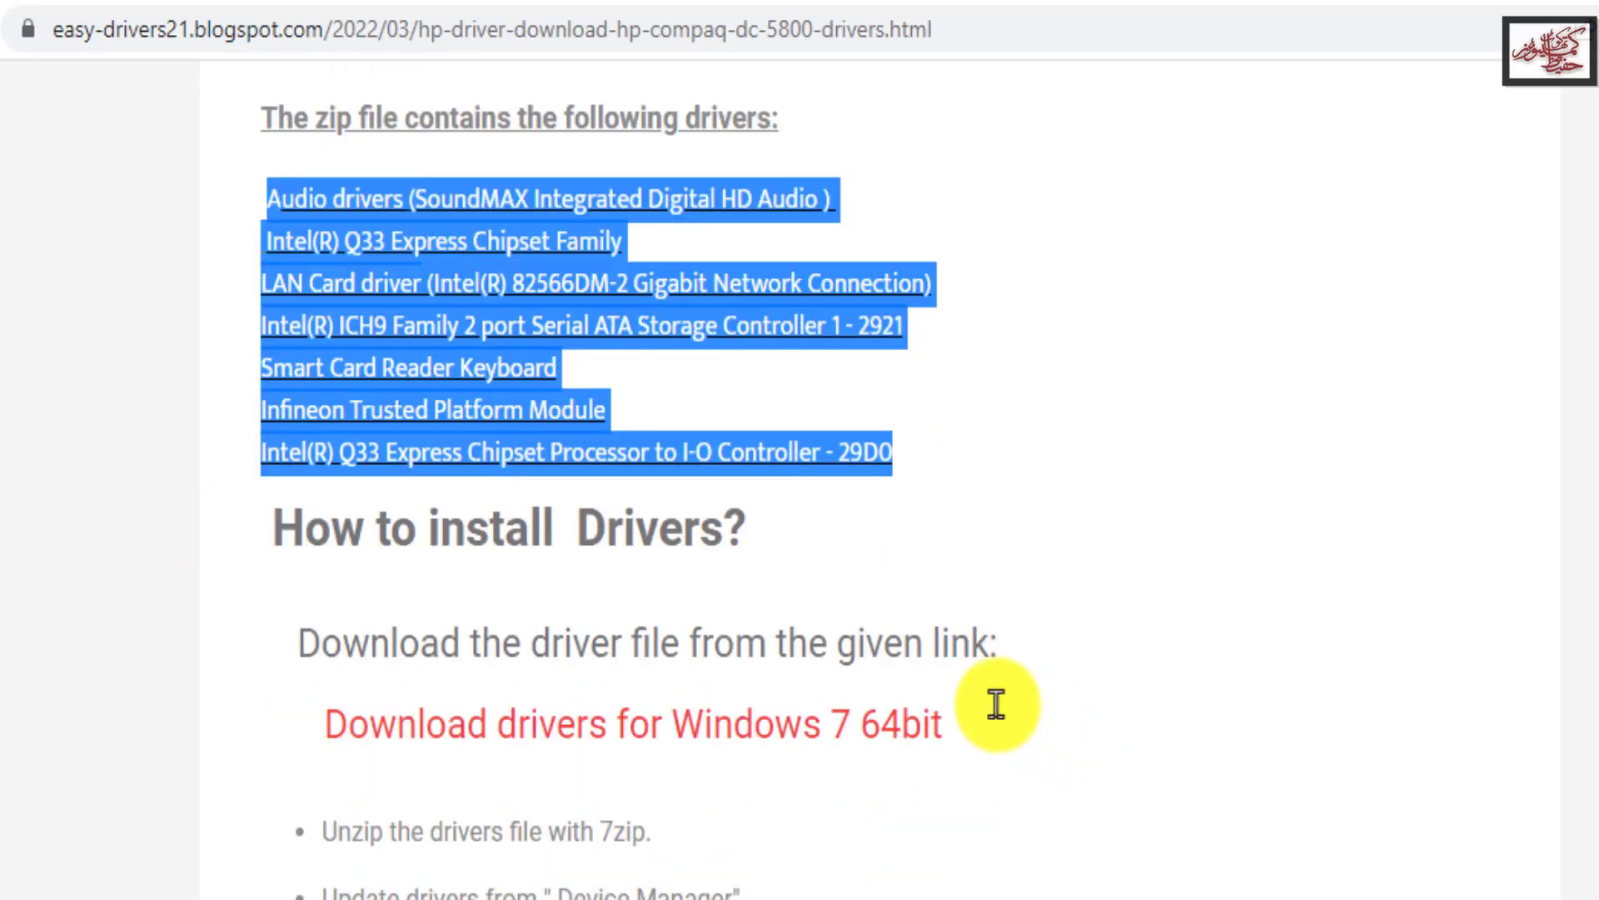
# Step: Download the Windows 7 64bit drivers archive through the post's link and save it under the suggested name in the HP Compaq dc5800 folder
pyautogui.scroll(-2, 638, 571)
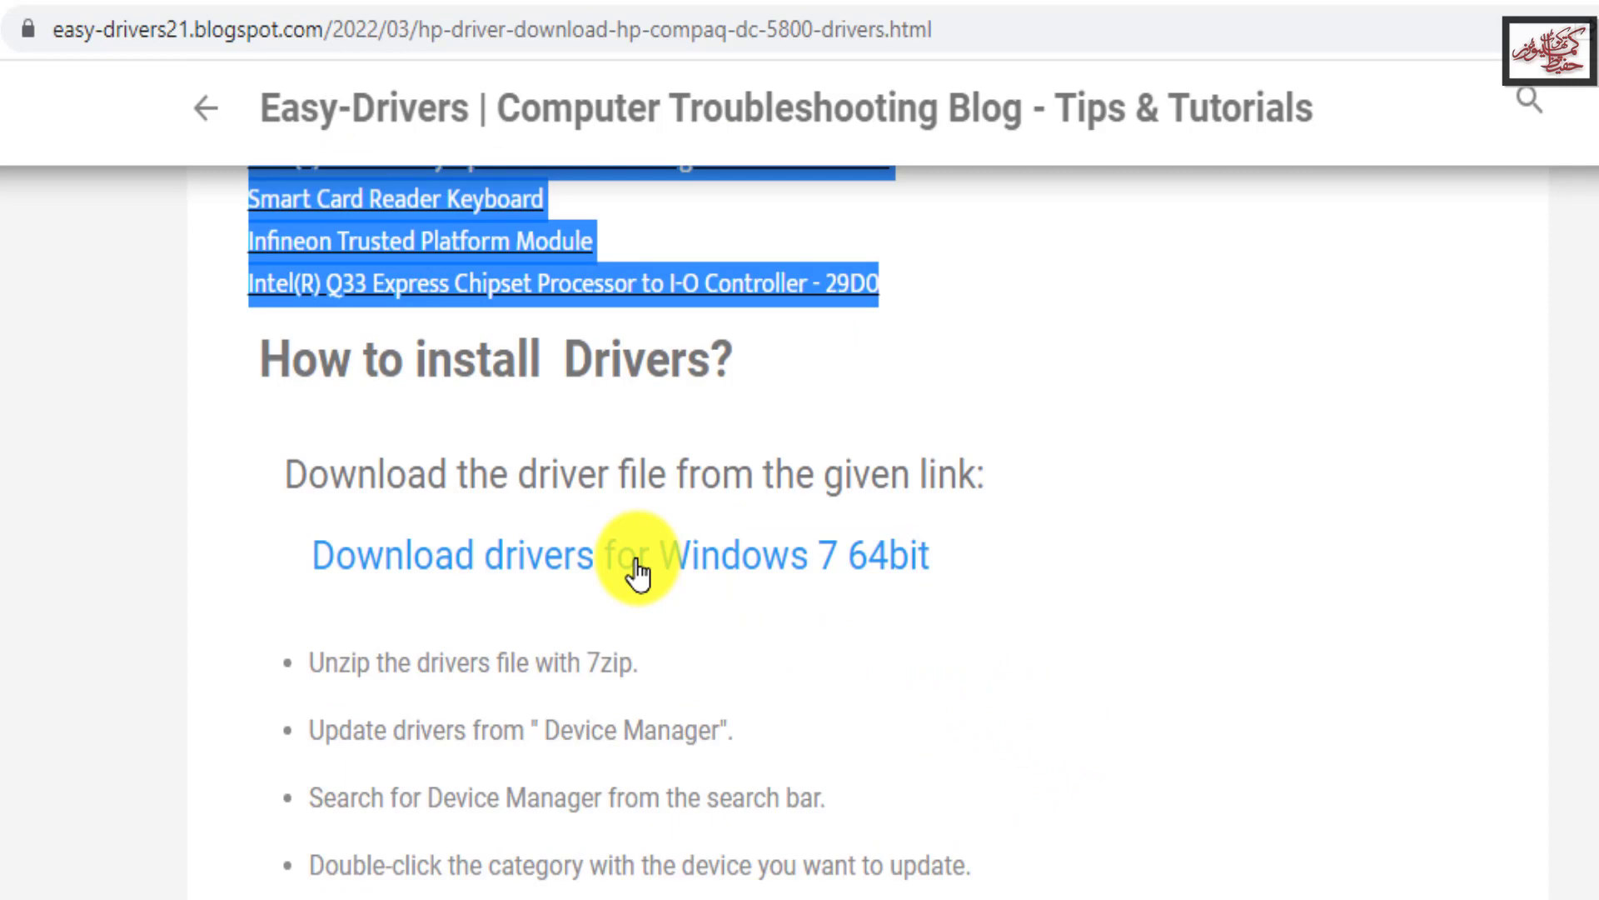
pyautogui.click(636, 570)
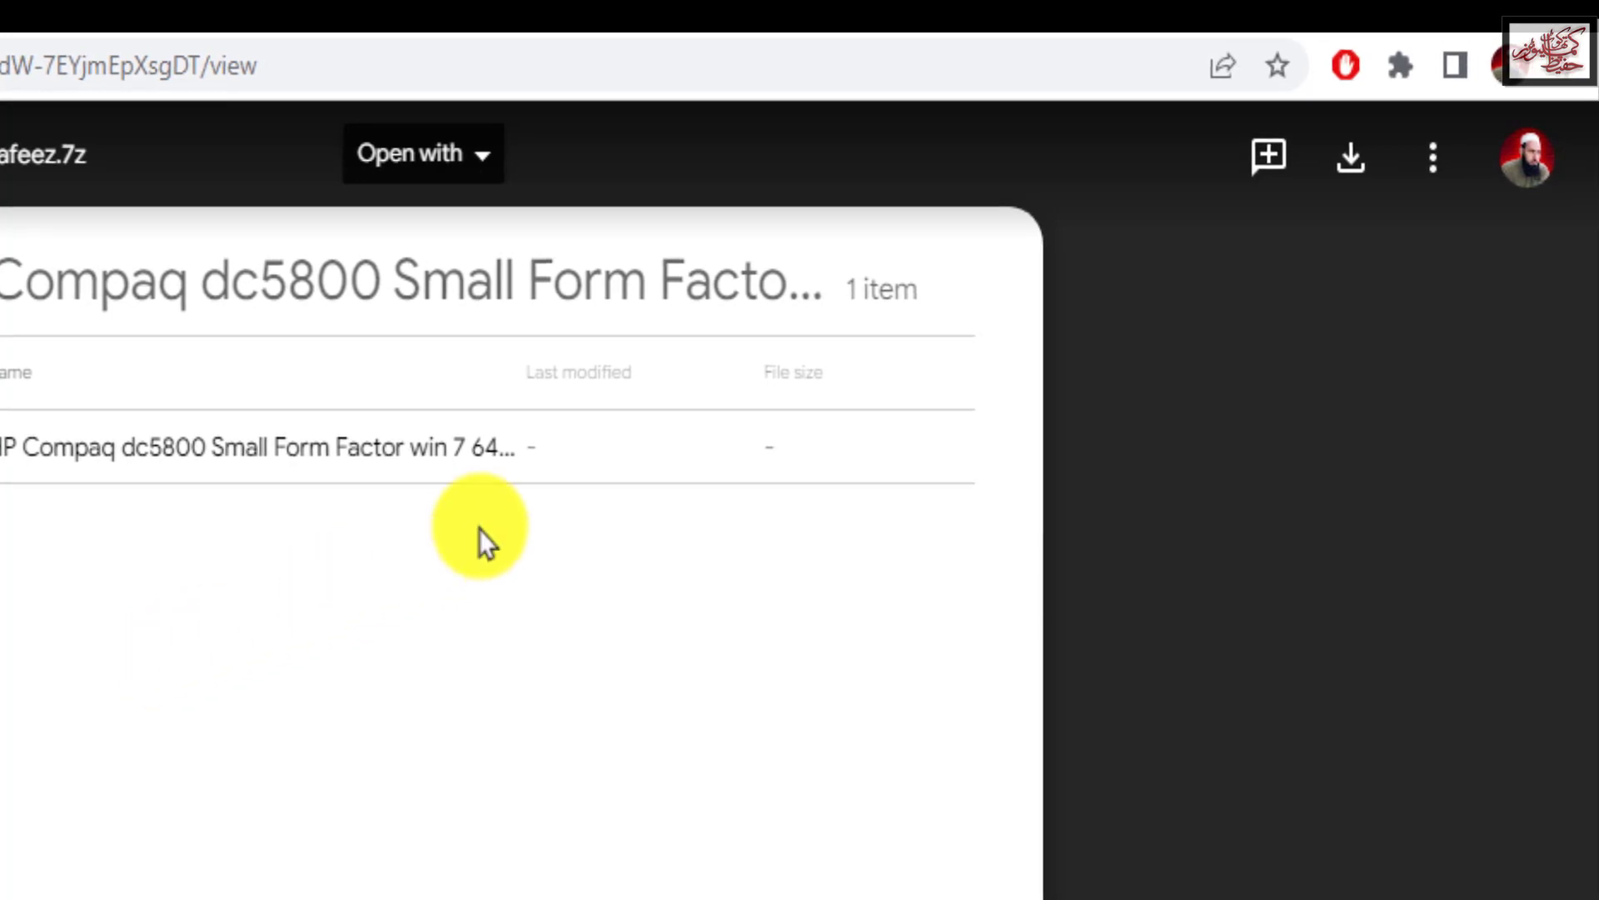
pyautogui.click(1342, 171)
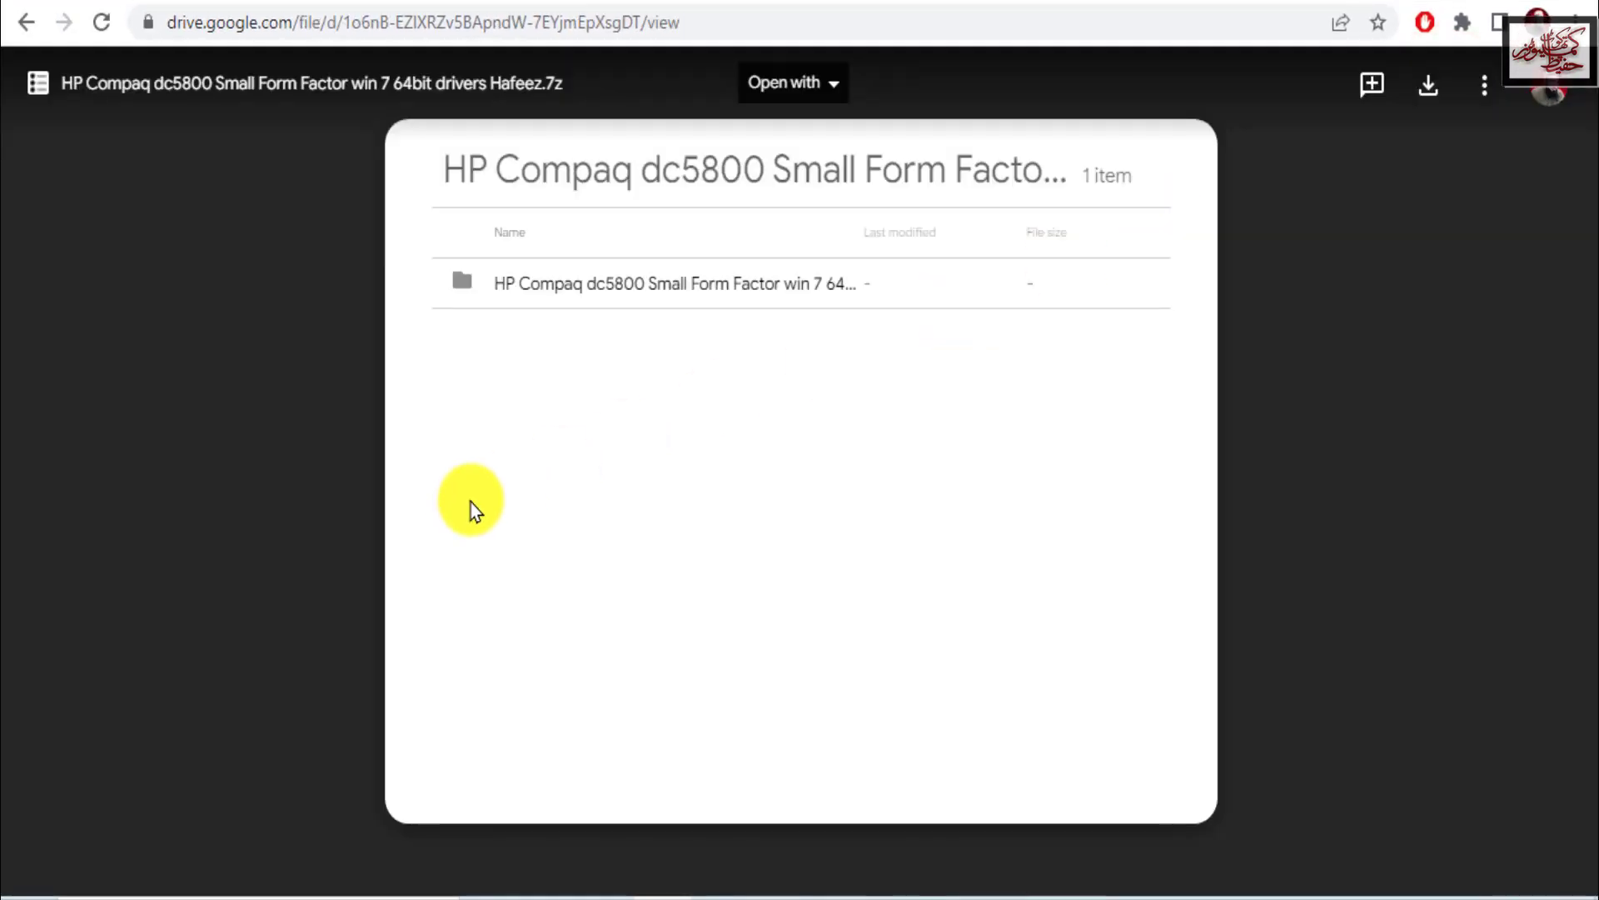
pyautogui.click(801, 697)
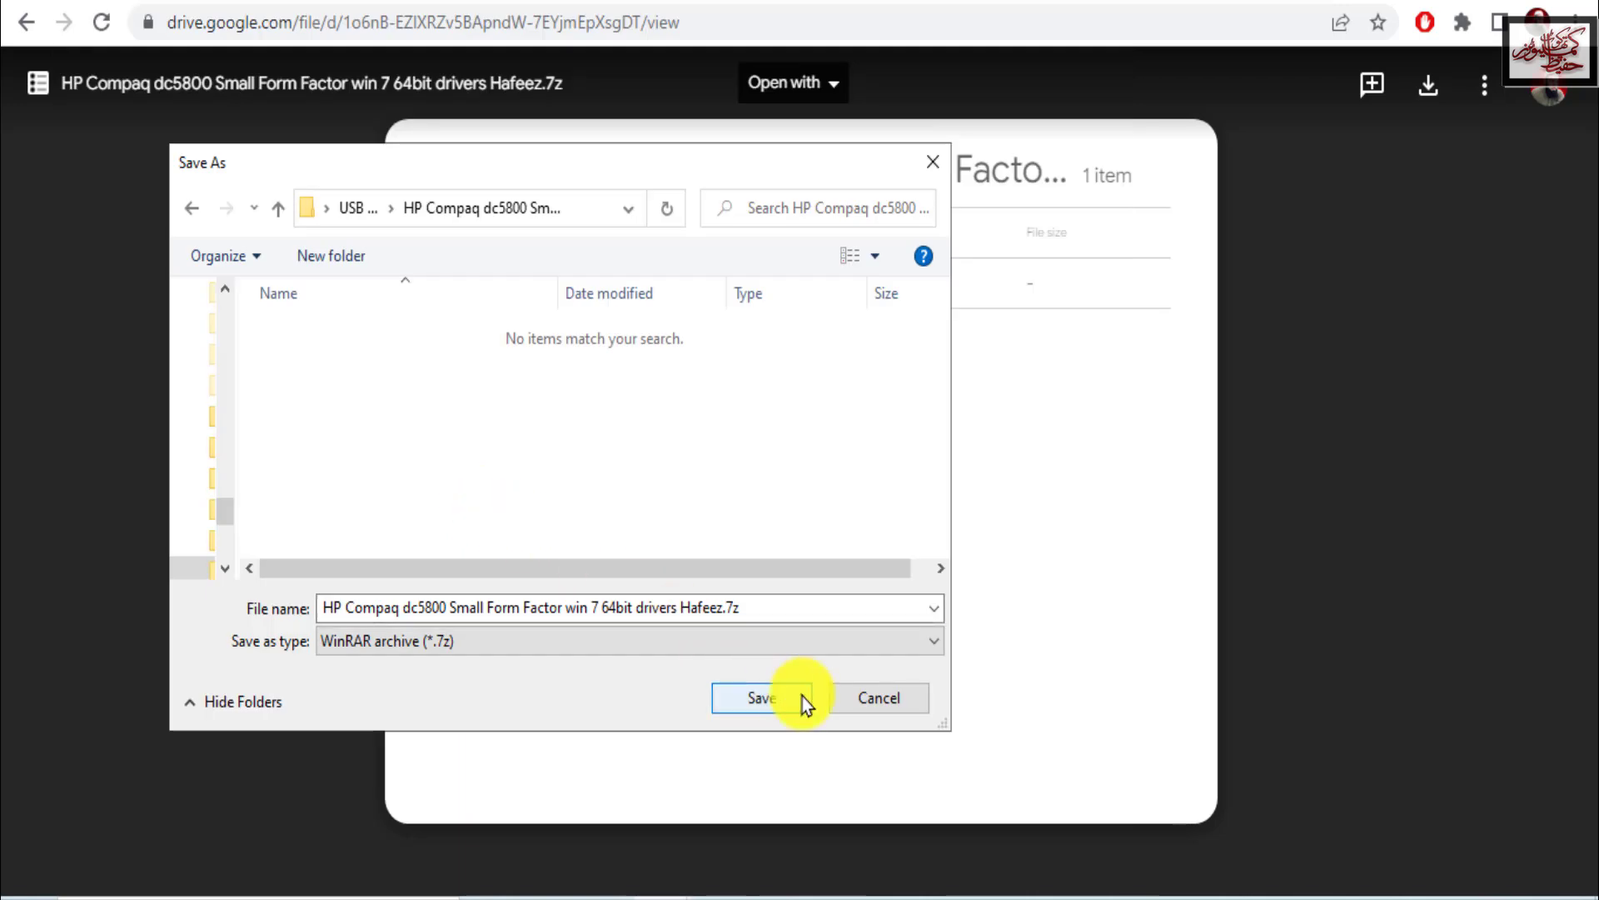
pyautogui.click(803, 696)
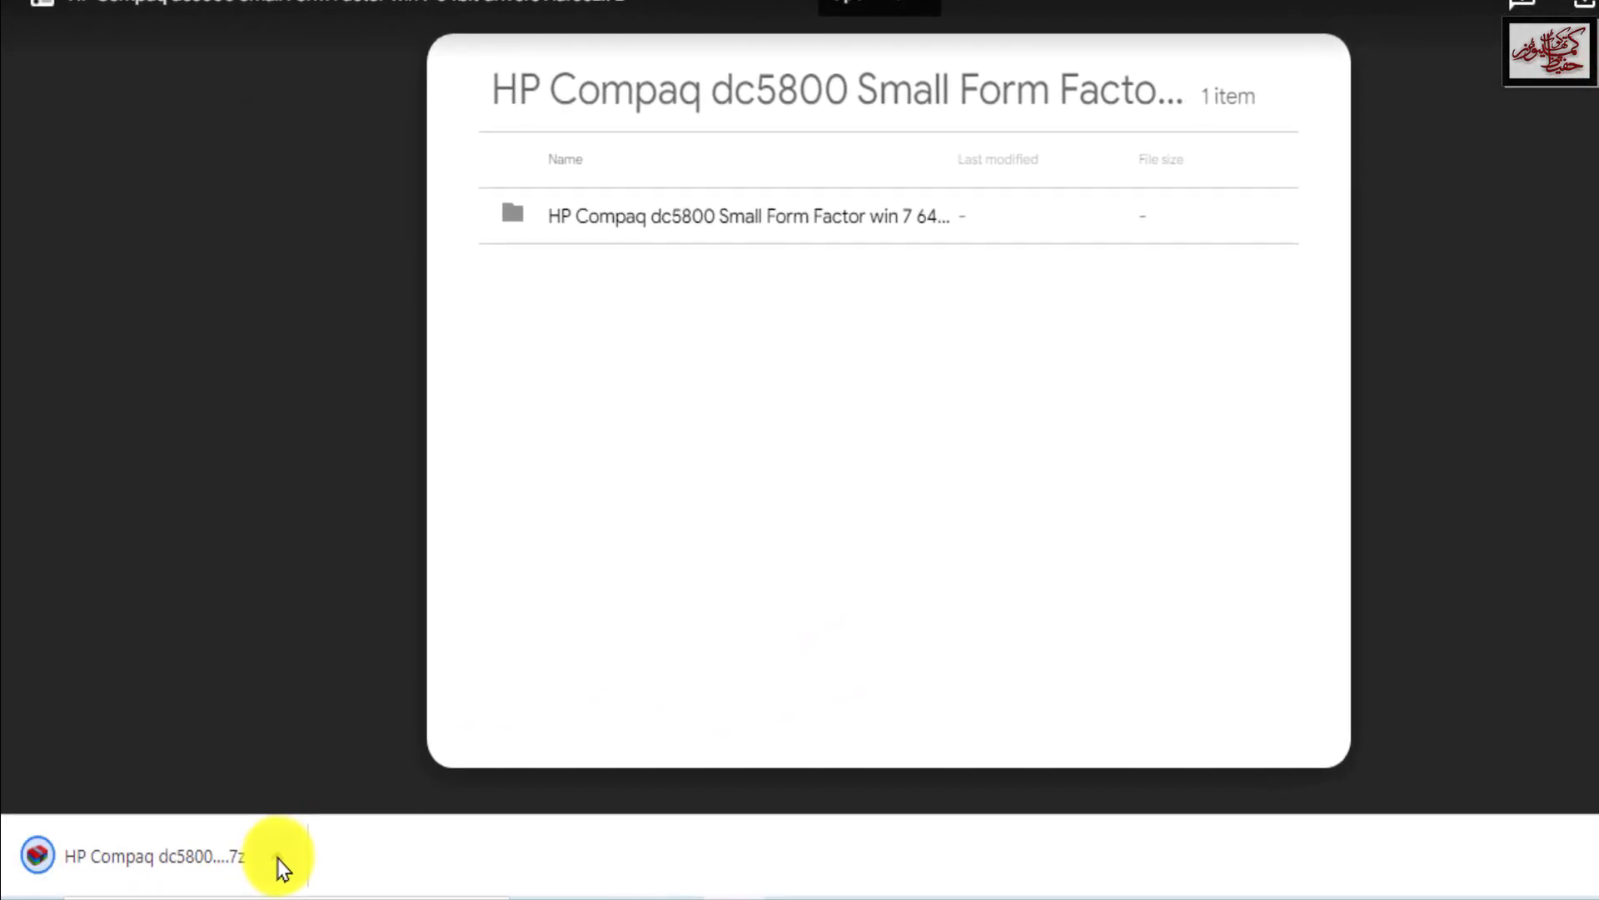
# Step: Show the downloaded HP Compaq dc5800 drivers archive in its folder
pyautogui.click(279, 858)
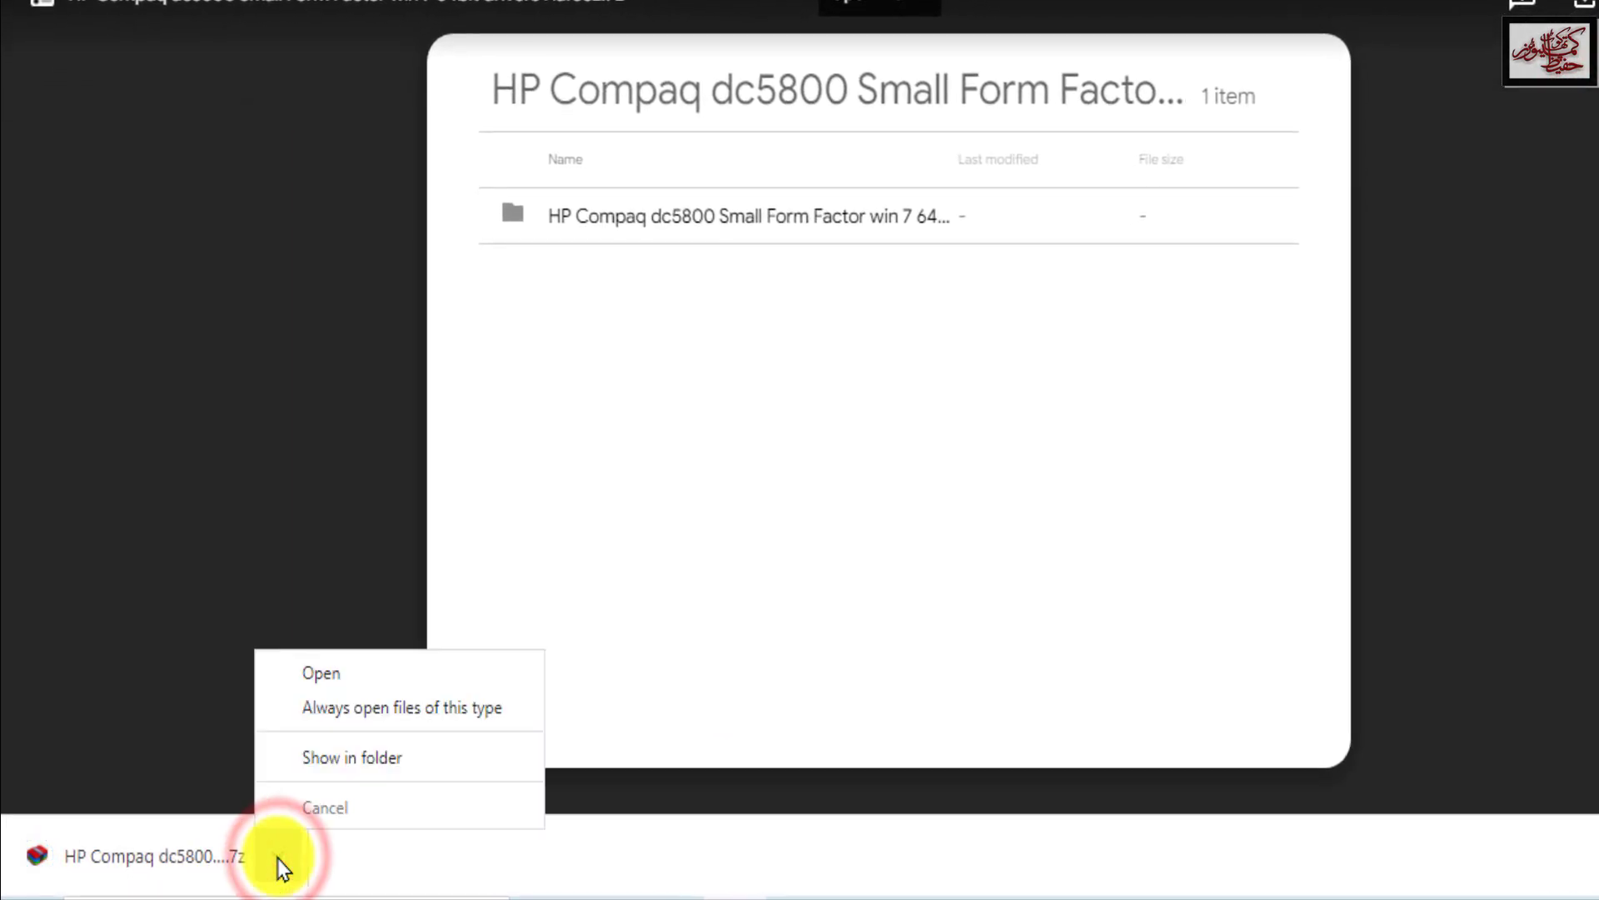
pyautogui.press('Up')
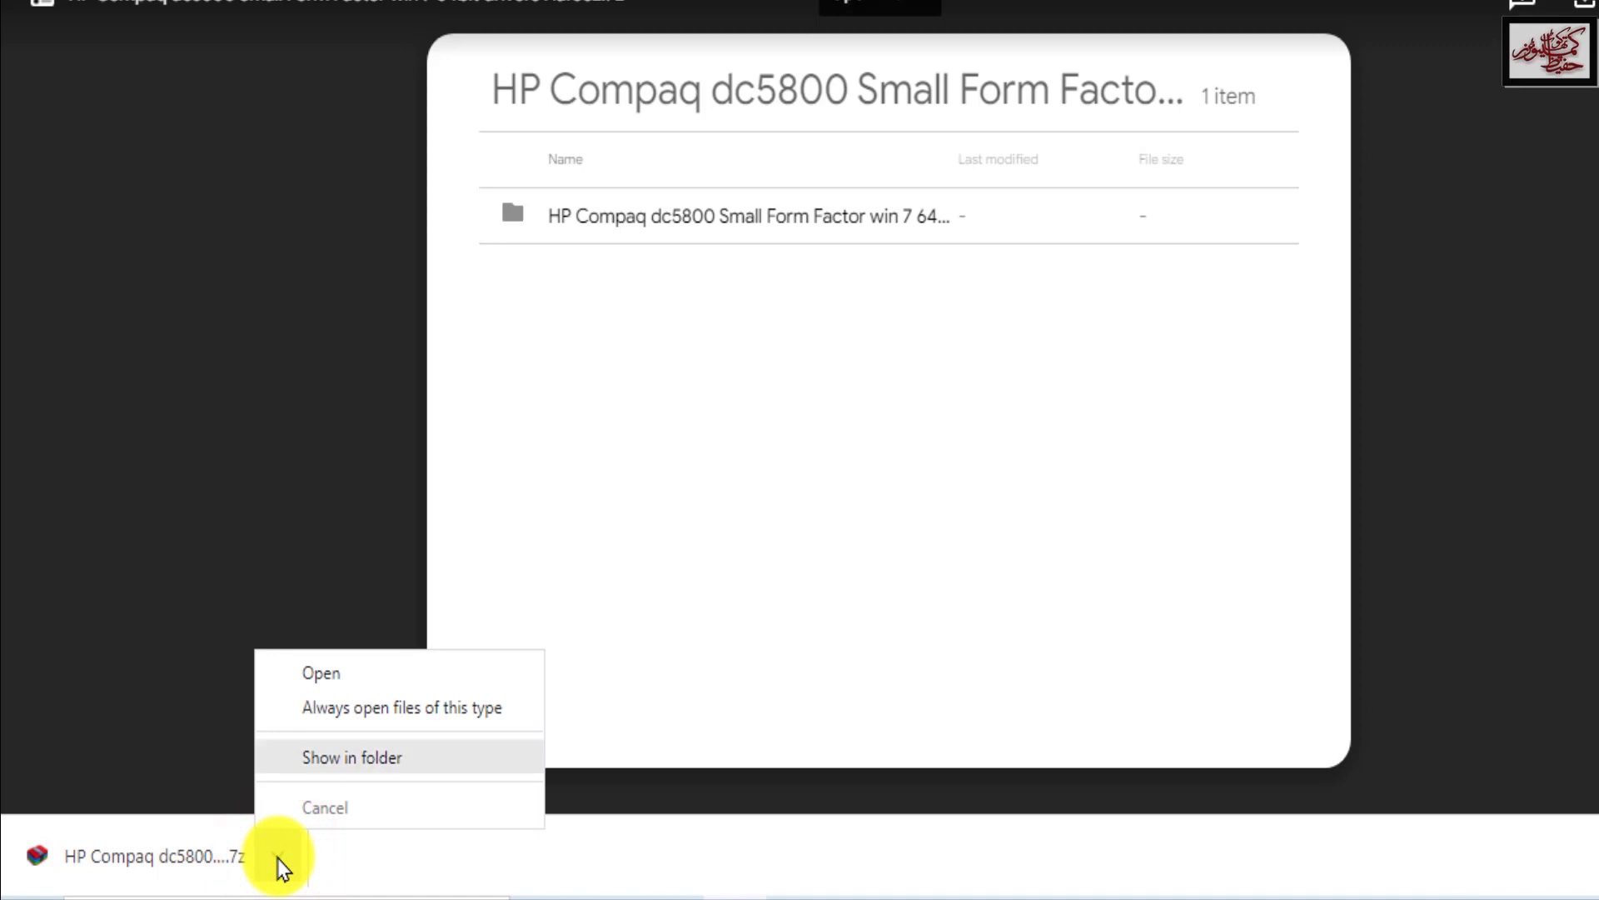
pyautogui.click(454, 756)
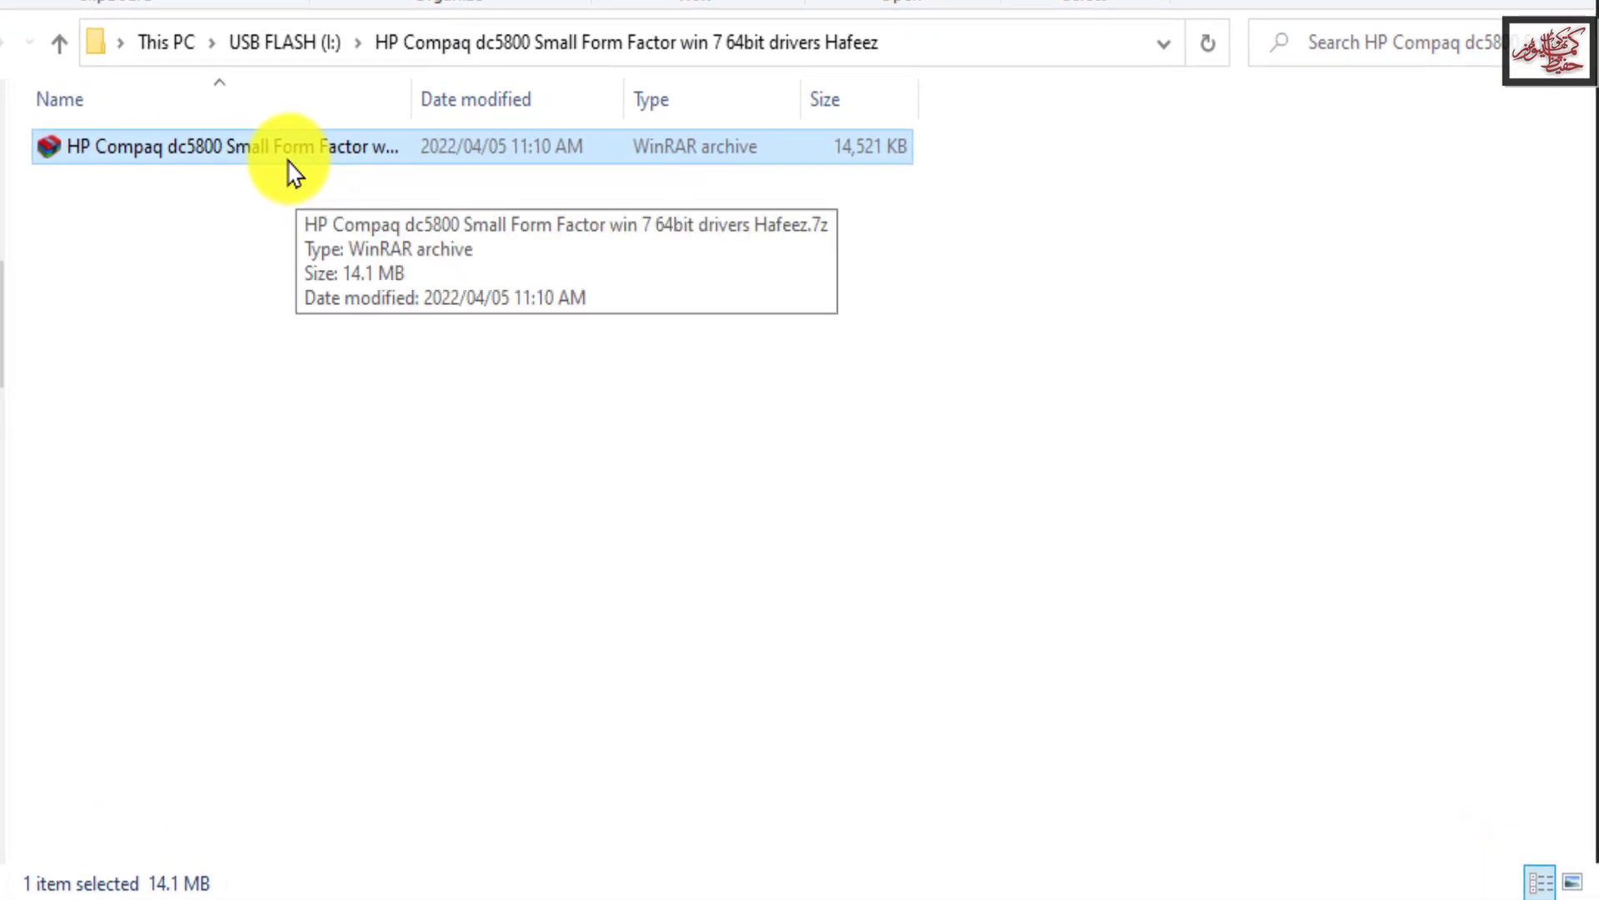
# Step: Open the downloaded HP Compaq dc5800 .7z drivers archive with 7-Zip
pyautogui.rightClick(229, 159)
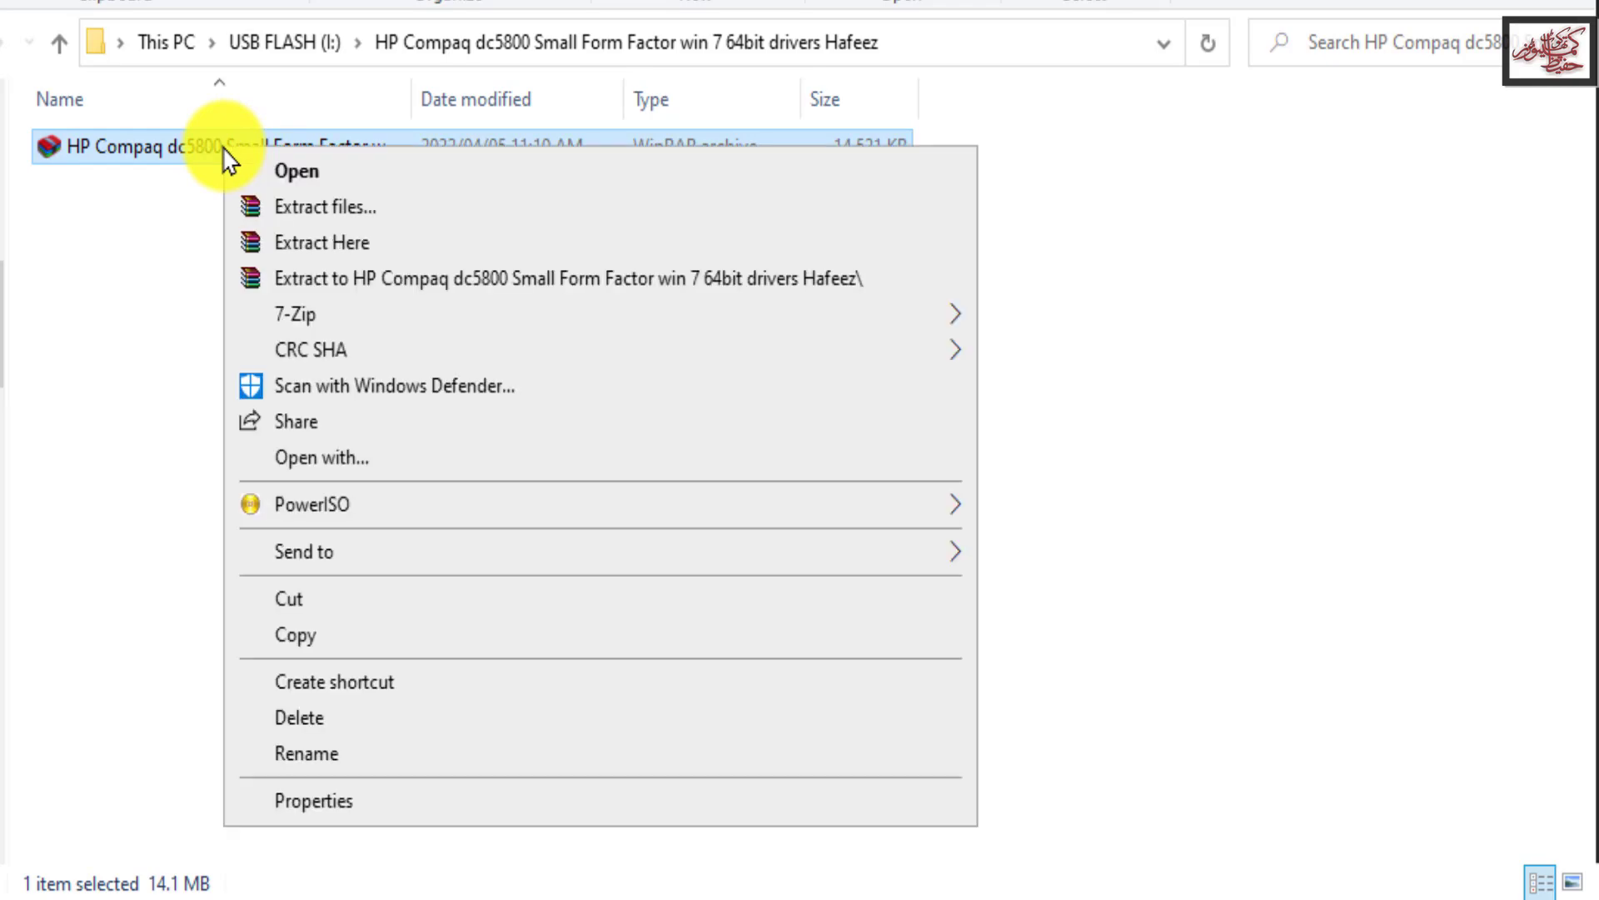
pyautogui.moveTo(372, 305)
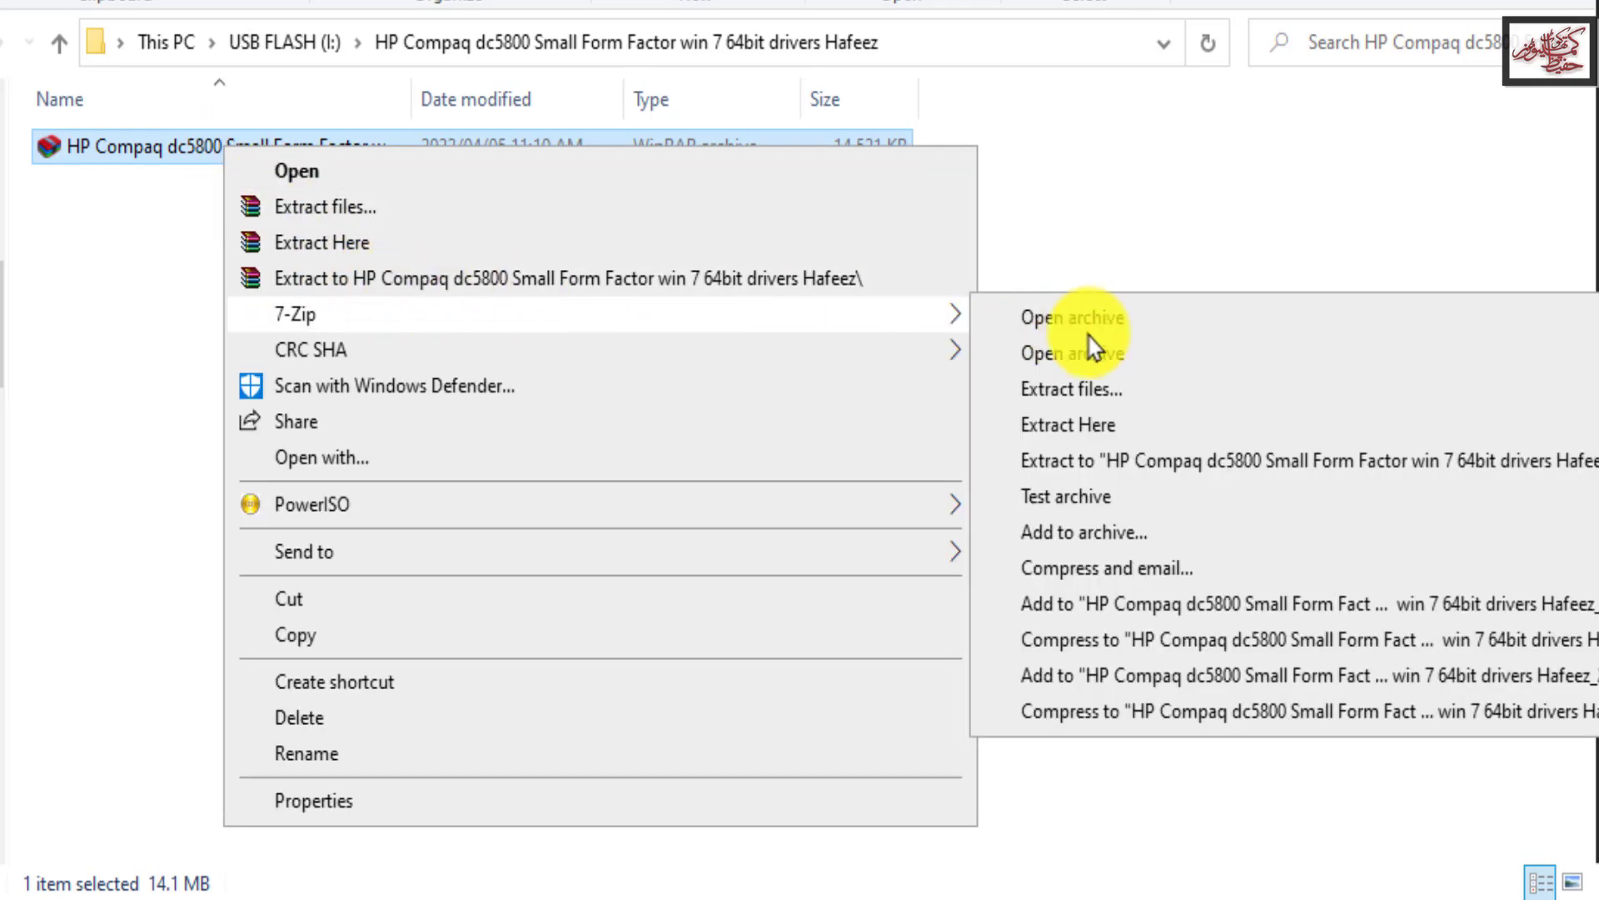
pyautogui.moveTo(1099, 349)
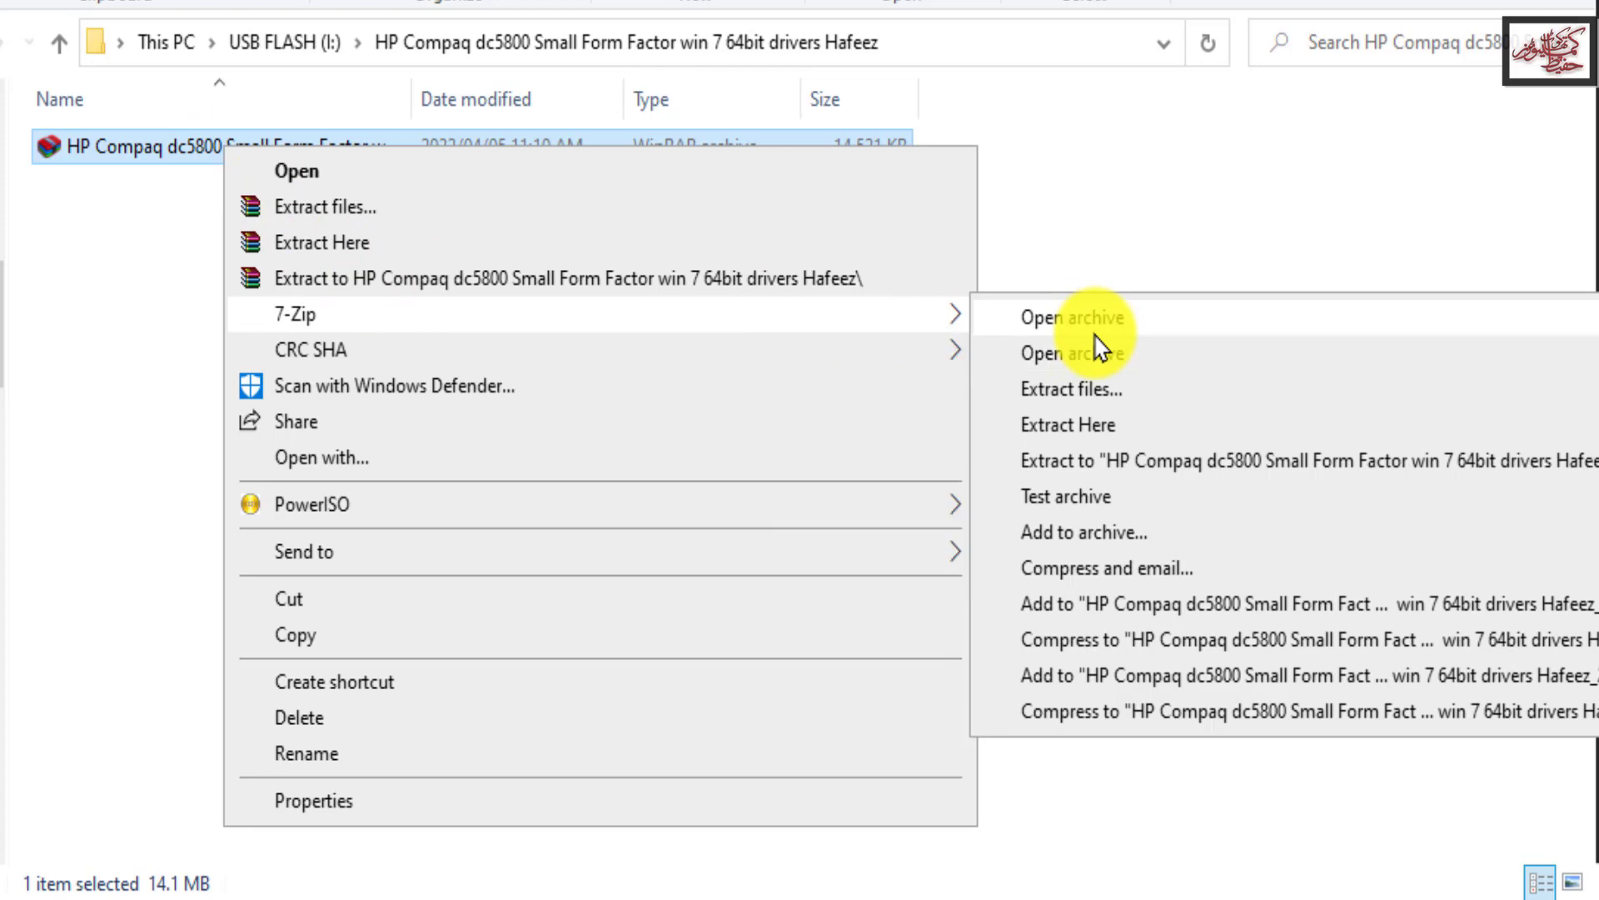
pyautogui.click(1148, 325)
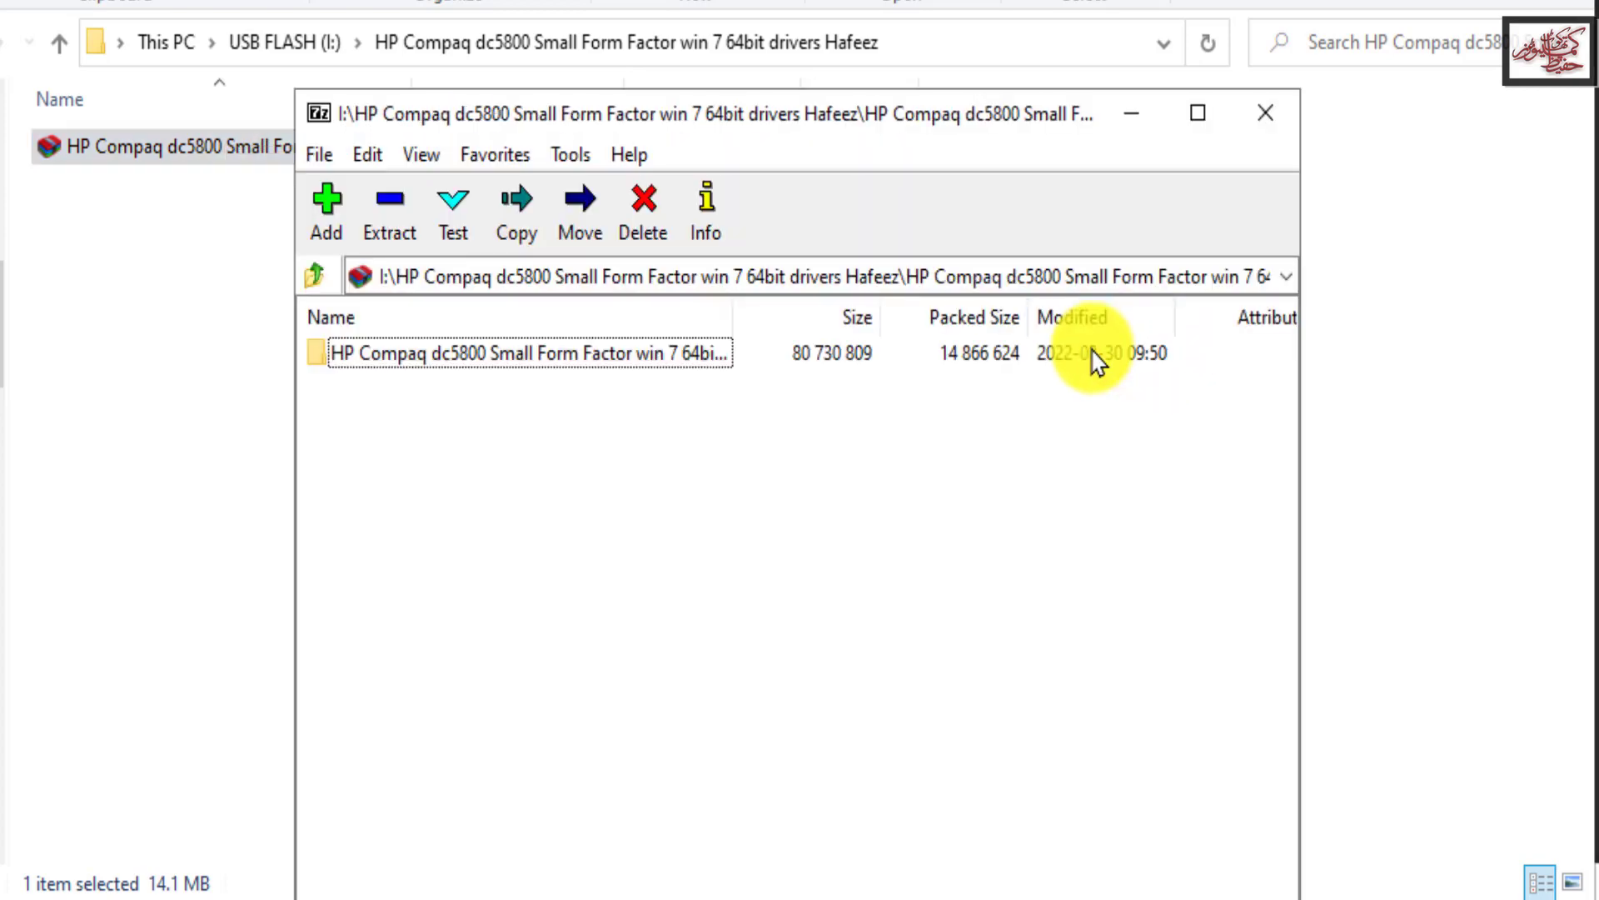
# Step: Look through the driver folders inside the HP Compaq dc5800 folder of the archive, and return to the archive's top level
pyautogui.moveTo(783, 114); pyautogui.dragTo(1015, 82)
pyautogui.doubleClick(583, 325)
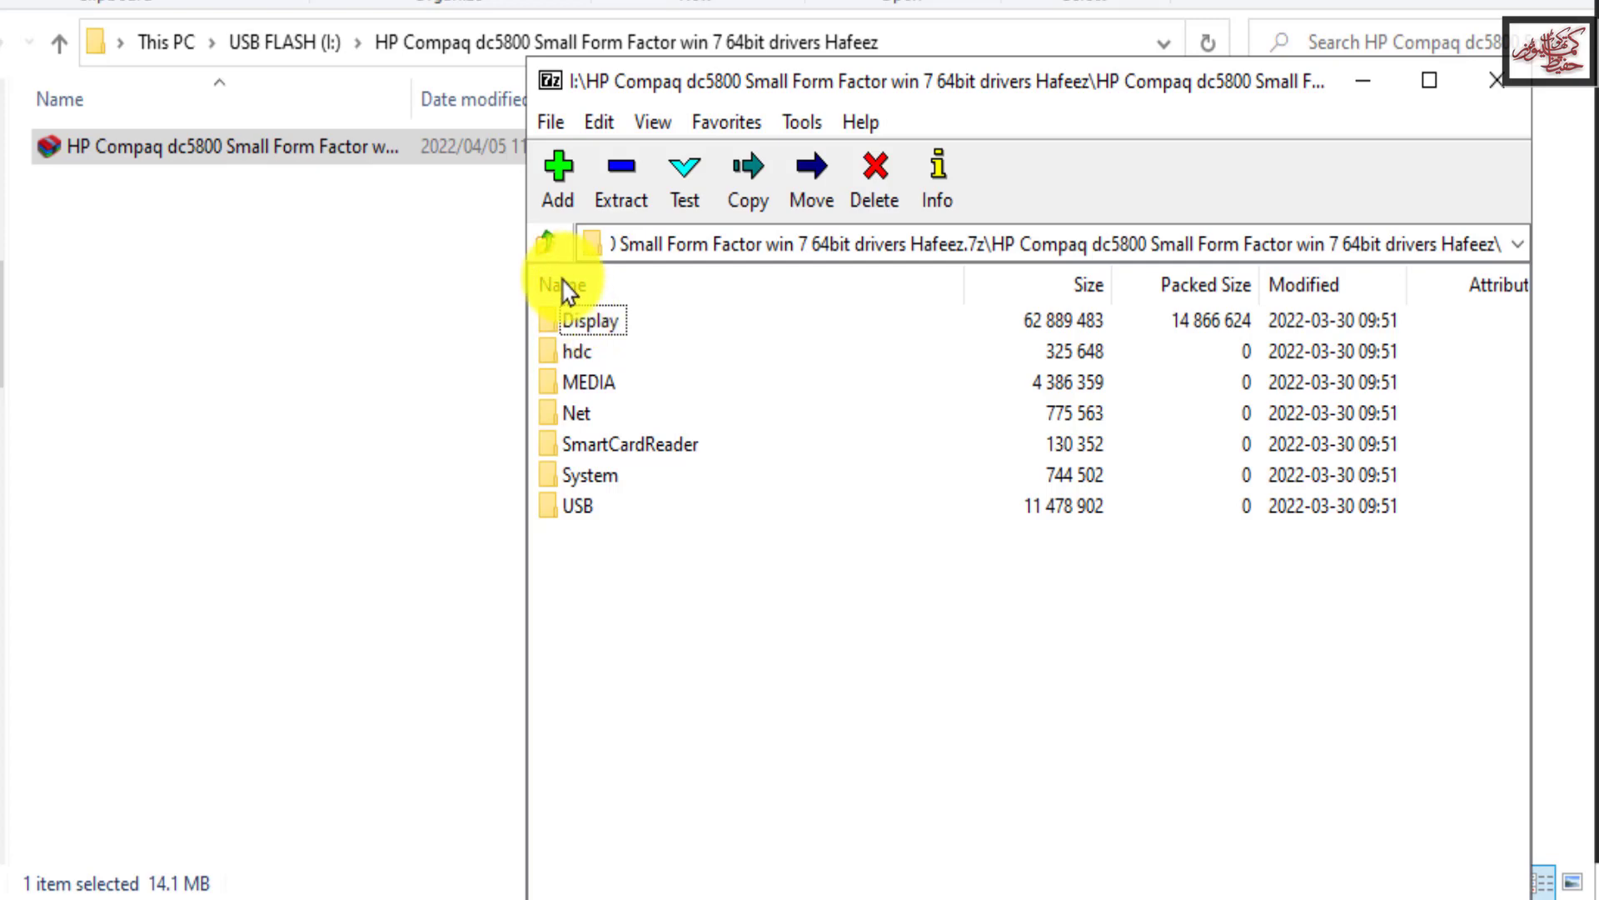
pyautogui.click(548, 243)
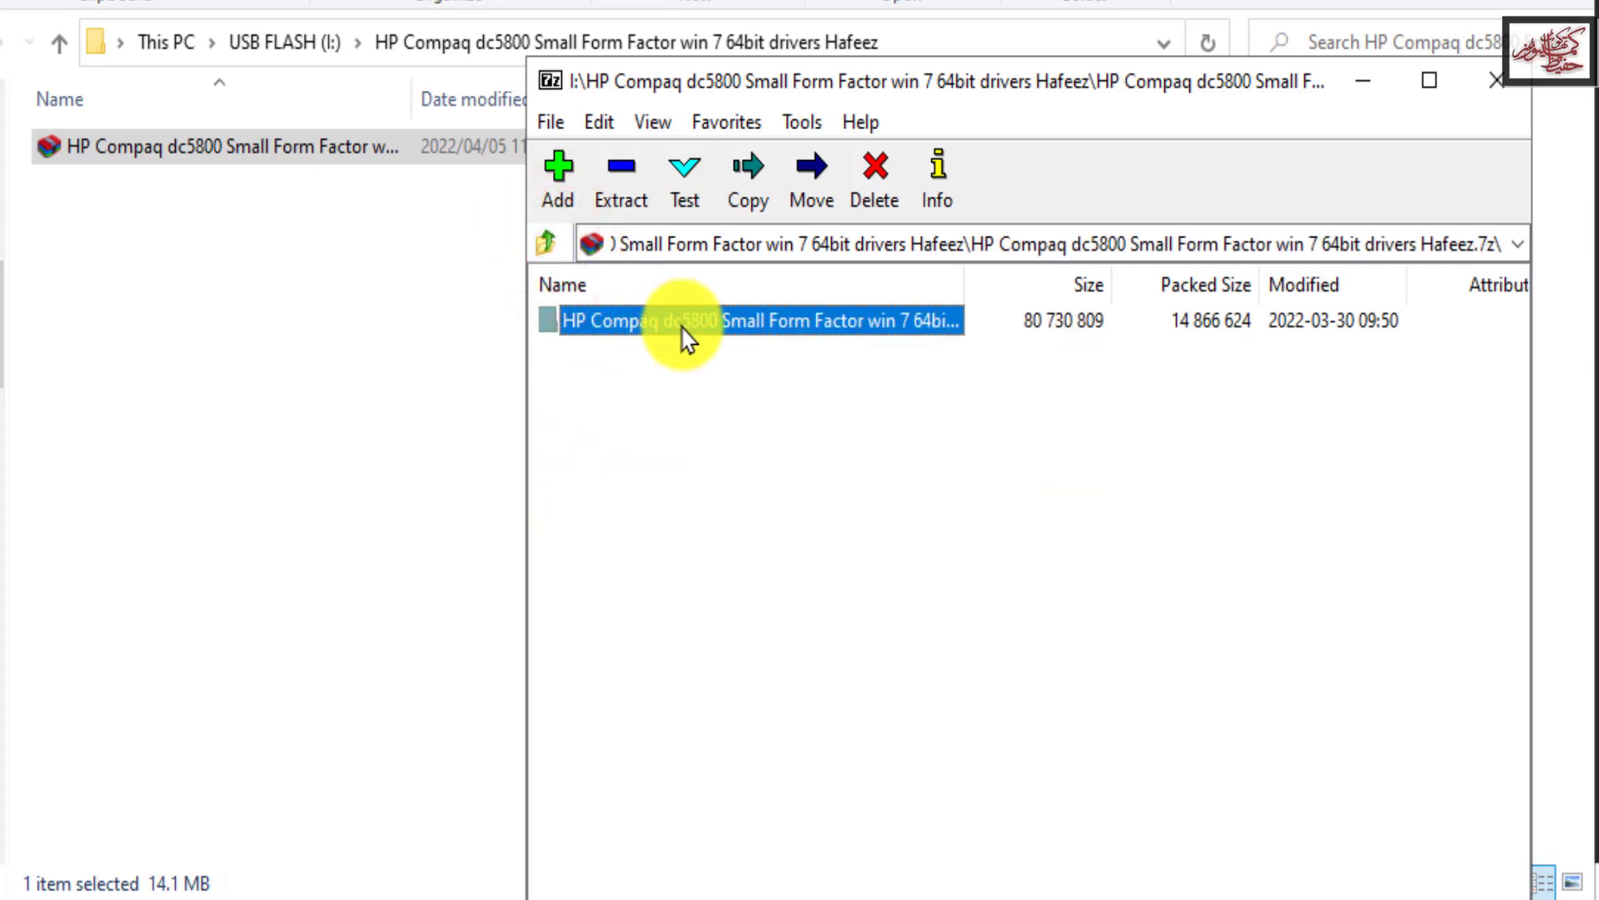
# Step: Extract the drivers folder beside the archive on the USB flash drive, entering the archive password, and open the extracted folder
pyautogui.moveTo(685, 337); pyautogui.dragTo(354, 363)
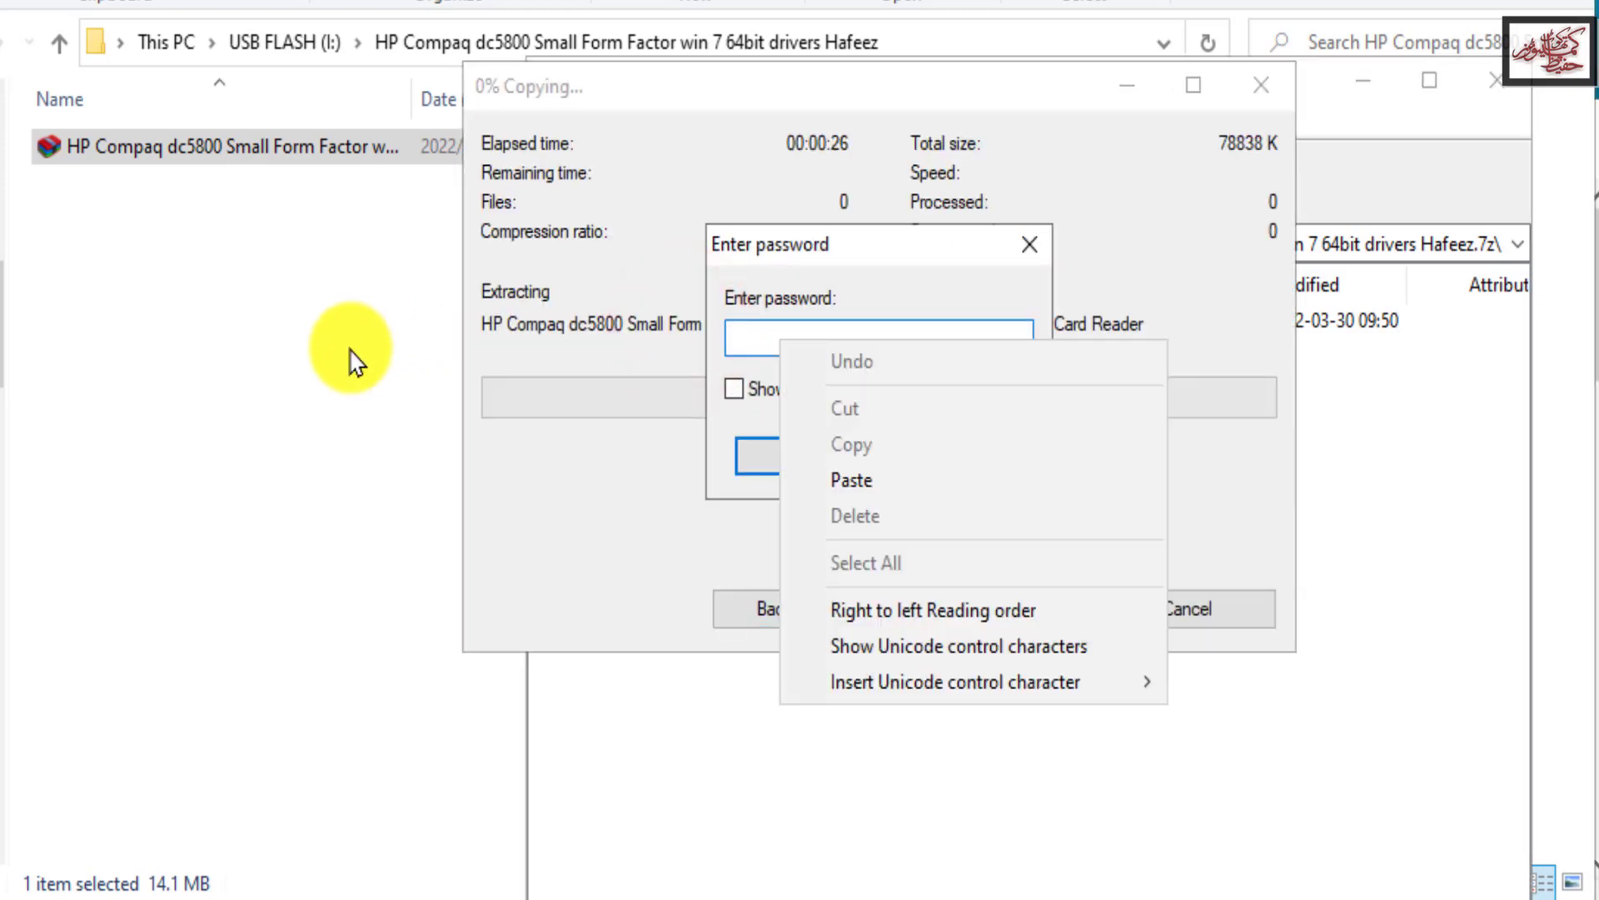
pyautogui.click(868, 472)
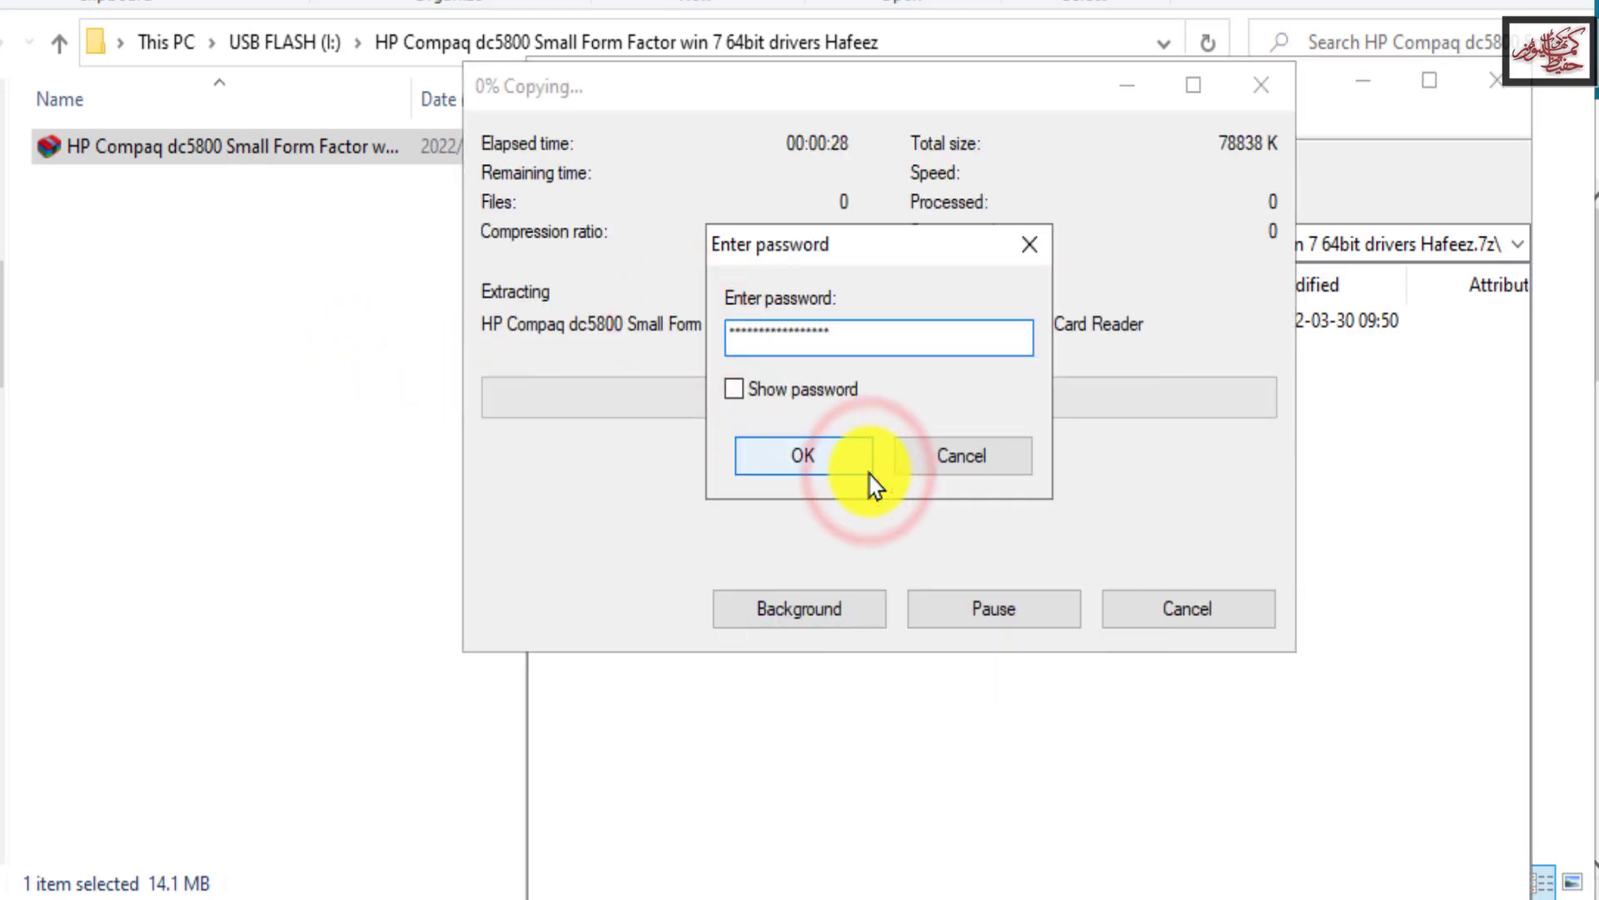
pyautogui.click(838, 457)
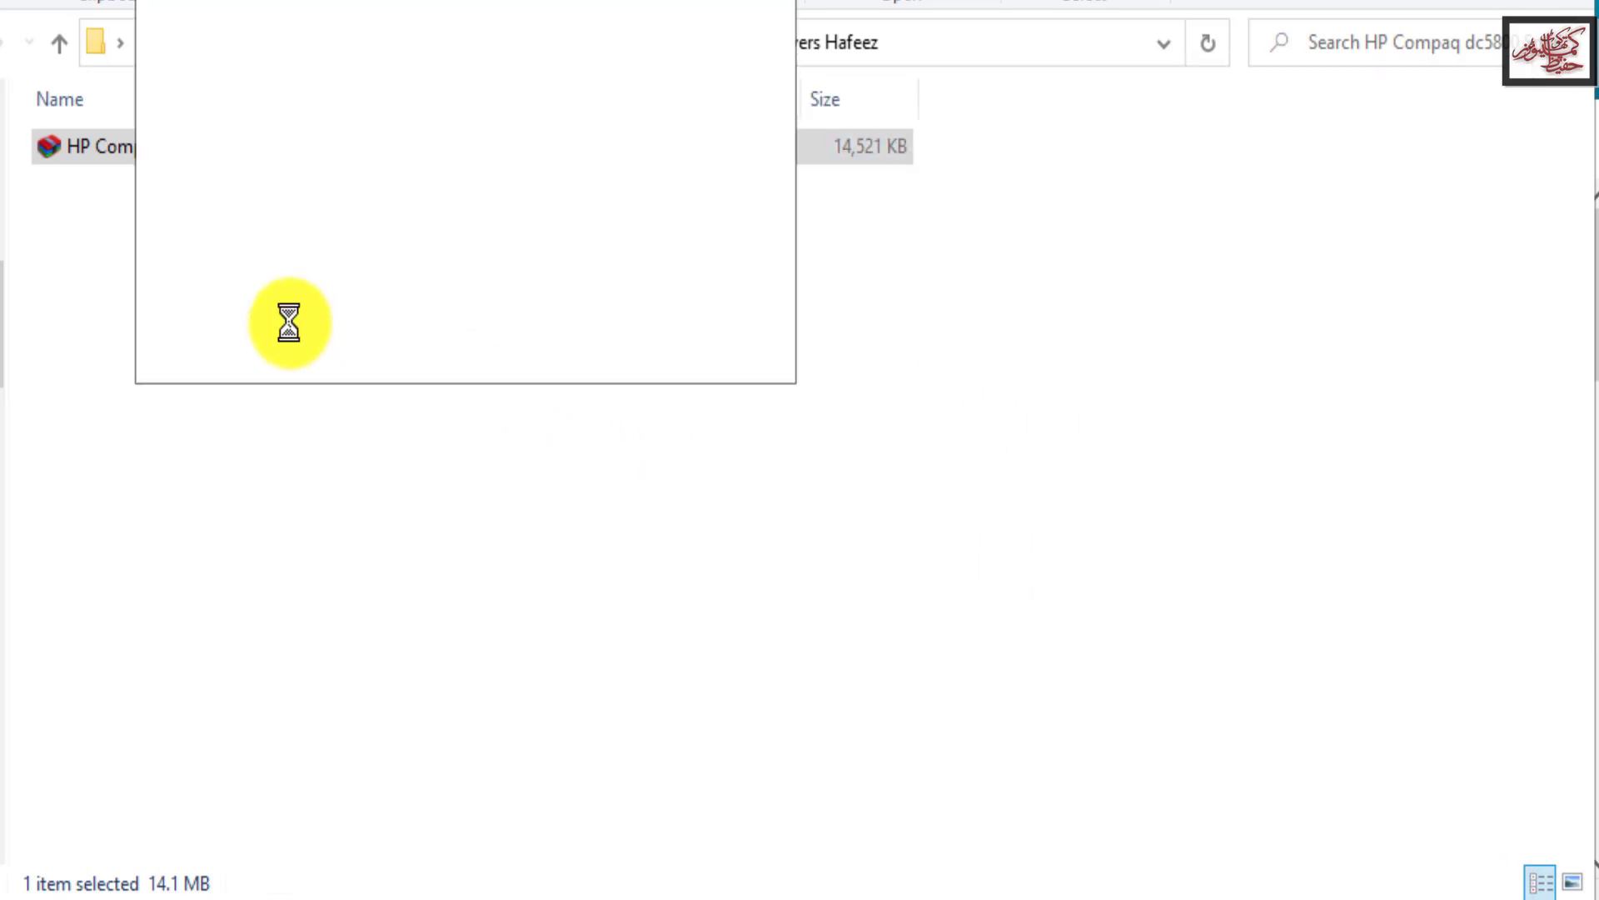
pyautogui.moveTo(504, 0); pyautogui.dragTo(546, 93)
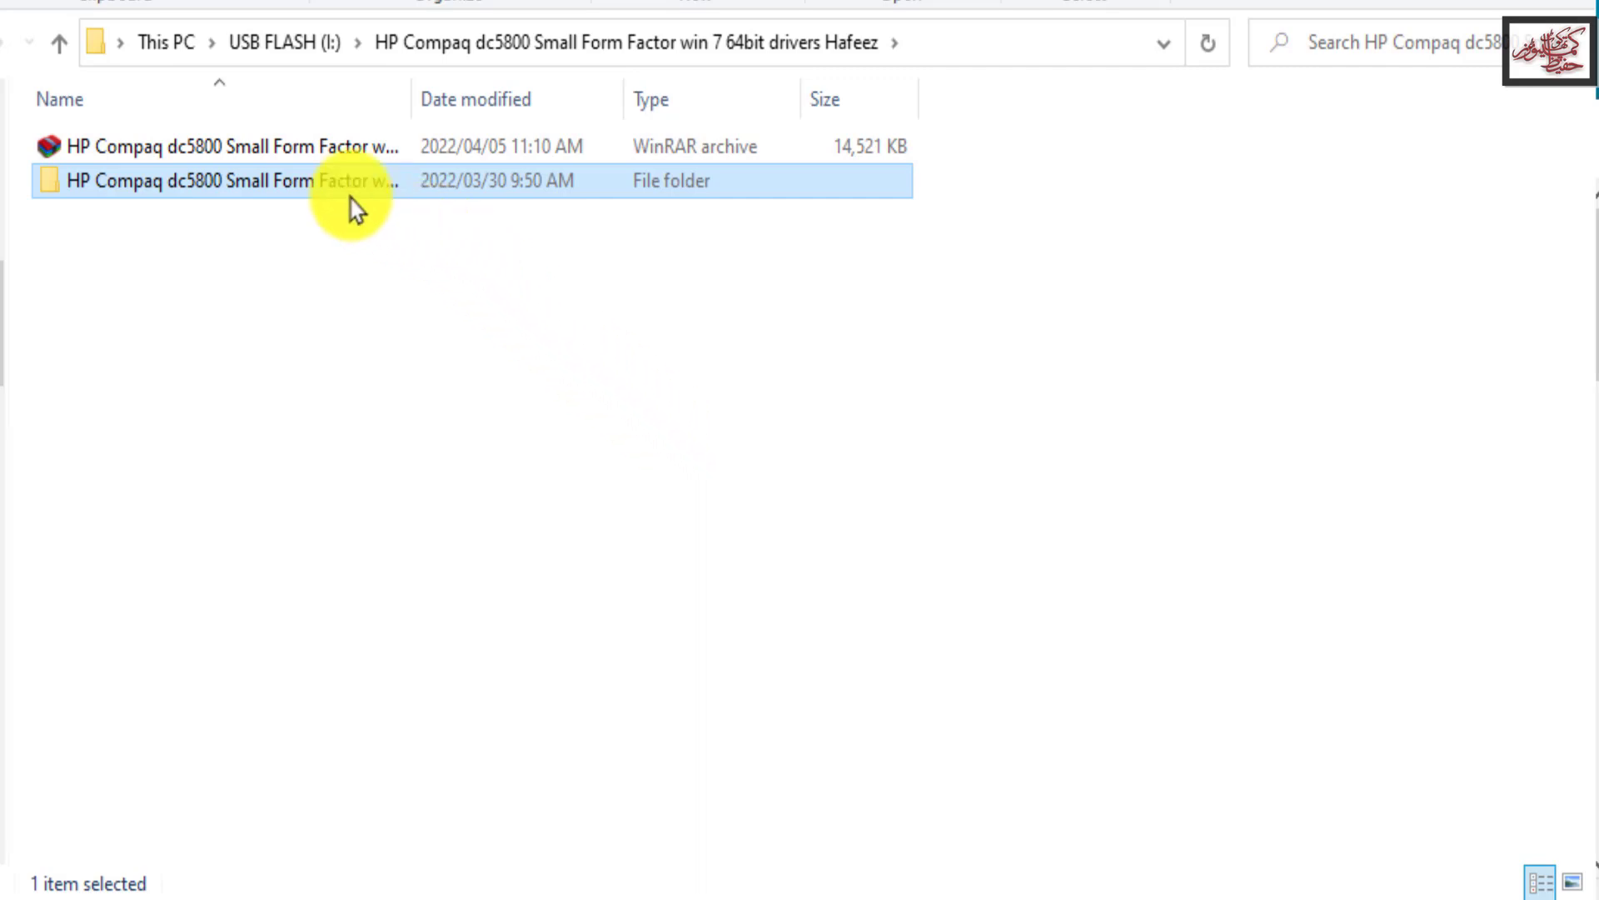
pyautogui.doubleClick(312, 180)
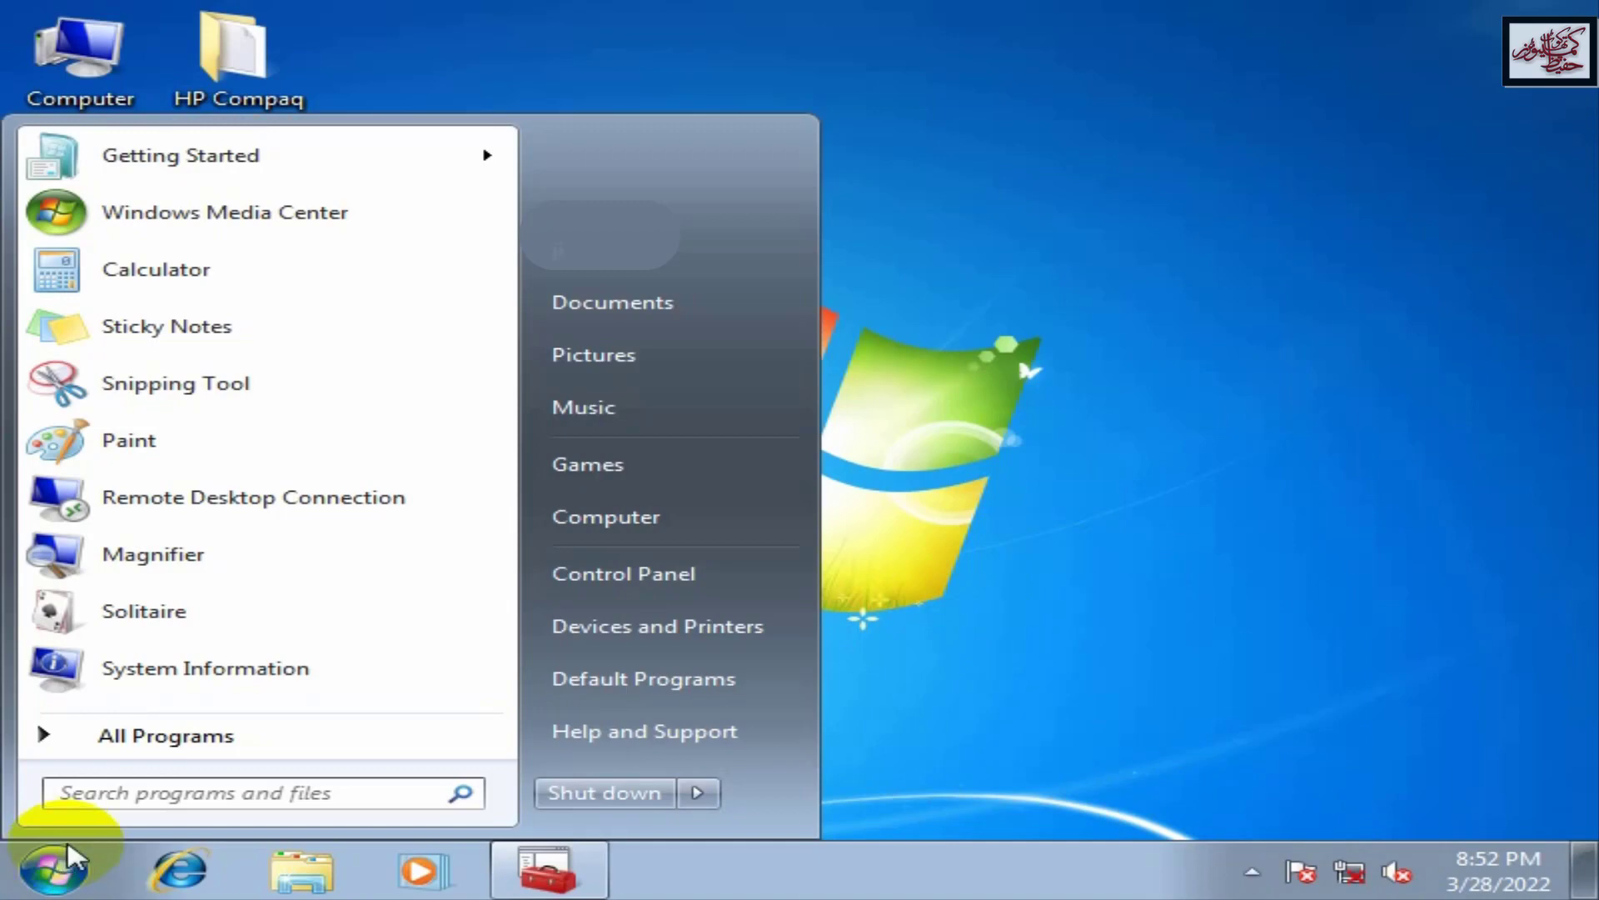
# Step: Open Device Manager on the Windows 7 computer and inspect the display adapter, network adapter and sound device entries
pyautogui.write('dev')
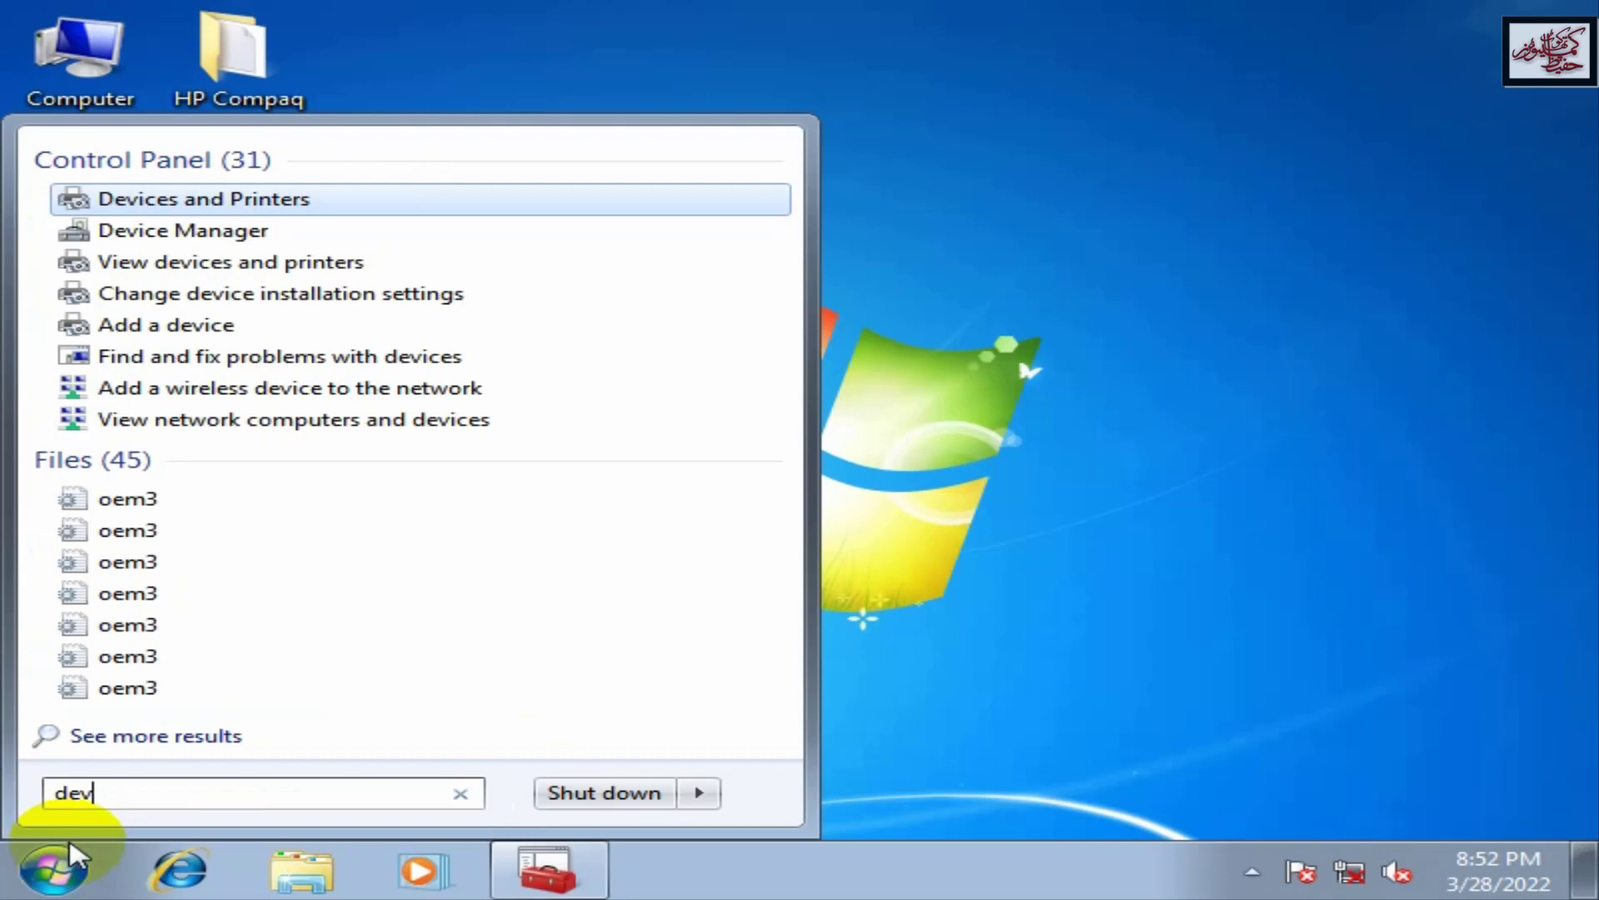
pyautogui.click(228, 234)
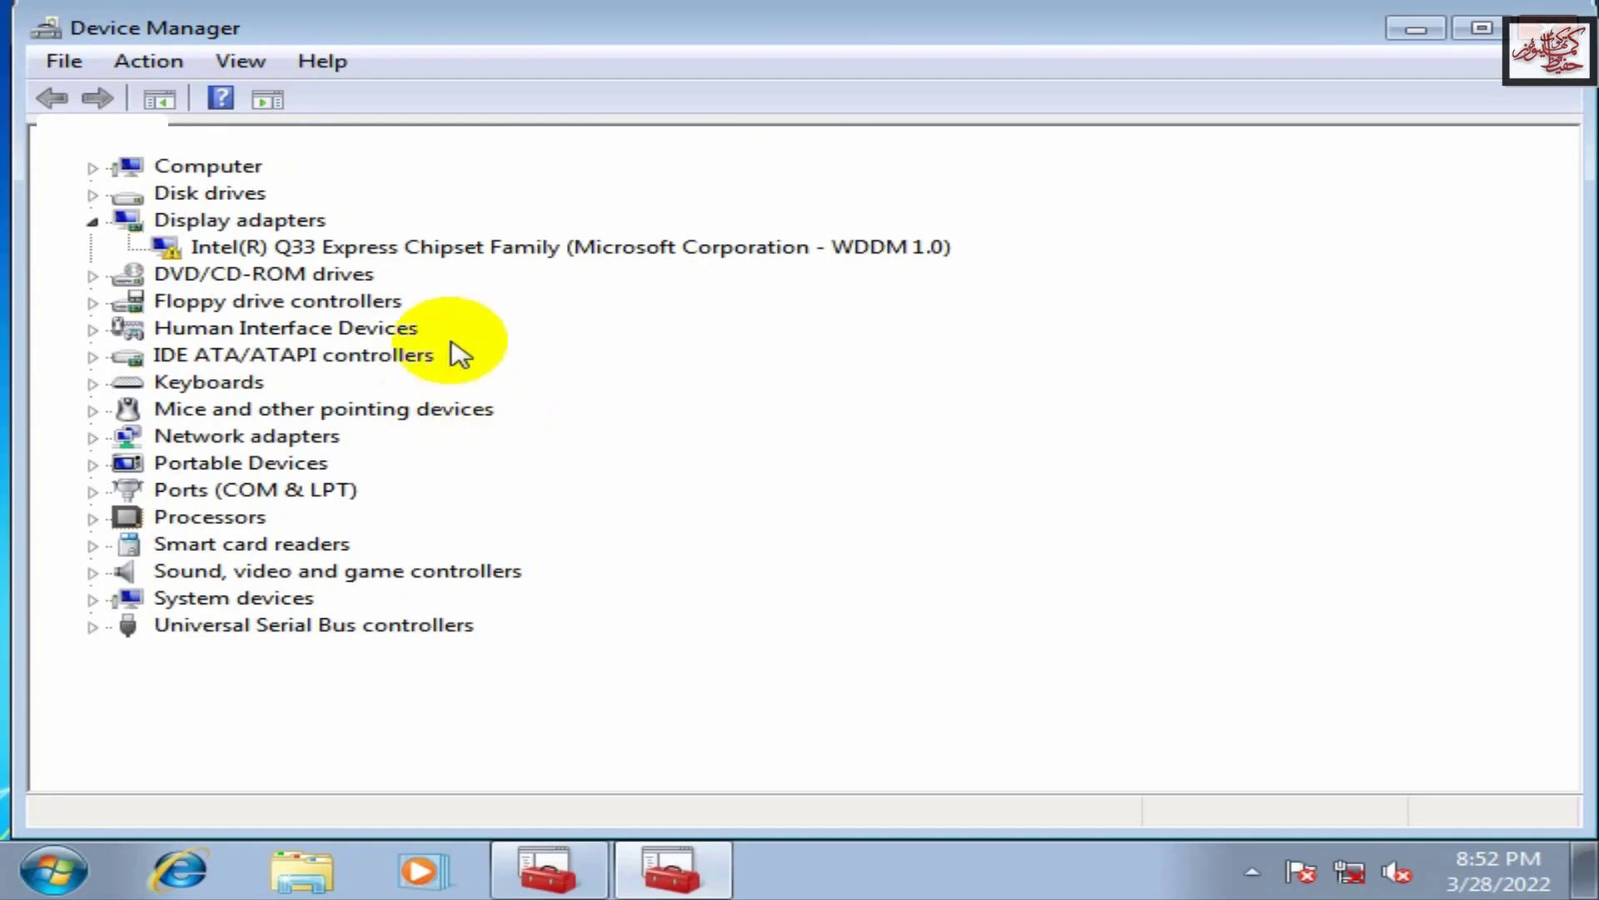
pyautogui.click(230, 253)
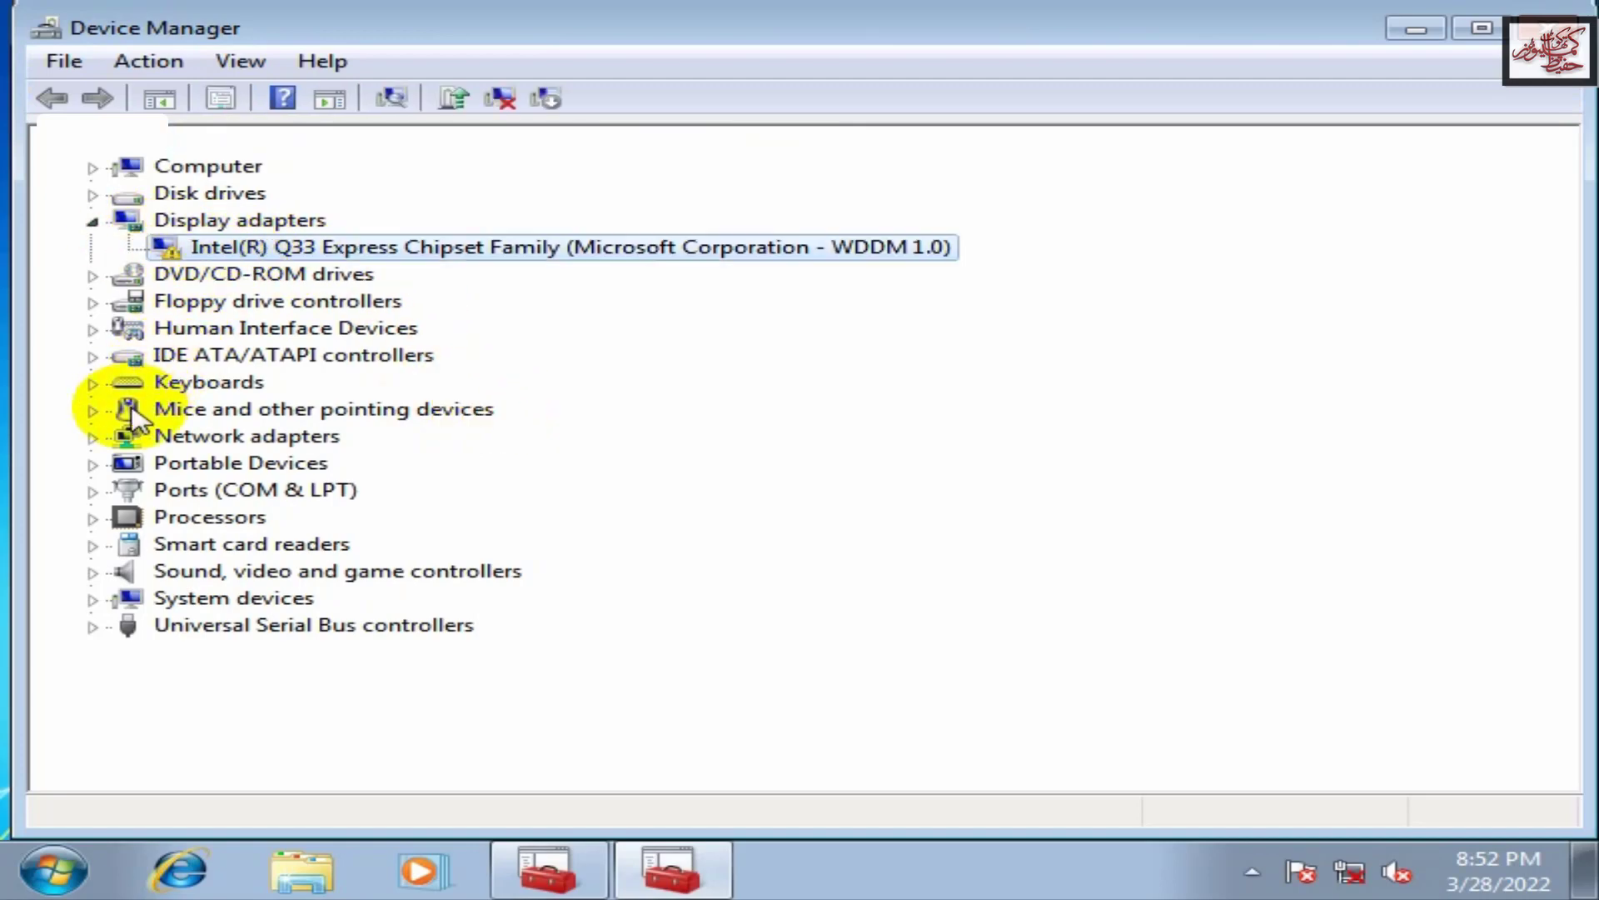
pyautogui.click(93, 436)
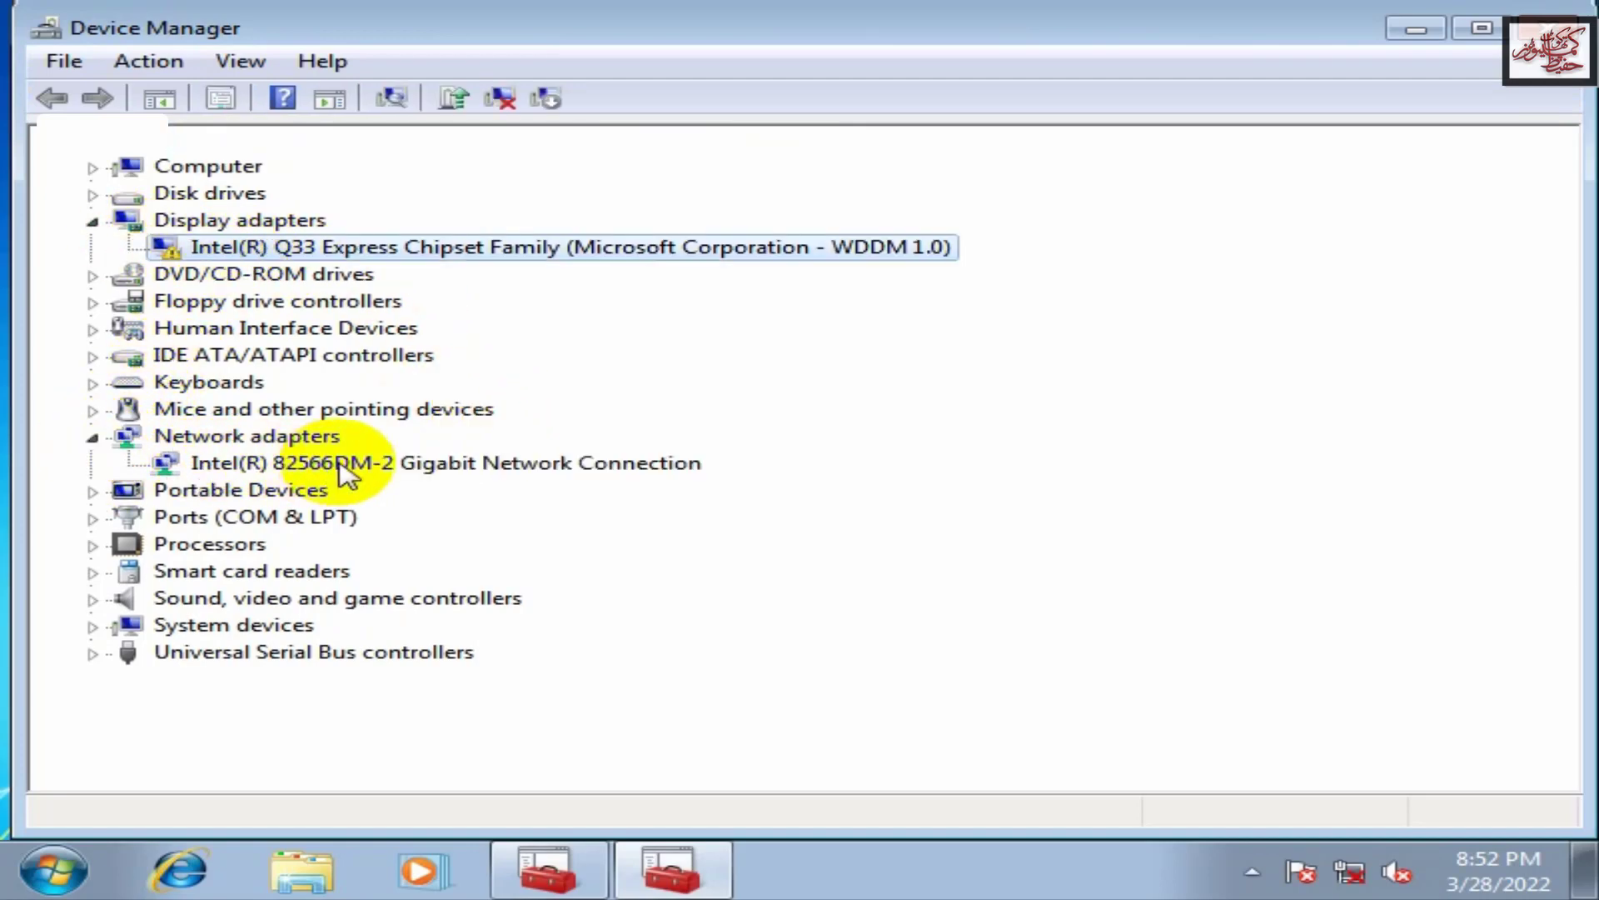
pyautogui.click(337, 463)
pyautogui.click(92, 599)
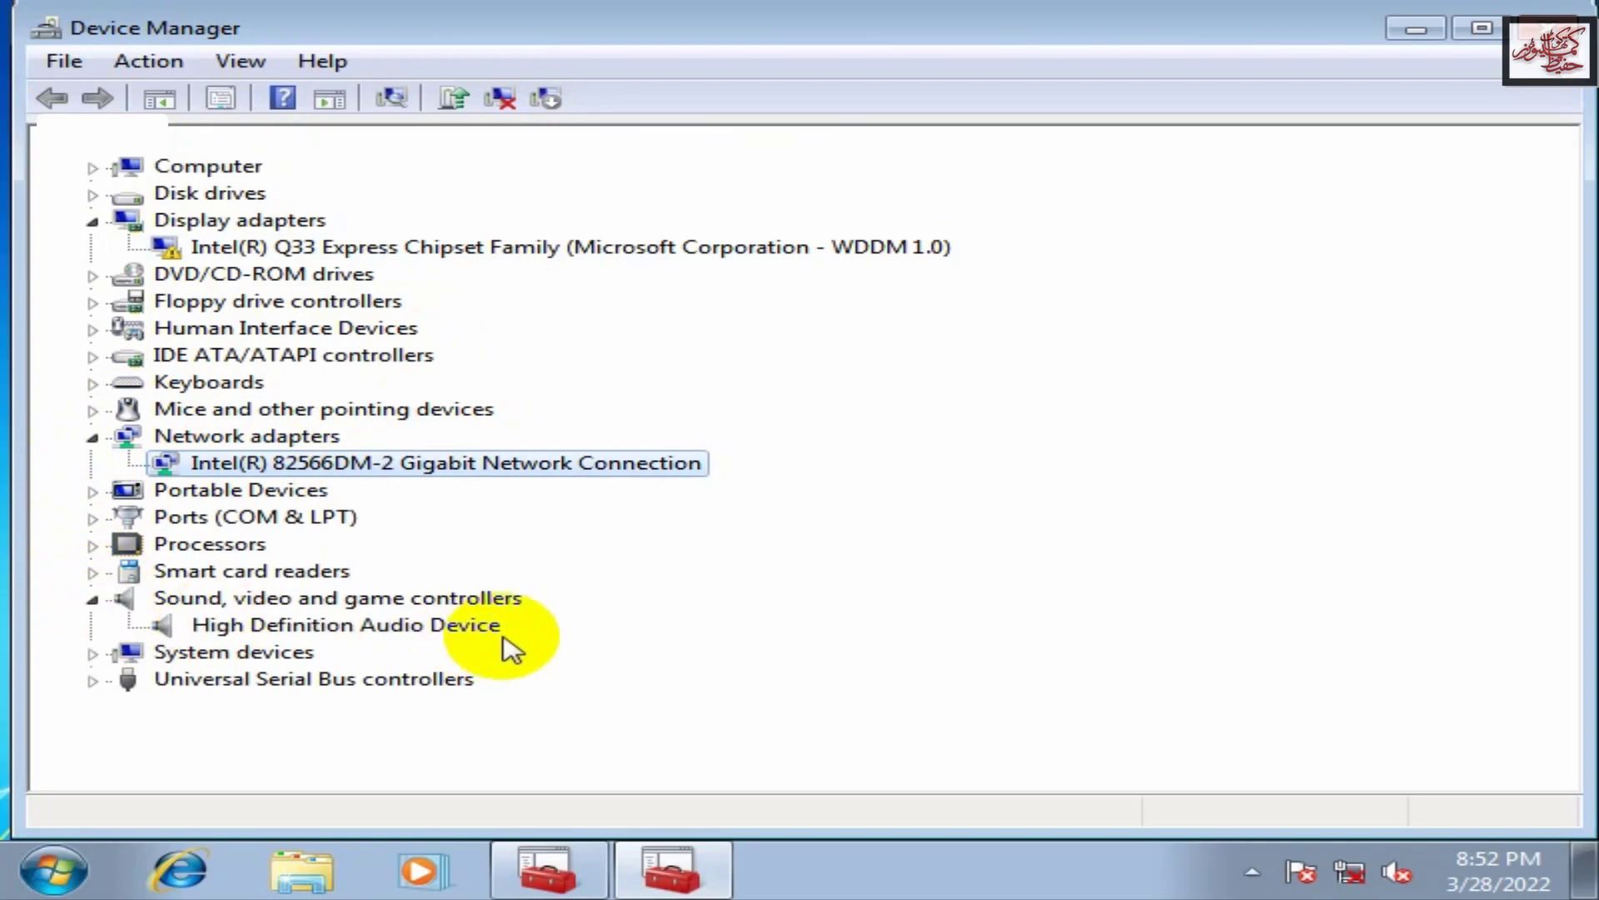
pyautogui.click(360, 633)
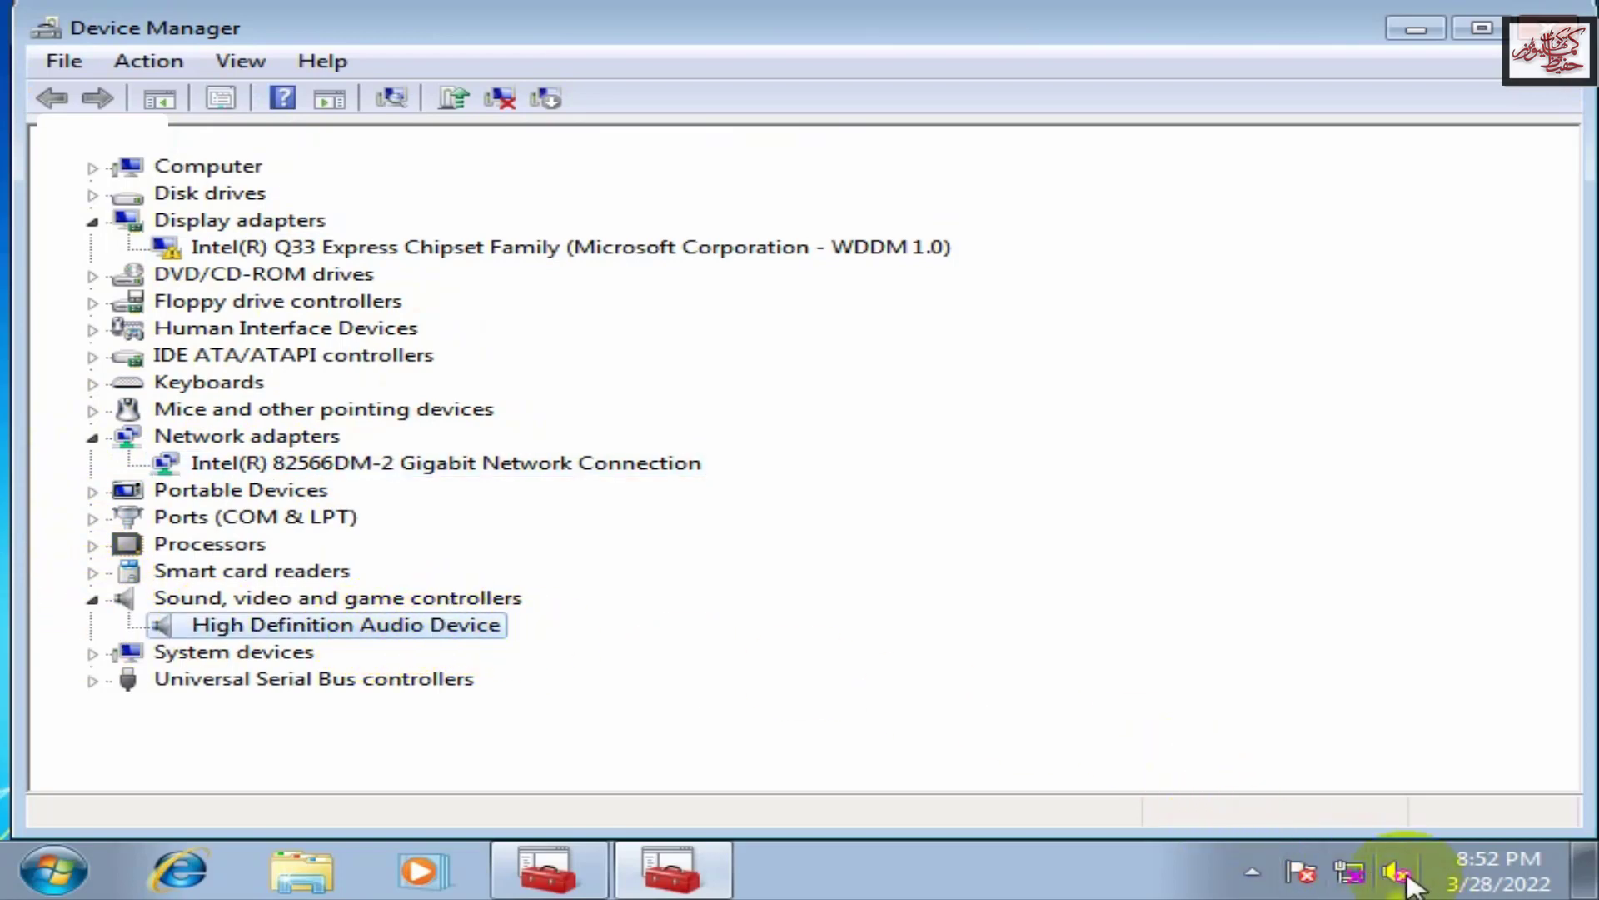
# Step: Start updating the driver of the High Definition Audio Device by browsing the computer for driver software
pyautogui.rightClick(353, 624)
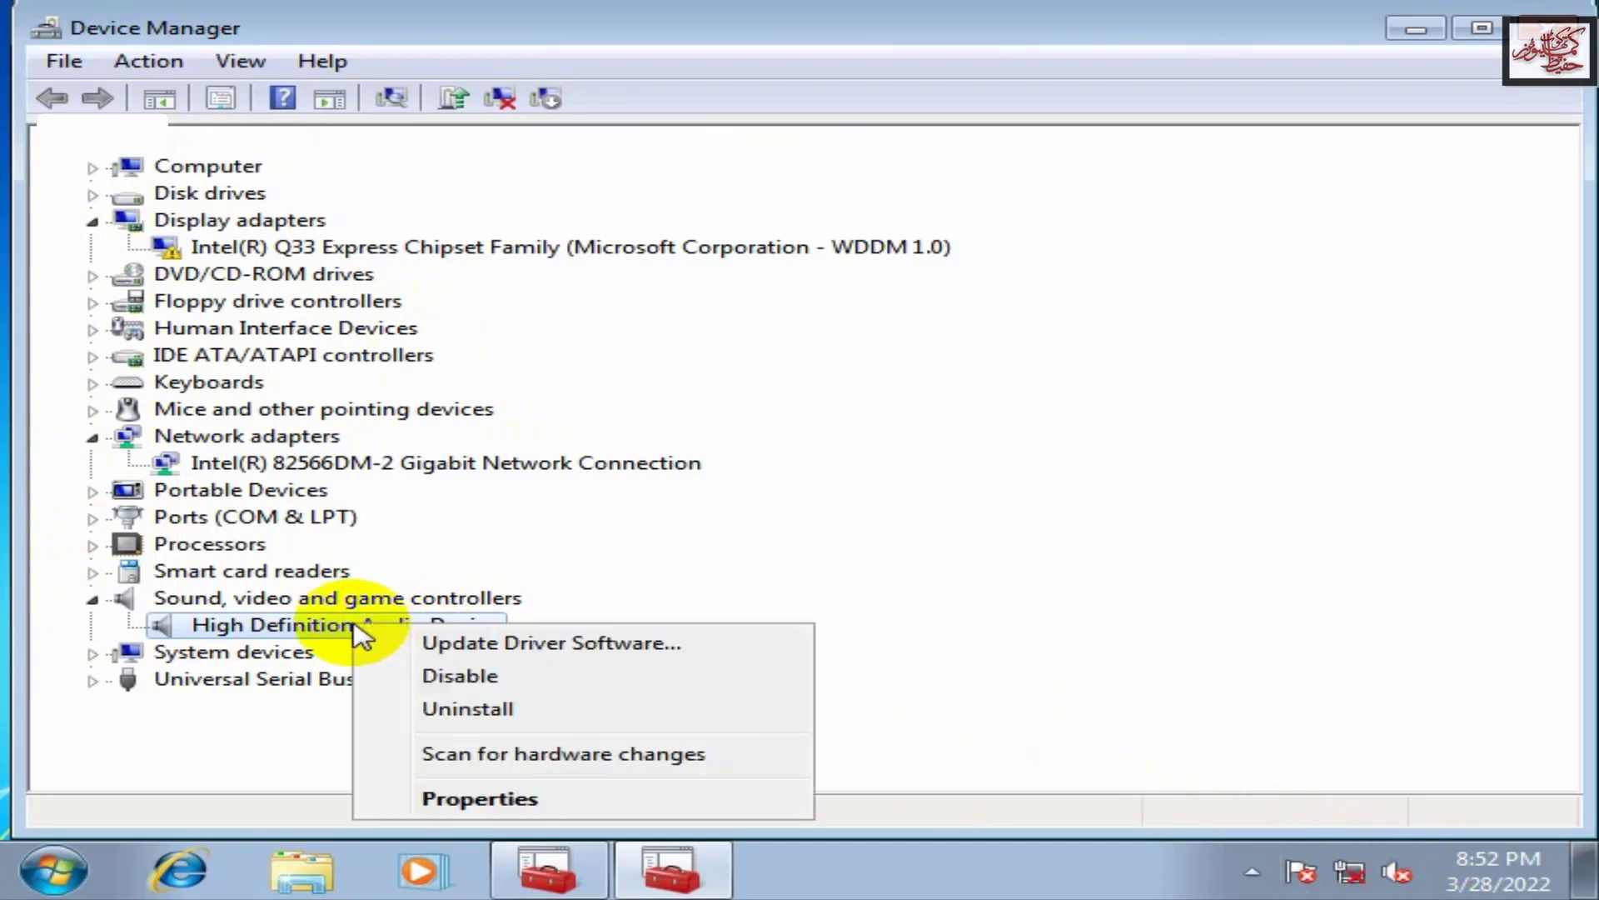
pyautogui.click(433, 648)
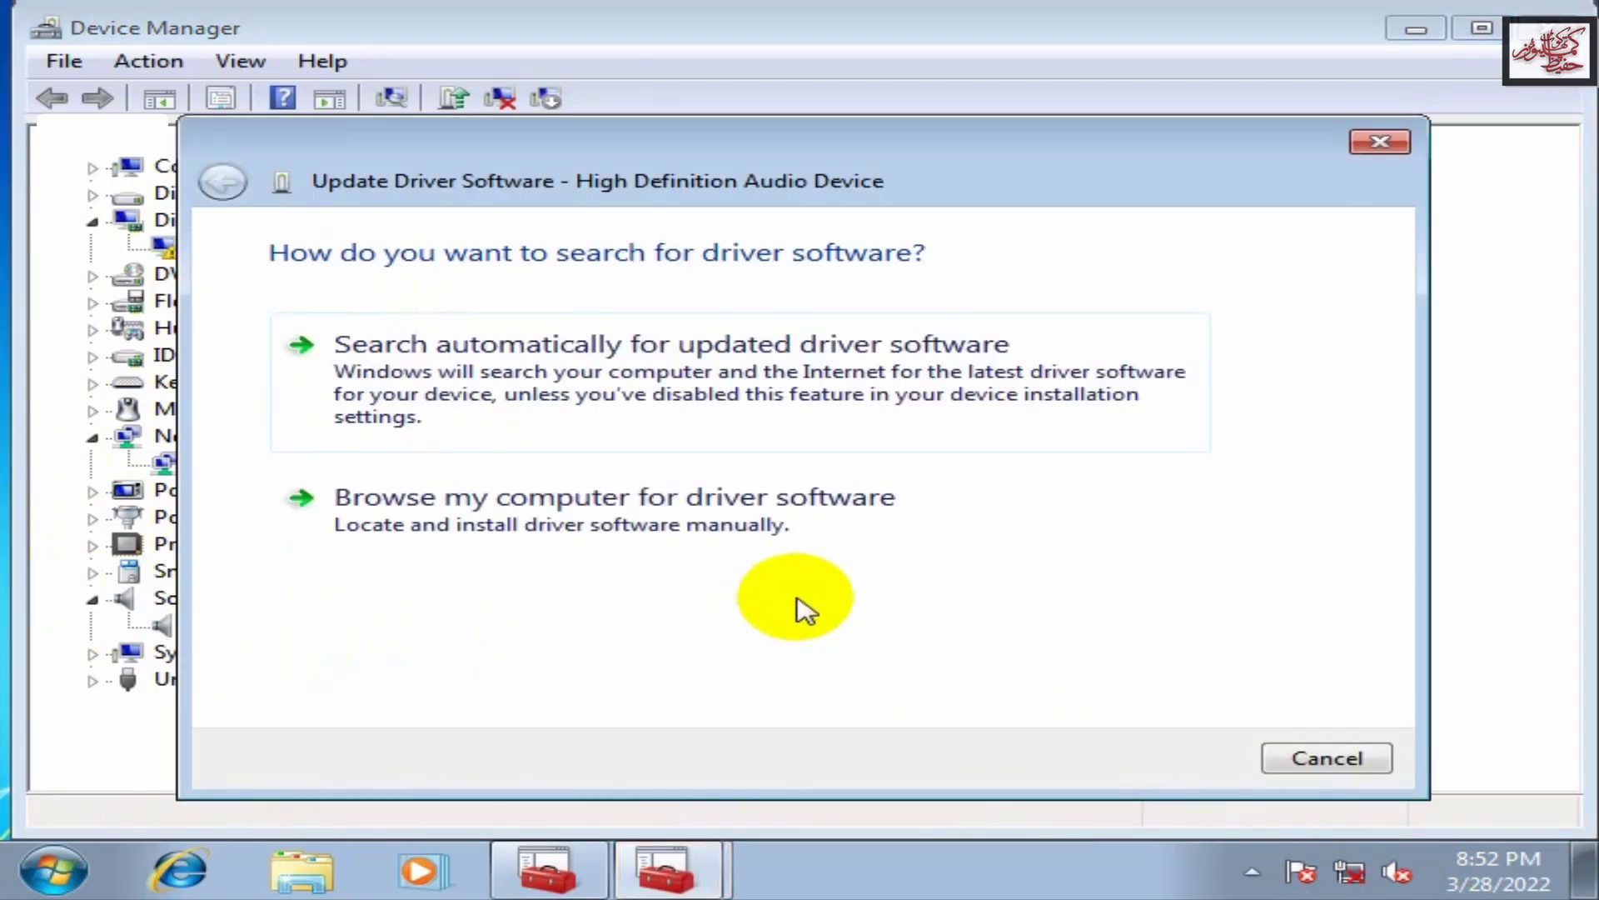
pyautogui.click(667, 548)
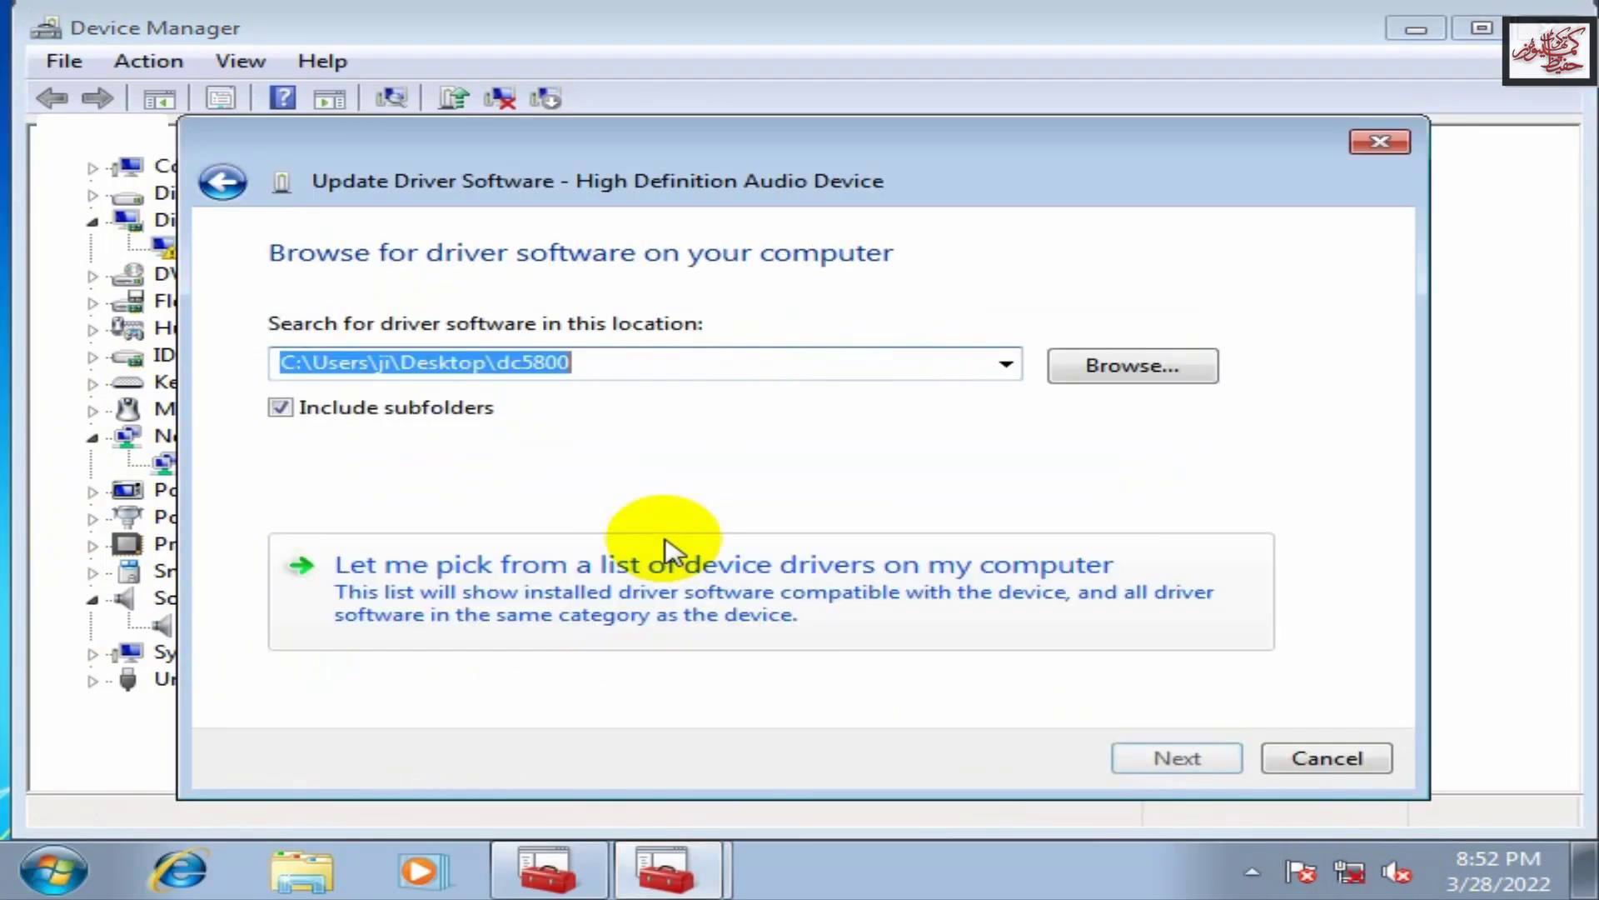
# Step: Install the audio driver from the SoundMAX Integrated Digital HD Audio folder under MEDIA in the HP Compaq dc5800 drivers folder
pyautogui.click(1141, 384)
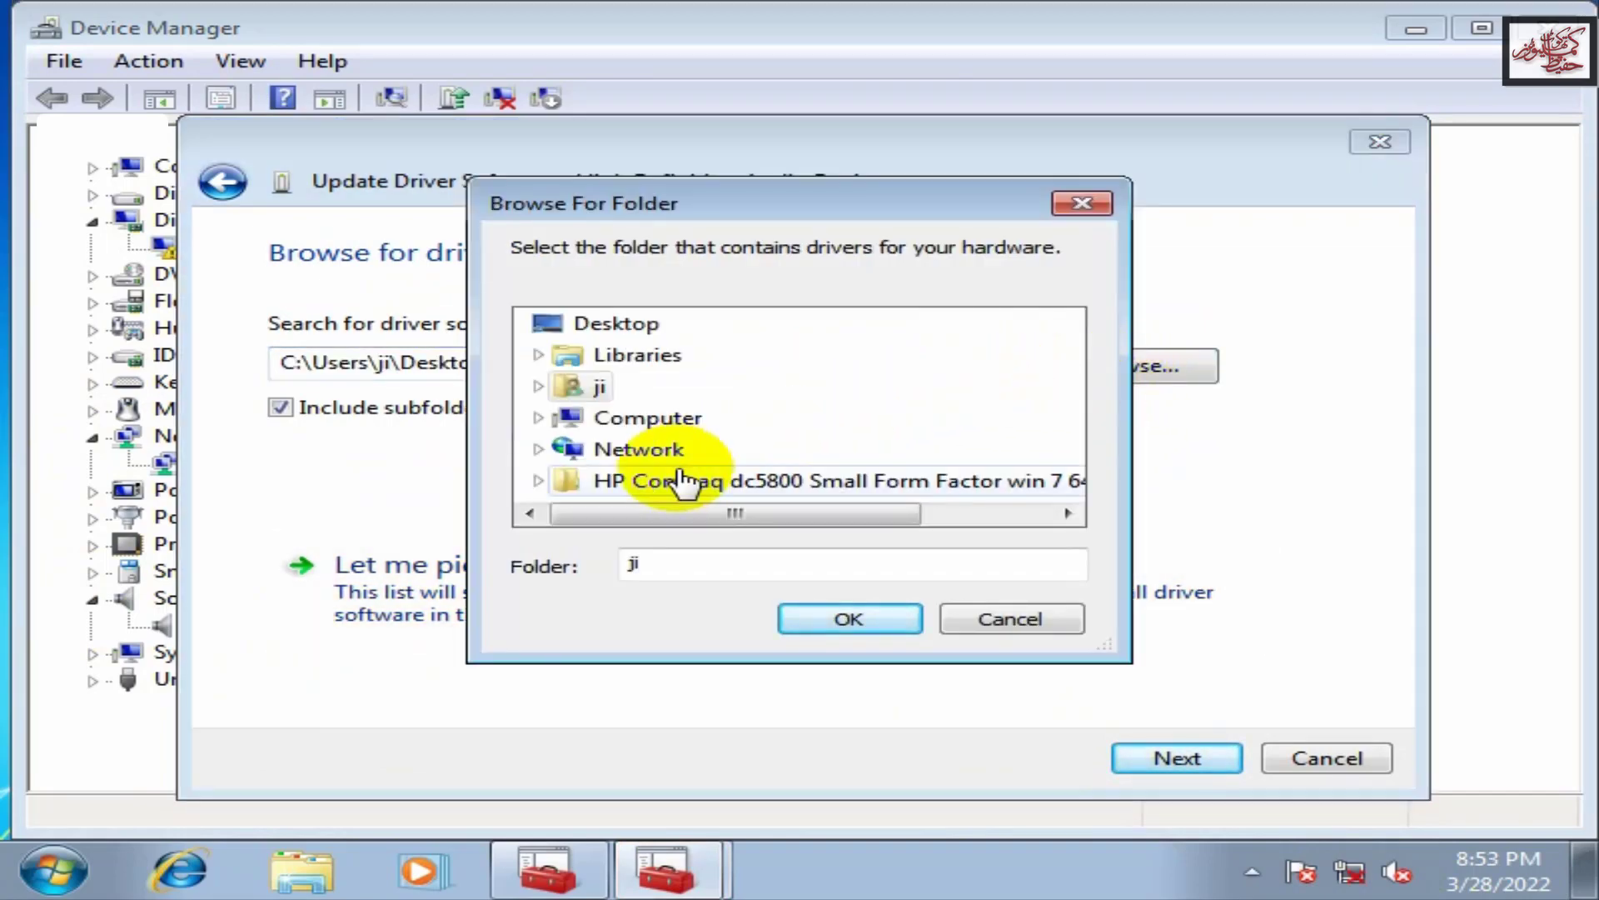
pyautogui.doubleClick(706, 492)
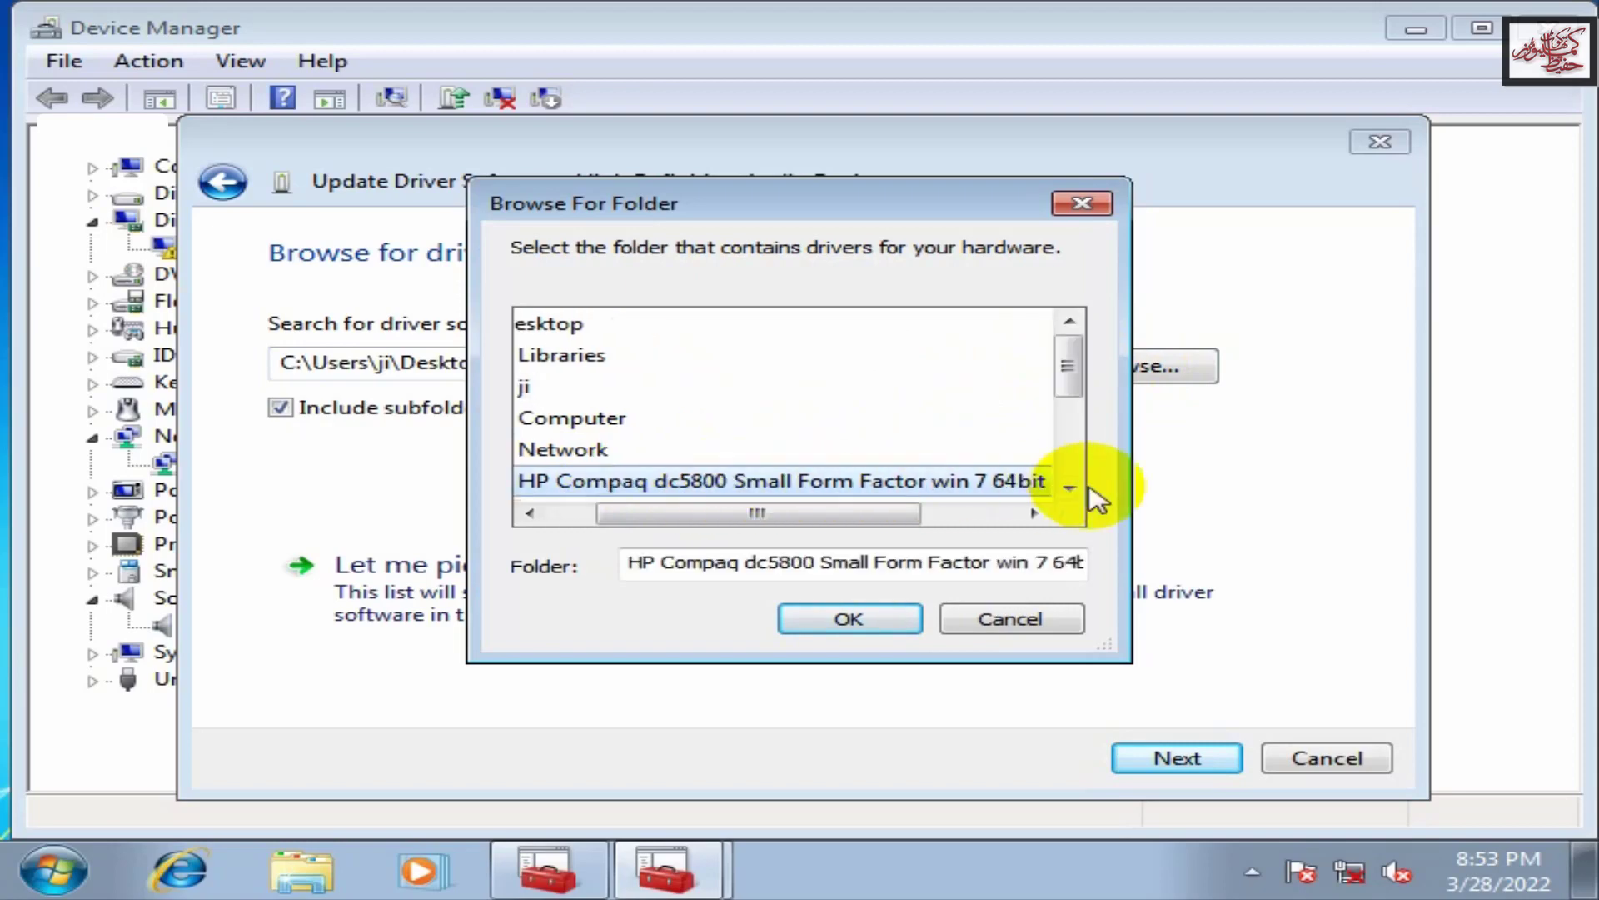
pyautogui.click(1068, 487)
pyautogui.click(1068, 487)
pyautogui.click(1069, 487)
pyautogui.click(1069, 487)
pyautogui.click(1069, 487)
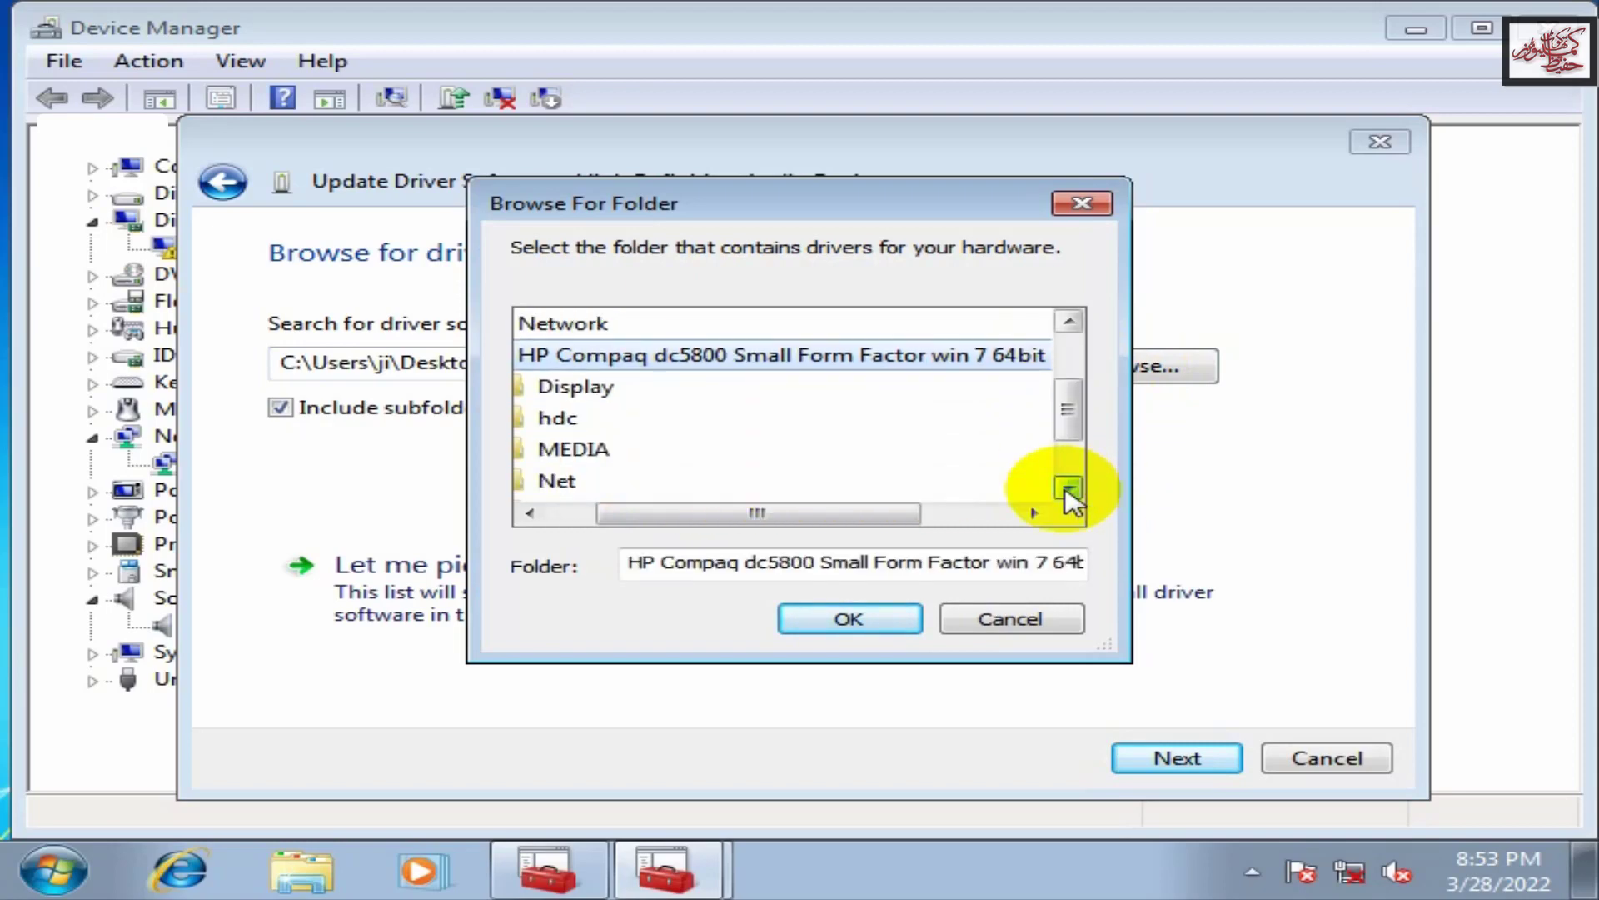
pyautogui.moveTo(806, 512); pyautogui.dragTo(723, 526)
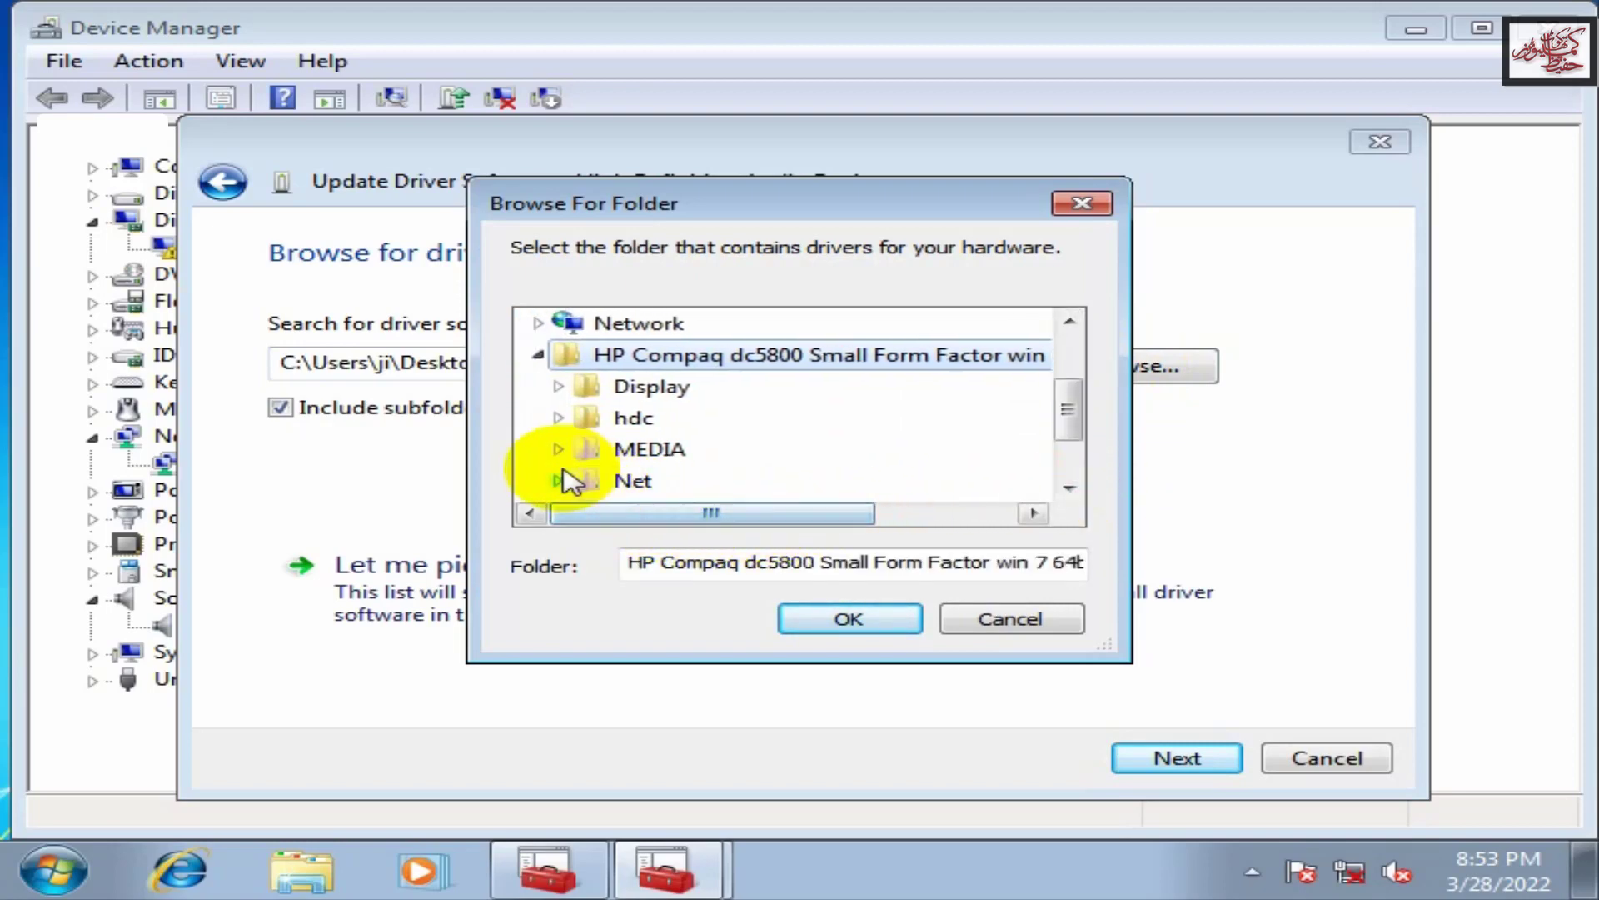
pyautogui.click(558, 449)
pyautogui.click(678, 483)
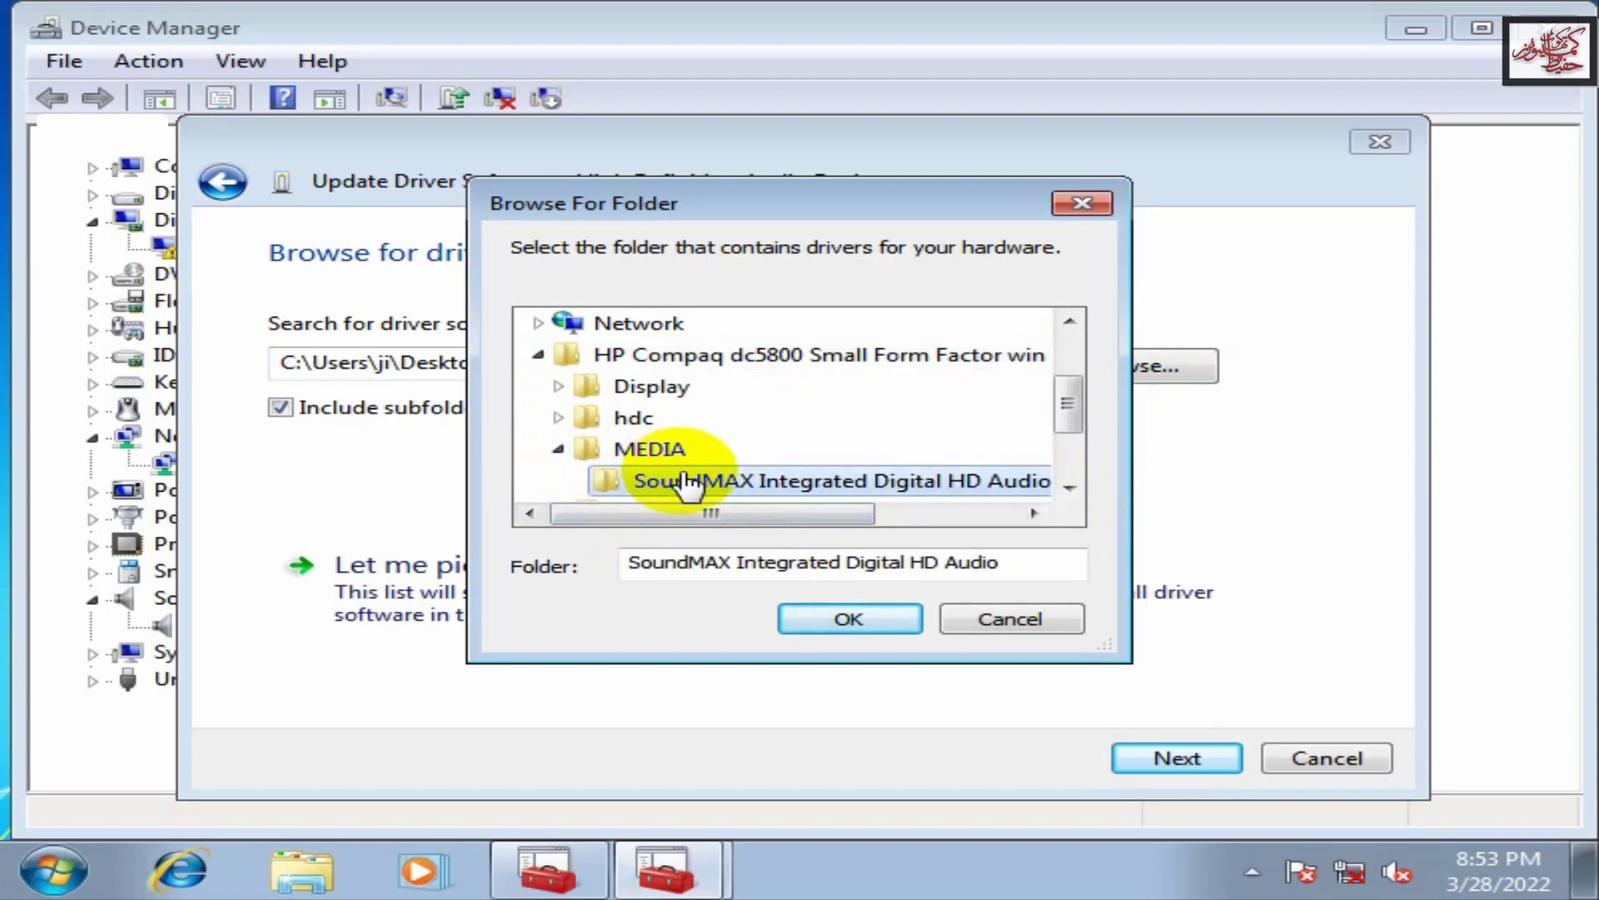
pyautogui.moveTo(814, 511)
pyautogui.mouseDown()
pyautogui.moveTo(855, 524)
pyautogui.moveTo(832, 527)
pyautogui.mouseUp()
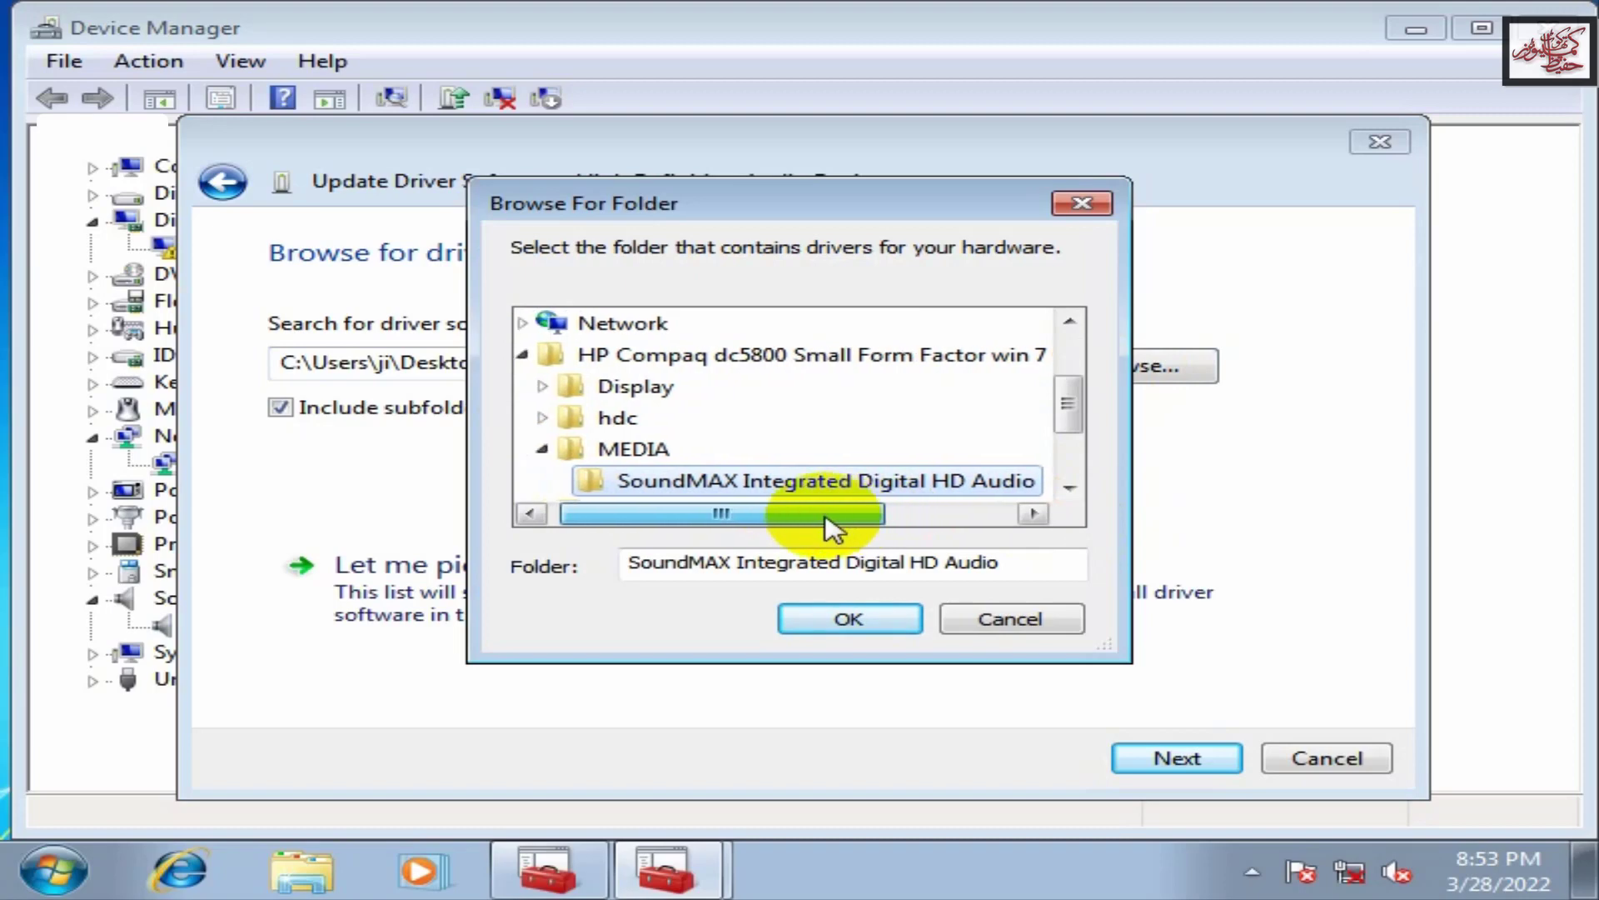
pyautogui.click(867, 616)
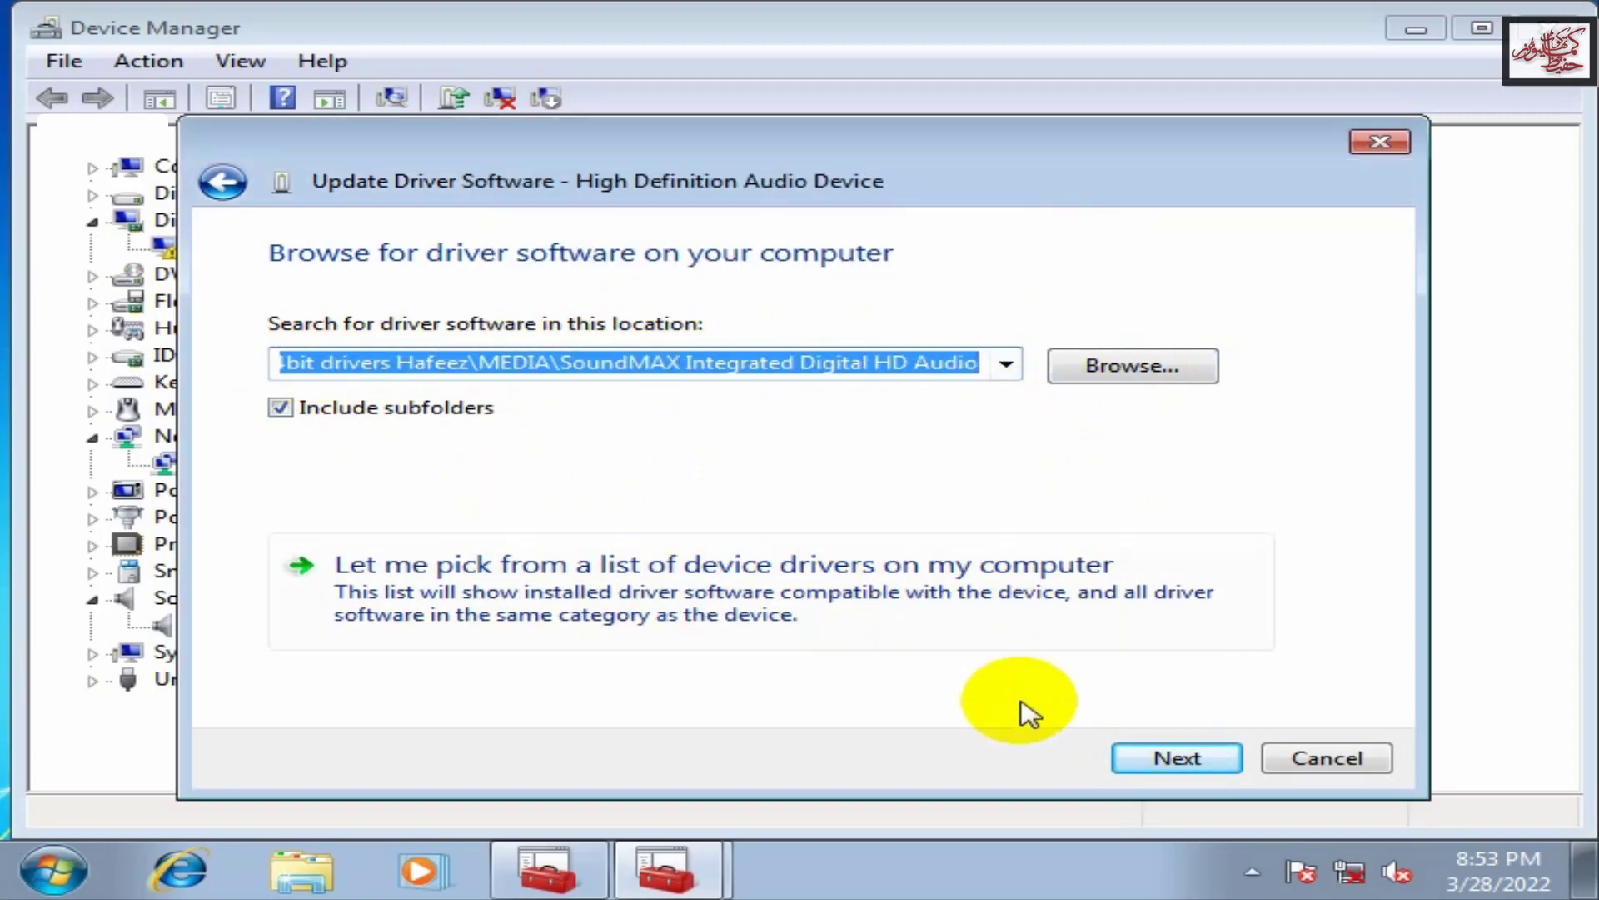
pyautogui.click(1180, 758)
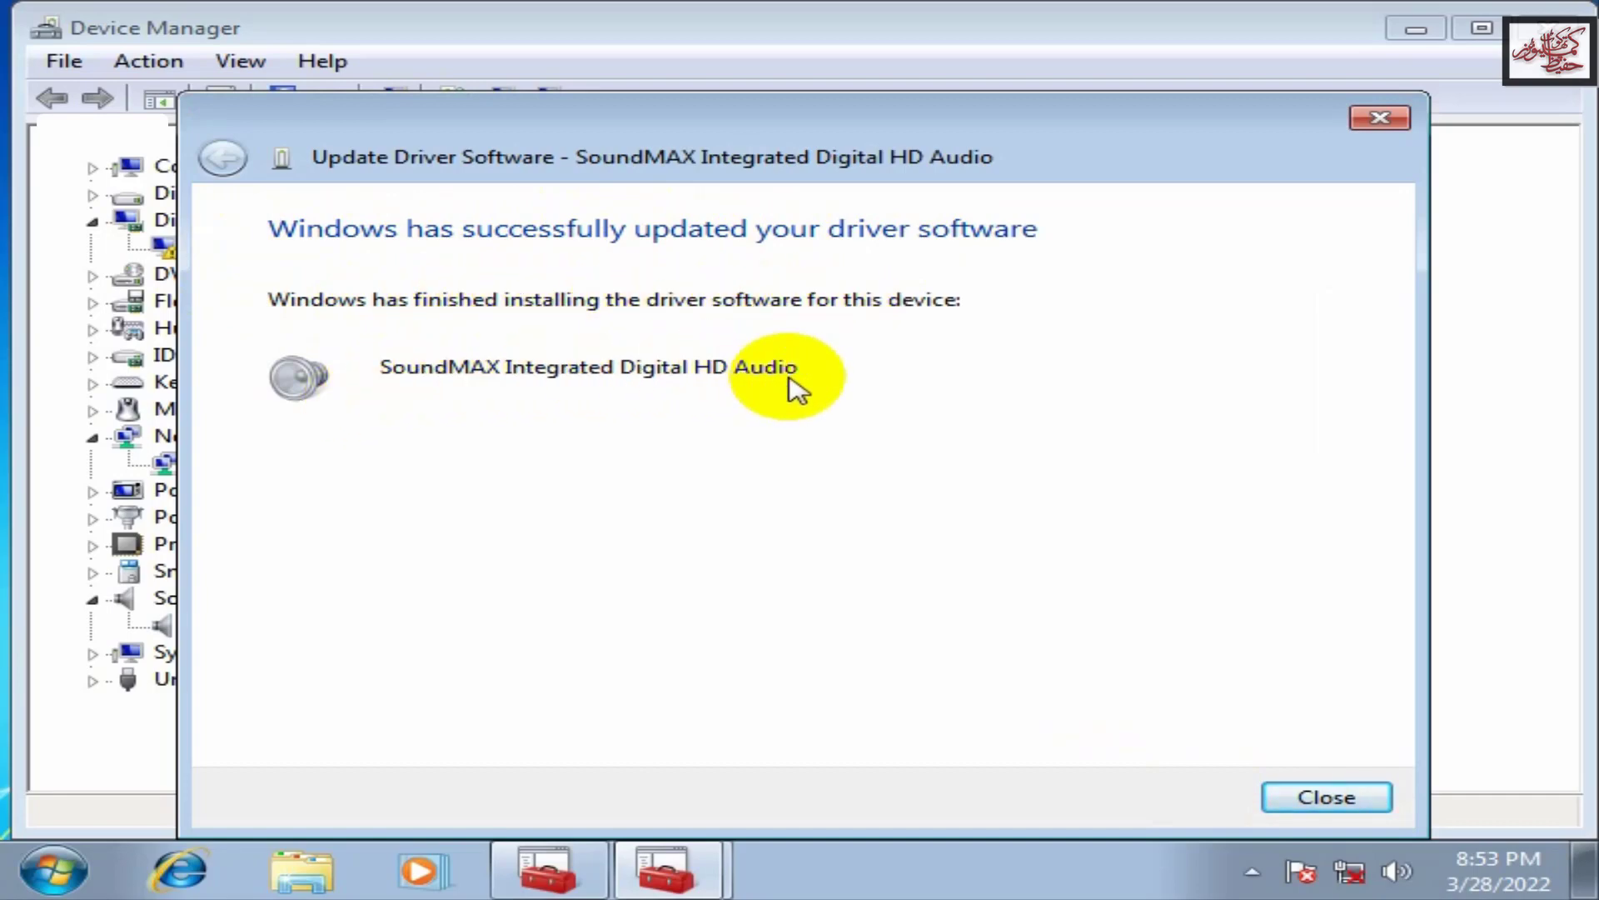
pyautogui.click(1300, 798)
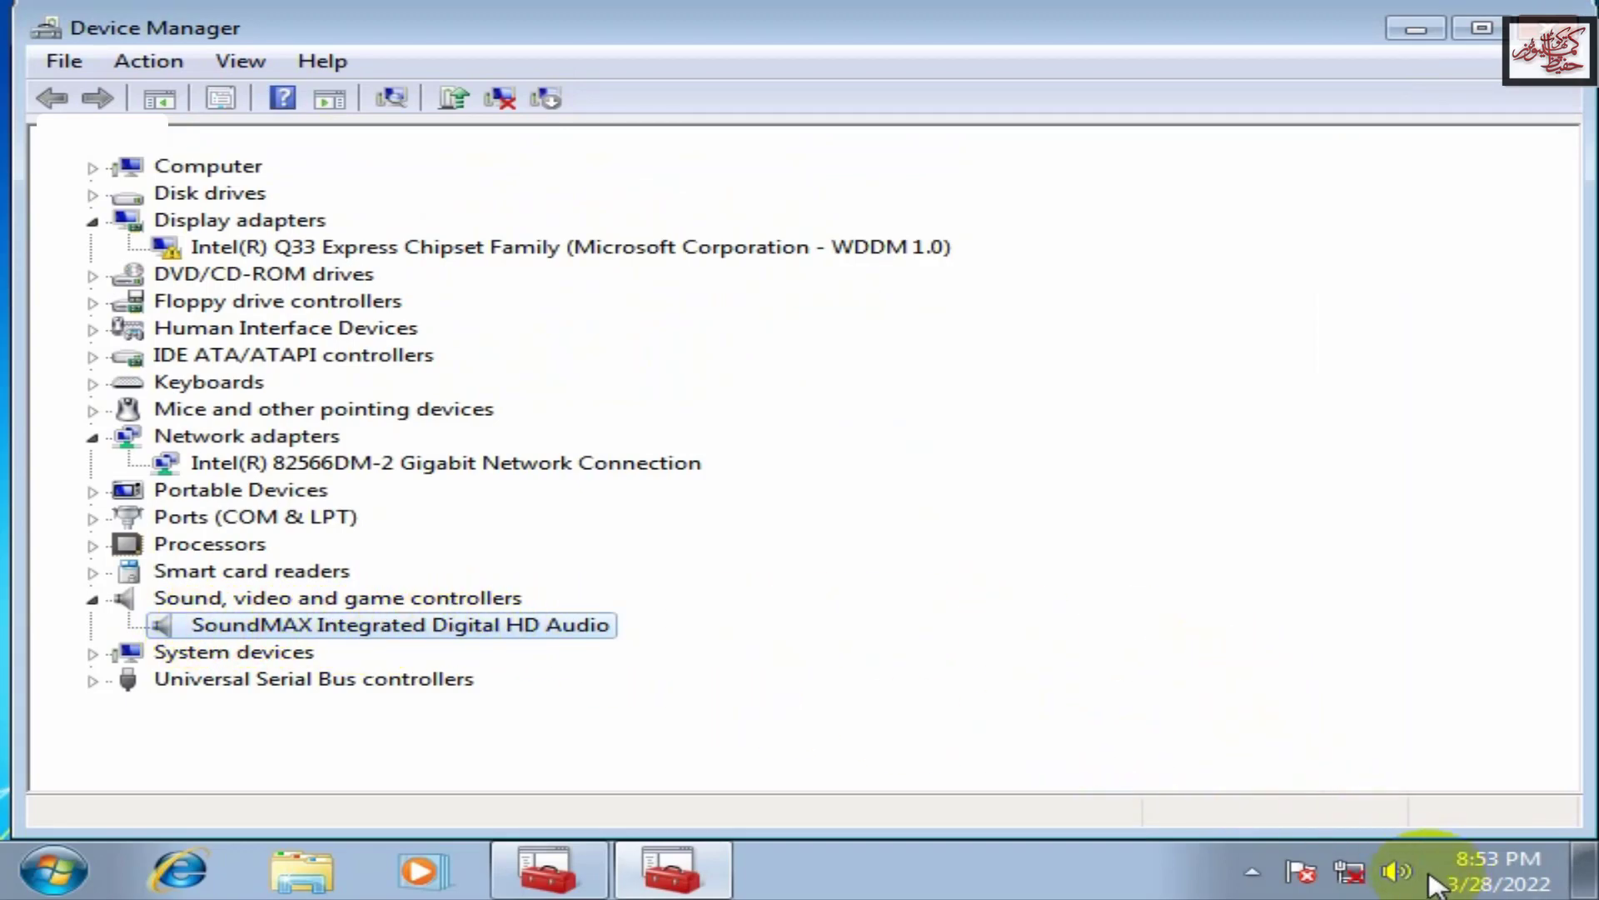
# Step: Test the speaker volume control and raise the system volume to its maximum
pyautogui.click(1400, 873)
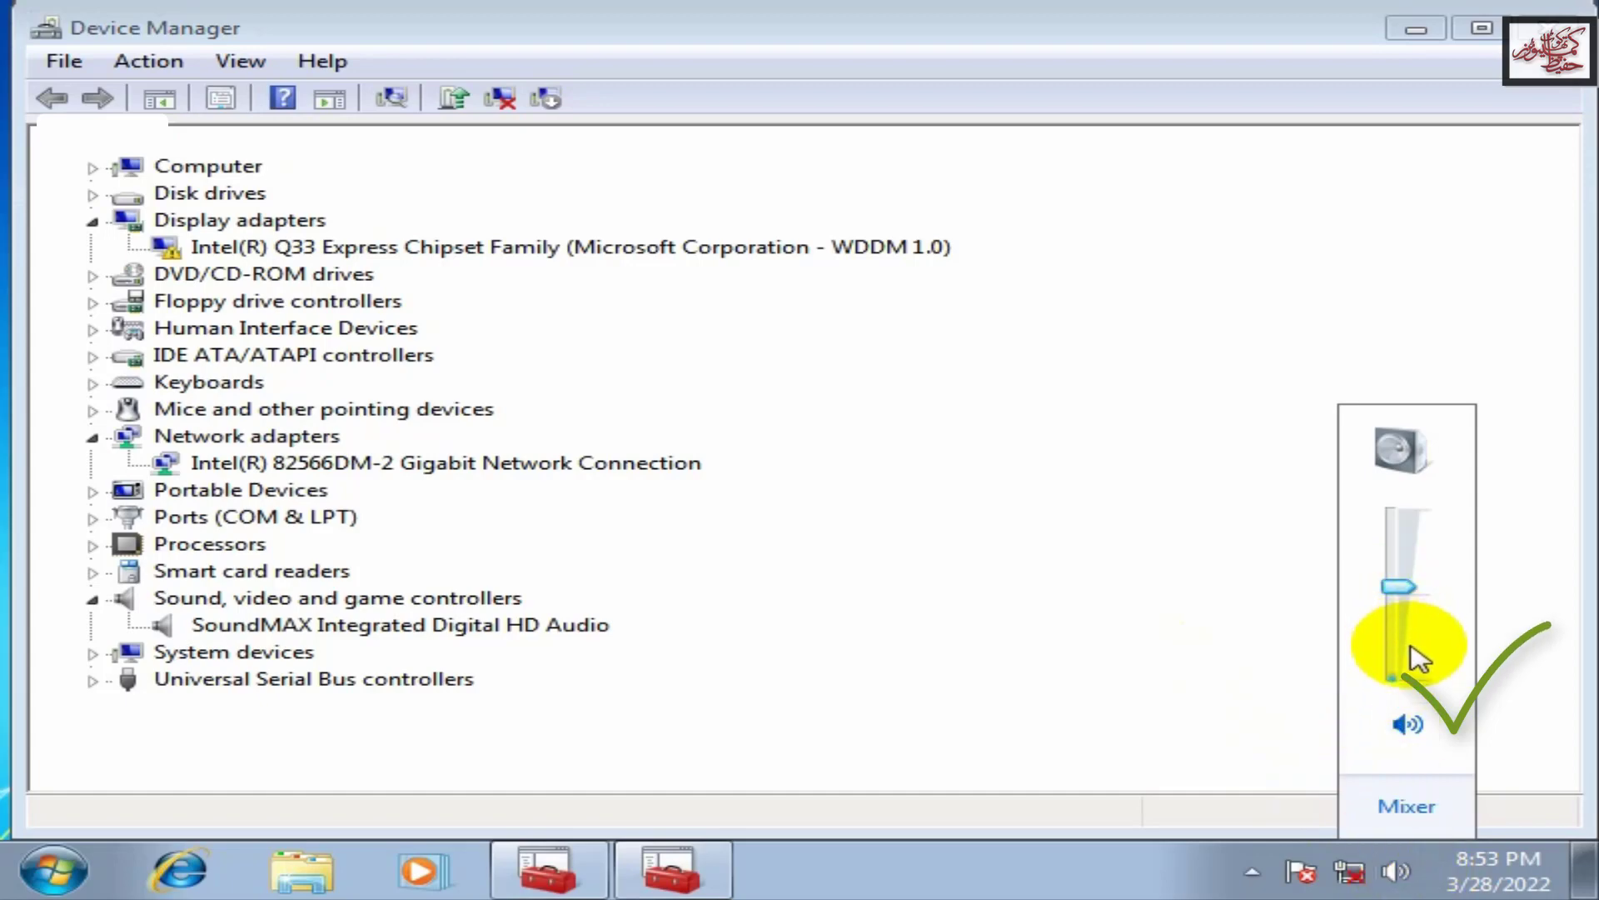
pyautogui.moveTo(1416, 598)
pyautogui.mouseDown()
pyautogui.moveTo(1412, 536)
pyautogui.moveTo(1399, 624)
pyautogui.mouseUp()
pyautogui.click(1403, 546)
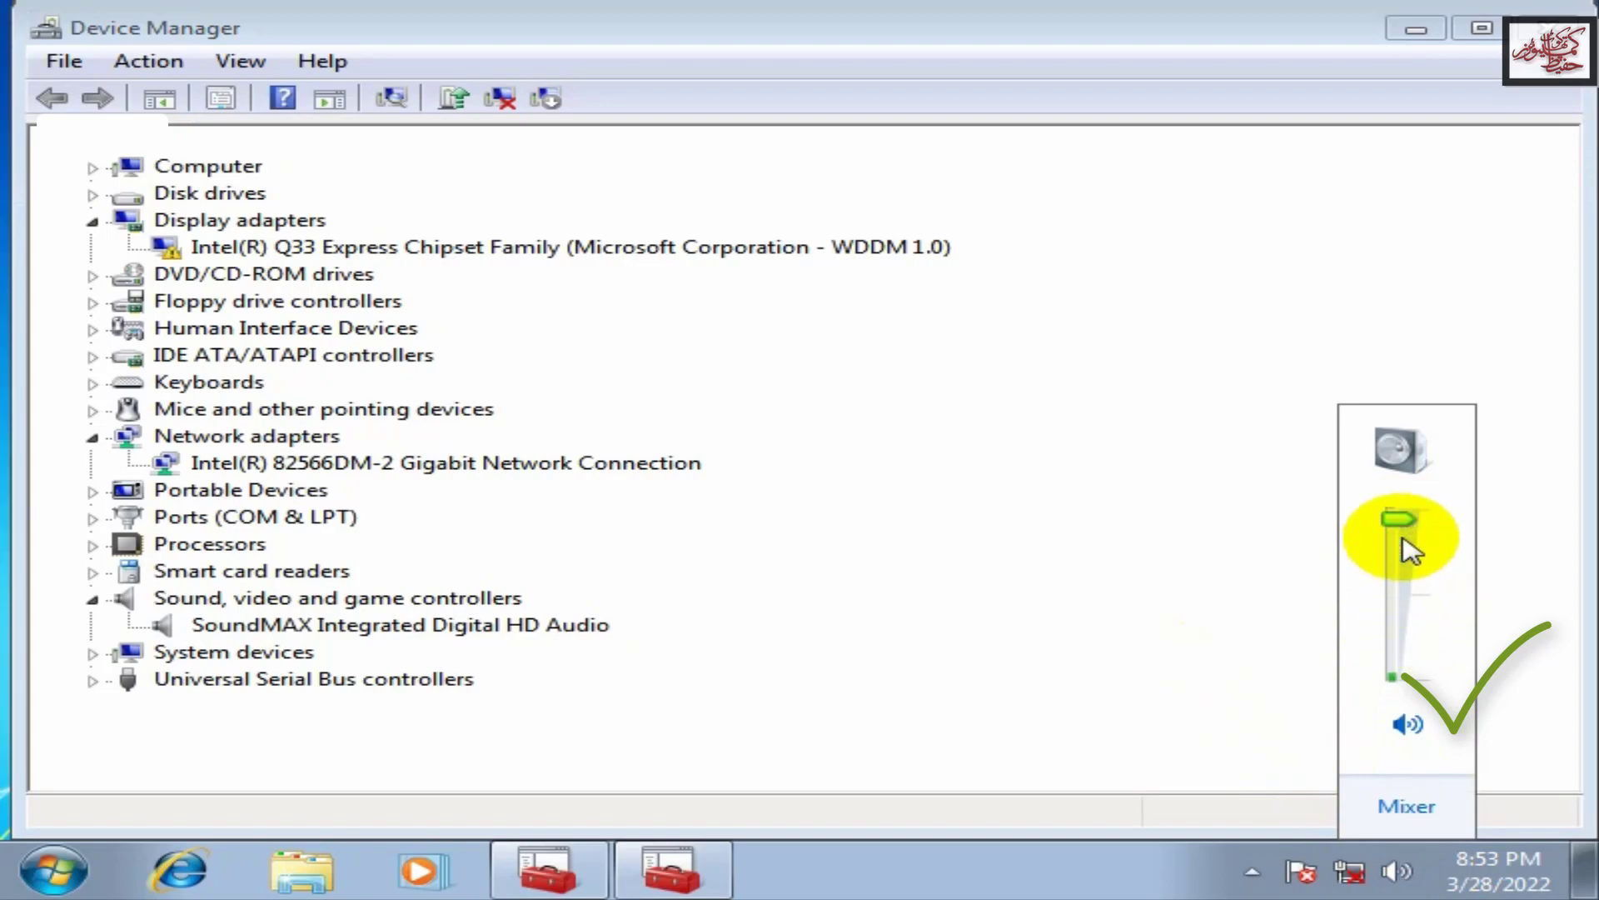
pyautogui.moveTo(1403, 583); pyautogui.dragTo(1388, 521)
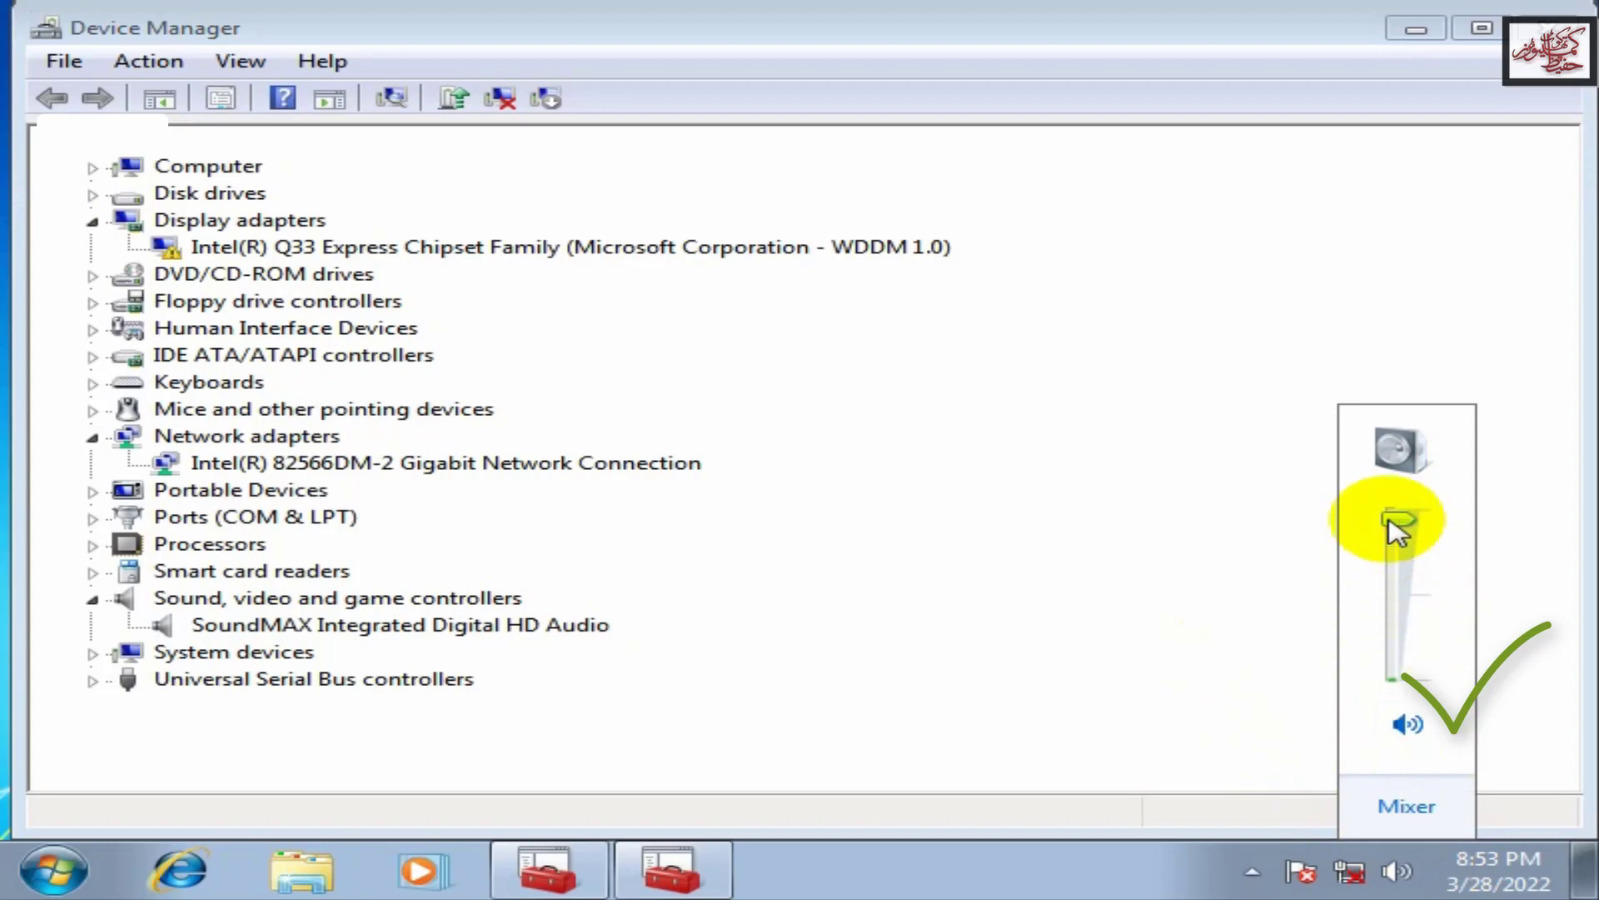
pyautogui.click(771, 360)
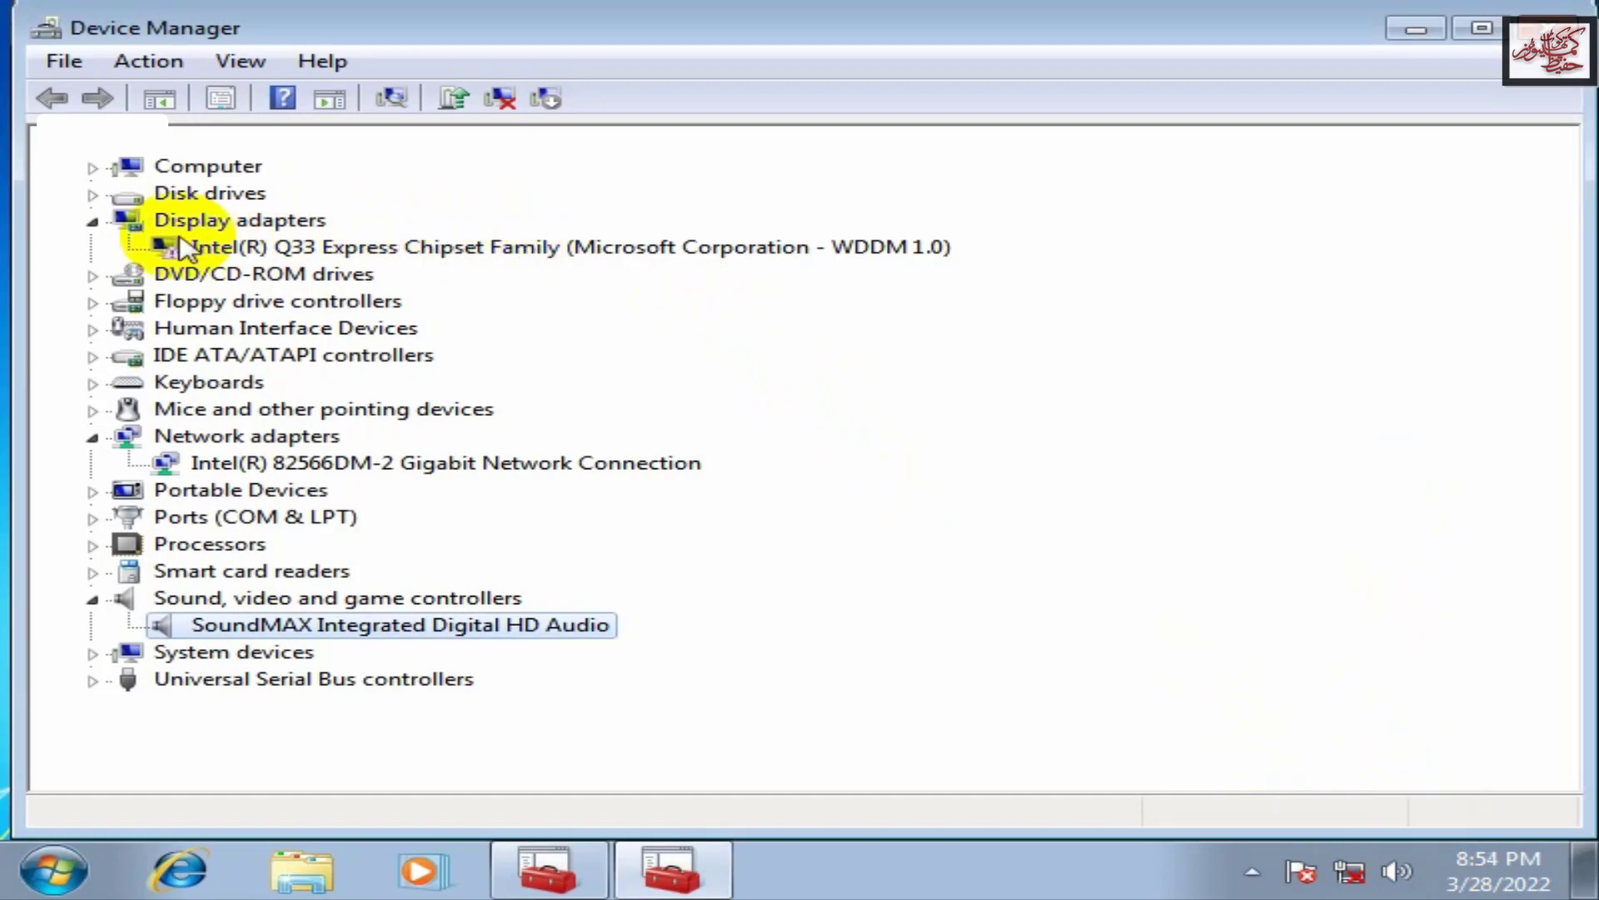
# Step: Start updating the driver of the Intel(R) Q33 Express Chipset Family display adapter by browsing the computer for driver software
pyautogui.rightClick(375, 250)
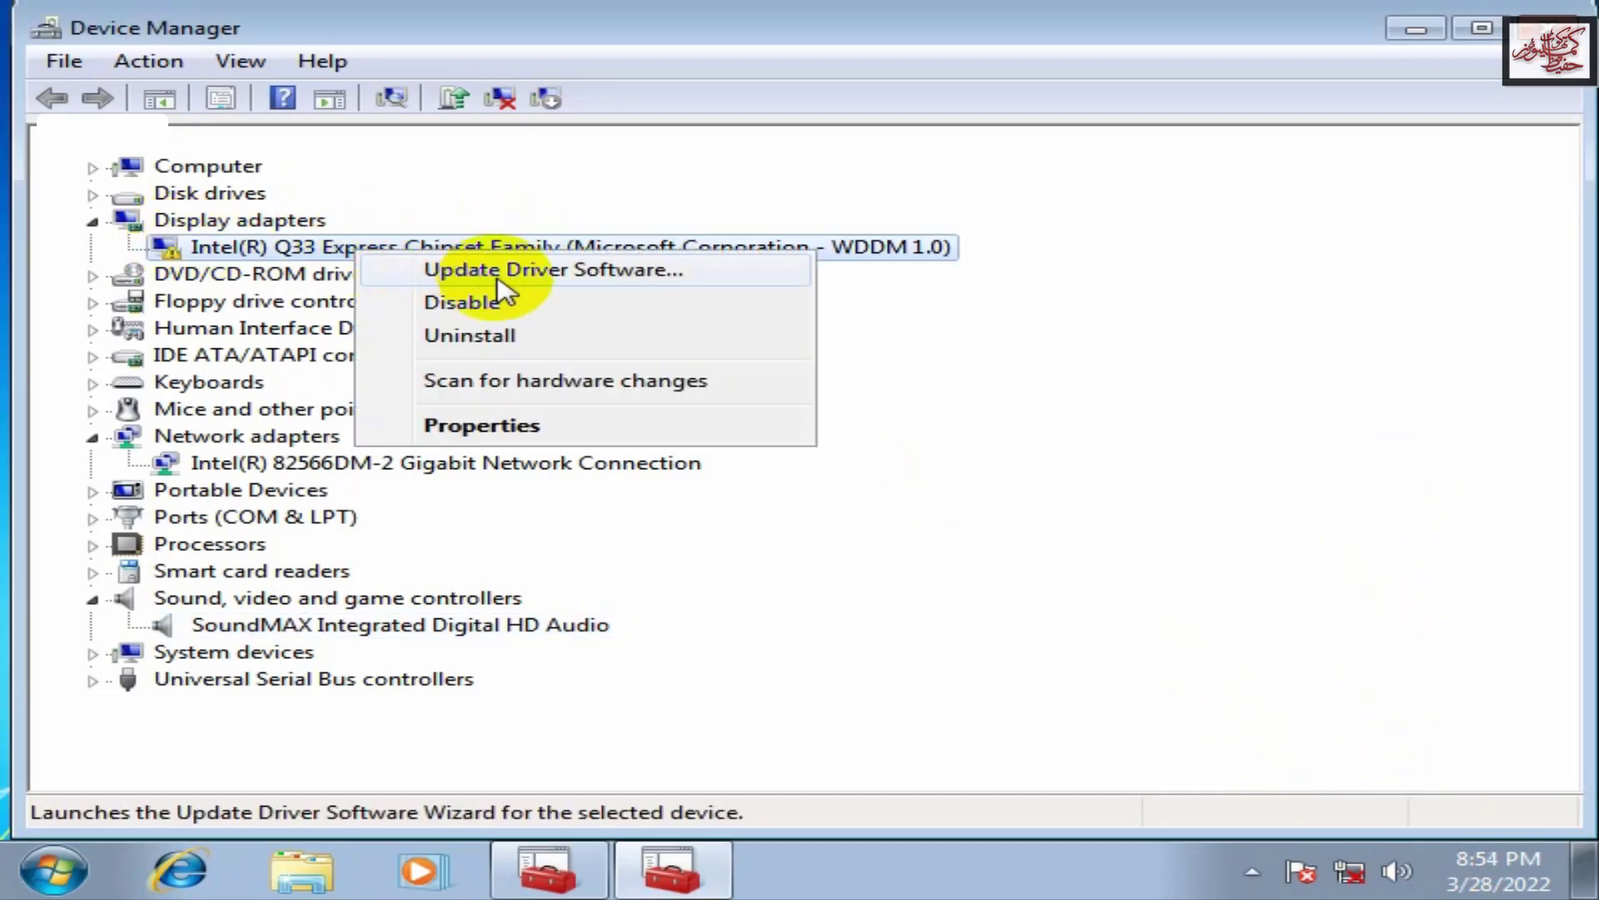
pyautogui.click(500, 279)
pyautogui.click(625, 528)
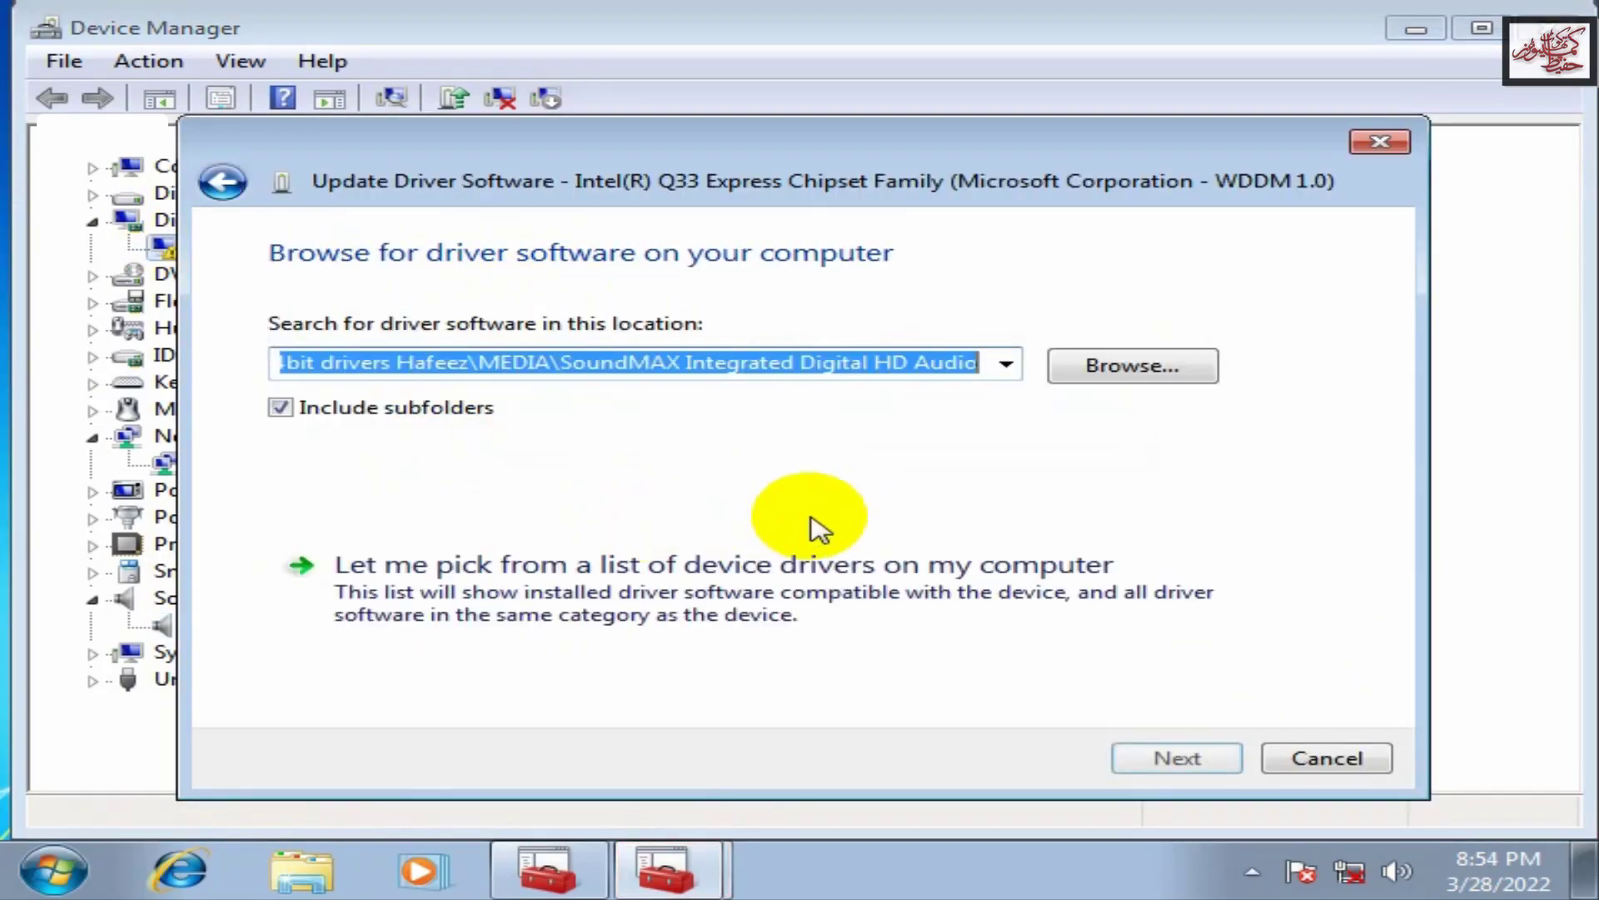
# Step: Set the driver search location to the Intel(R) Q33 Express Chipset Family folder under Display in the dc5800 drivers folder
pyautogui.click(1200, 371)
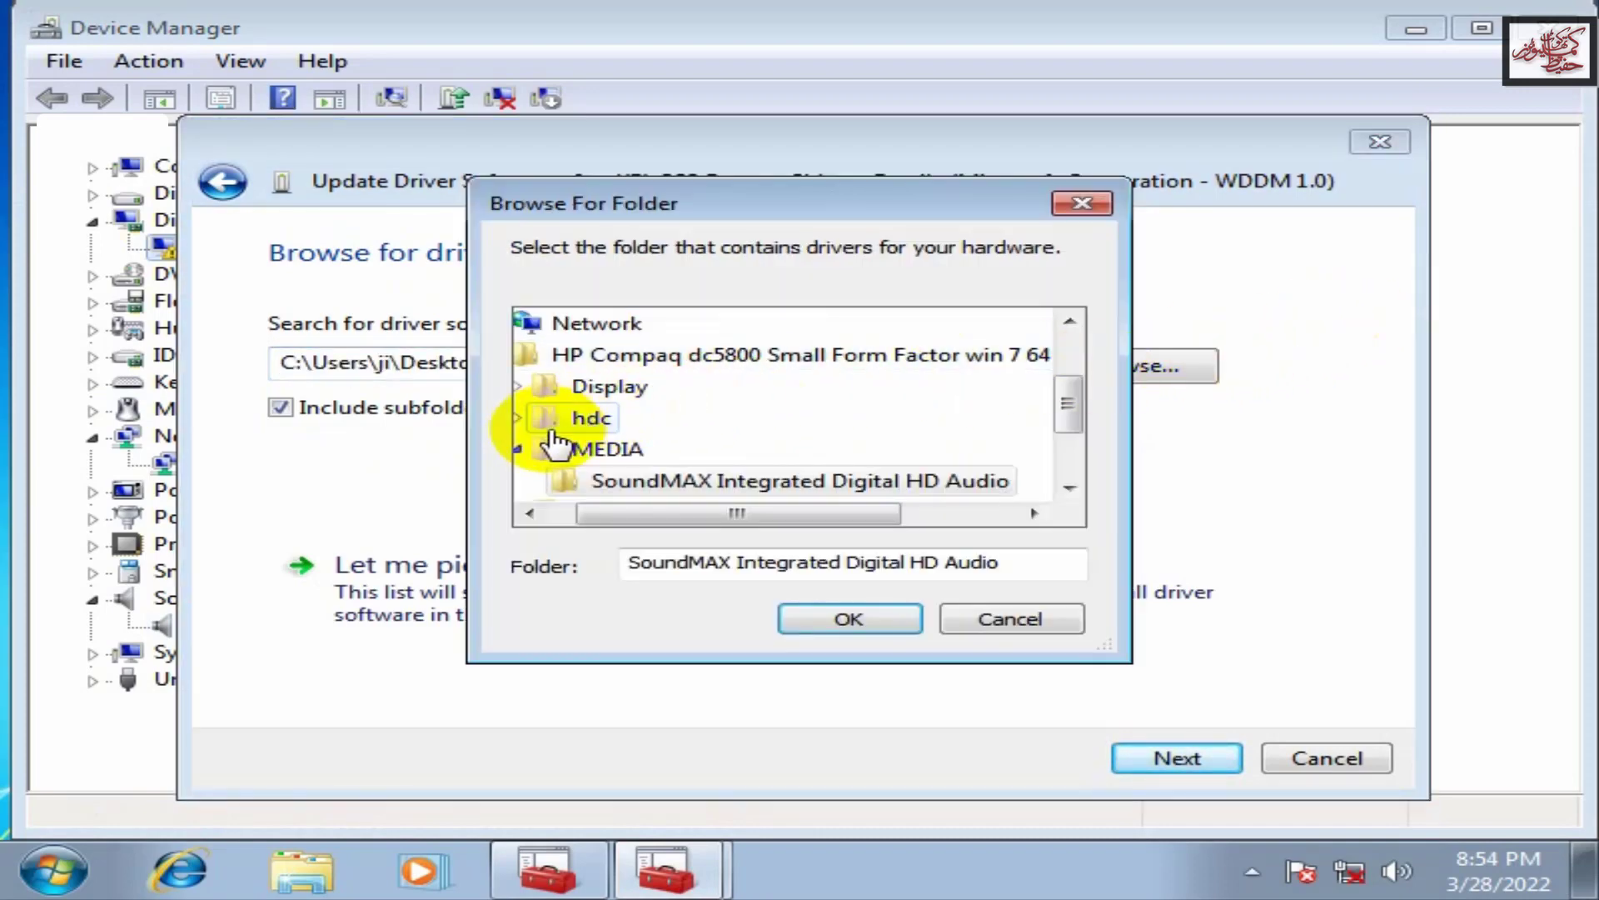
pyautogui.click(588, 388)
pyautogui.scroll(1, 582, 399)
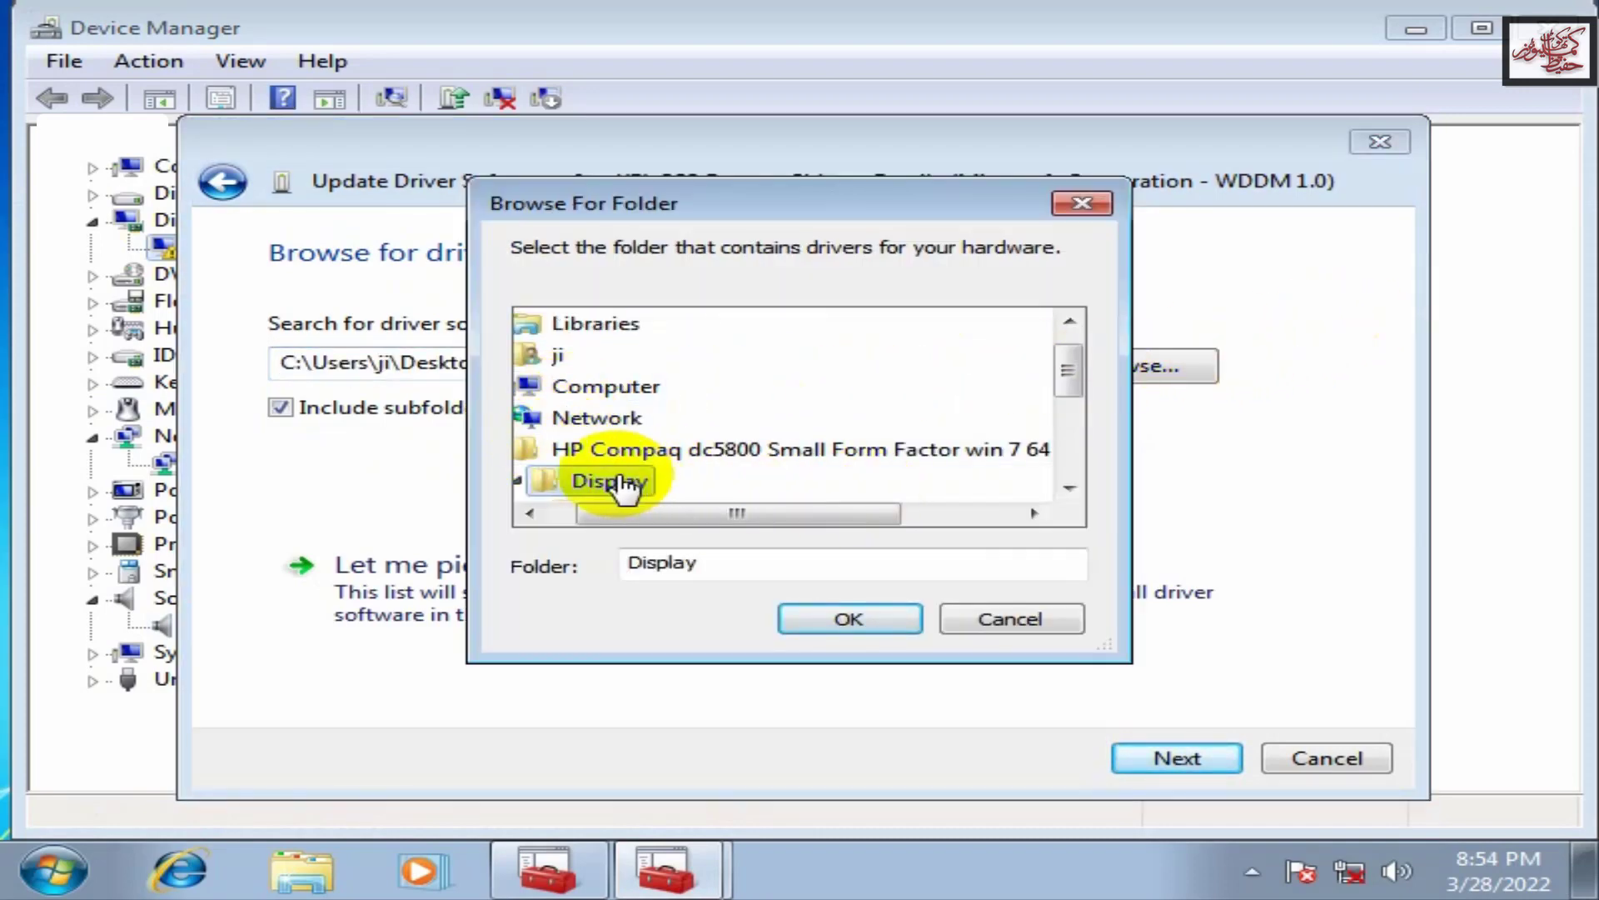
pyautogui.click(1069, 489)
pyautogui.click(1070, 489)
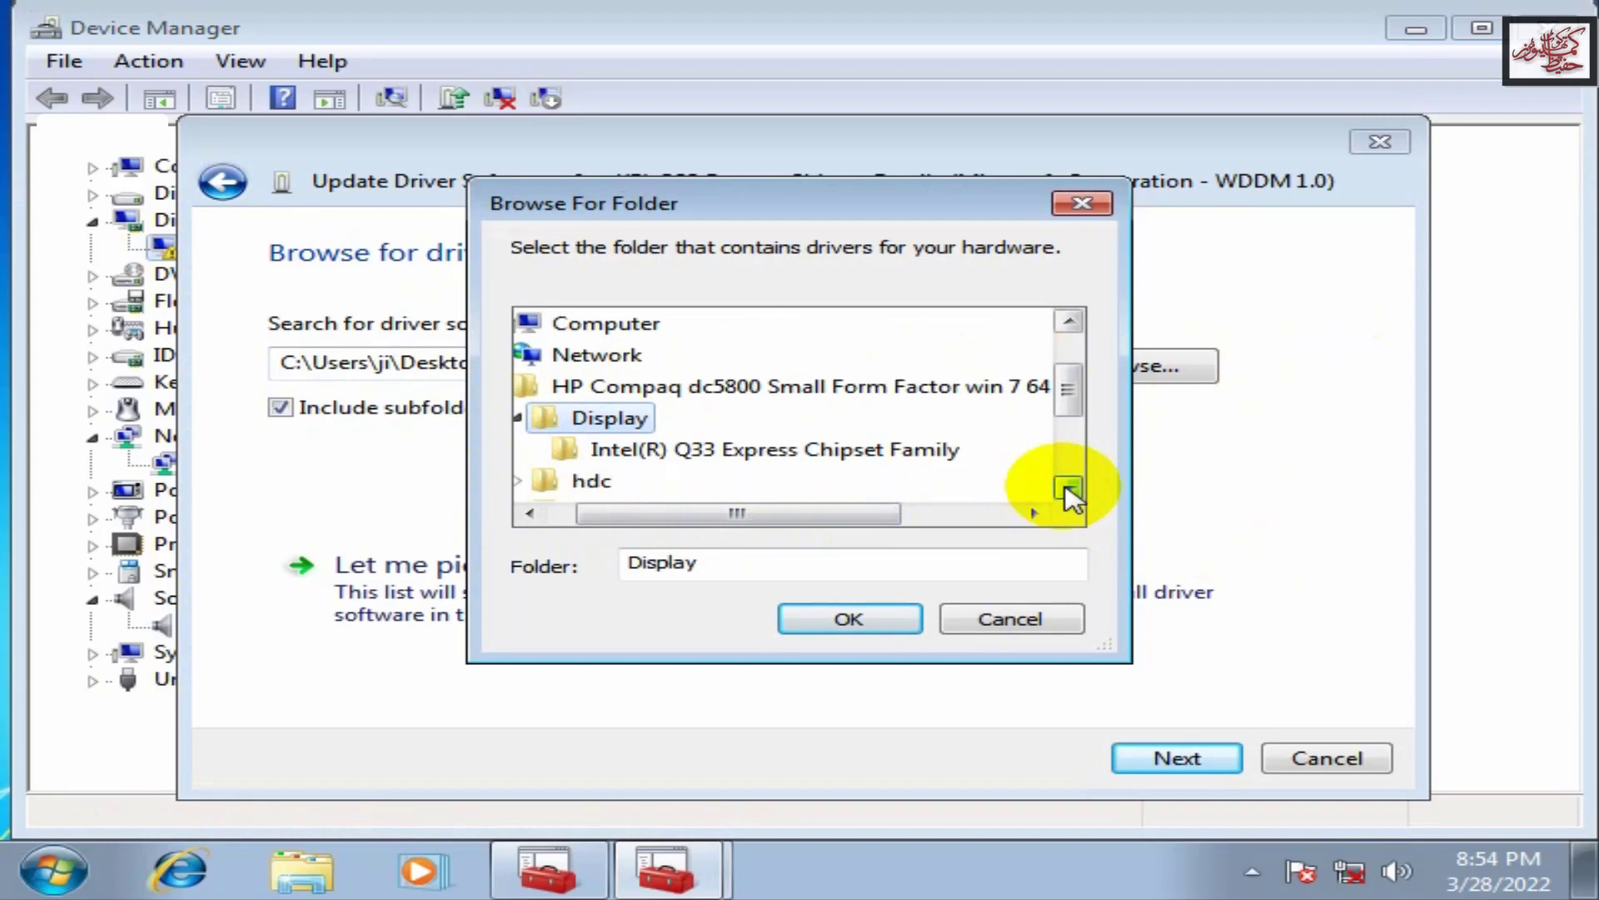
pyautogui.click(761, 454)
pyautogui.click(883, 621)
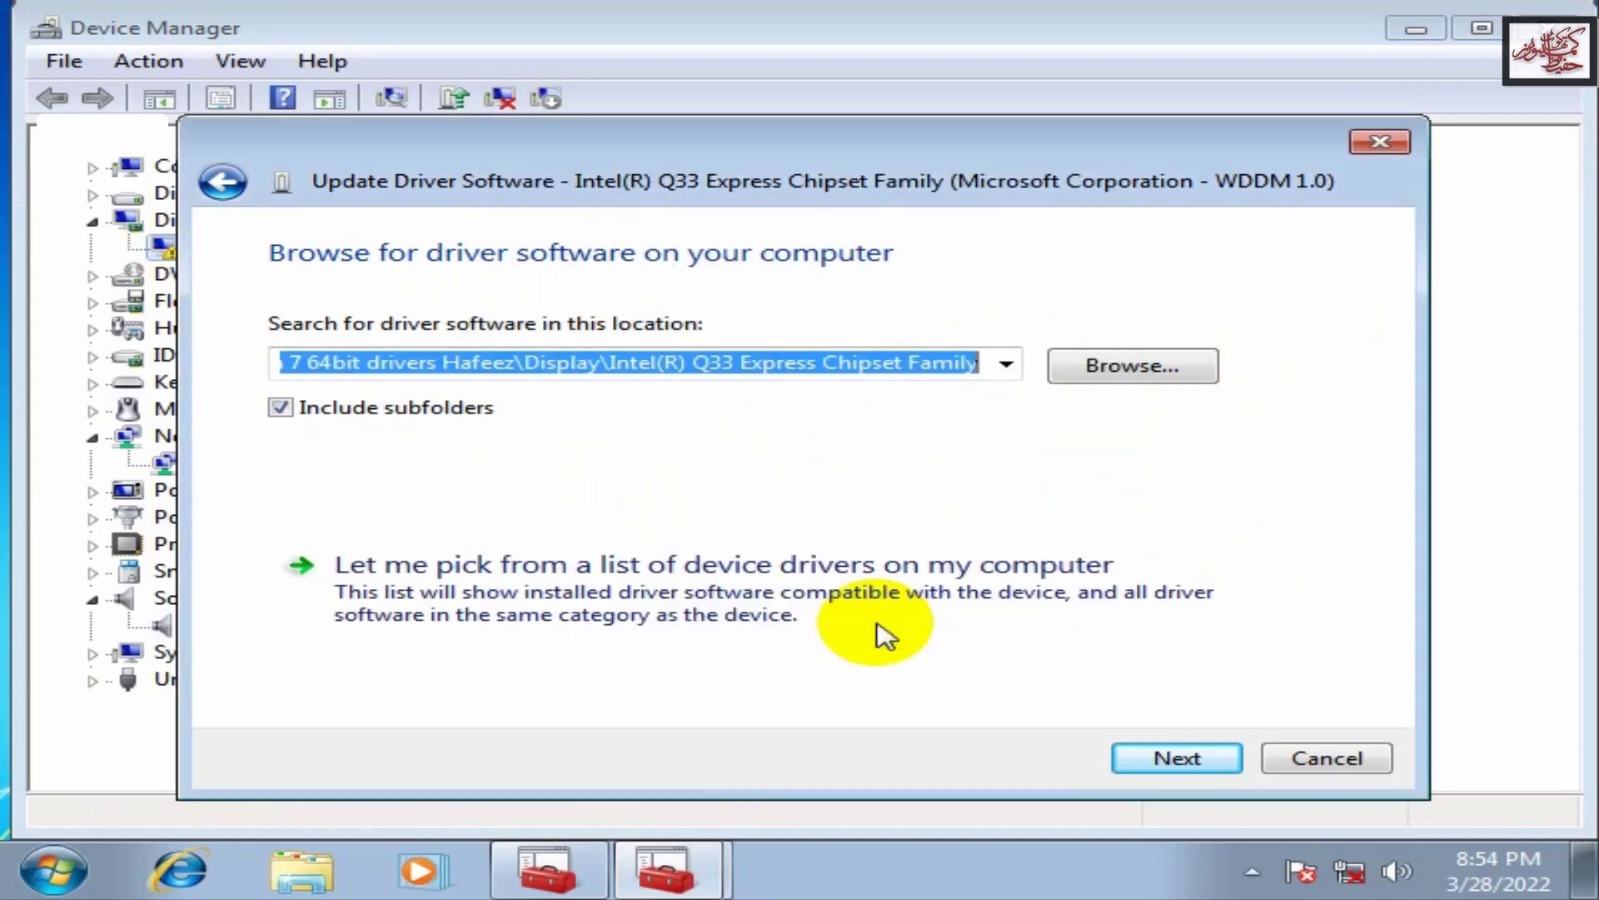
# Step: Install the Intel(R) Q33 Express Chipset Family display driver, decline the immediate restart, and close Device Manager
pyautogui.click(1183, 762)
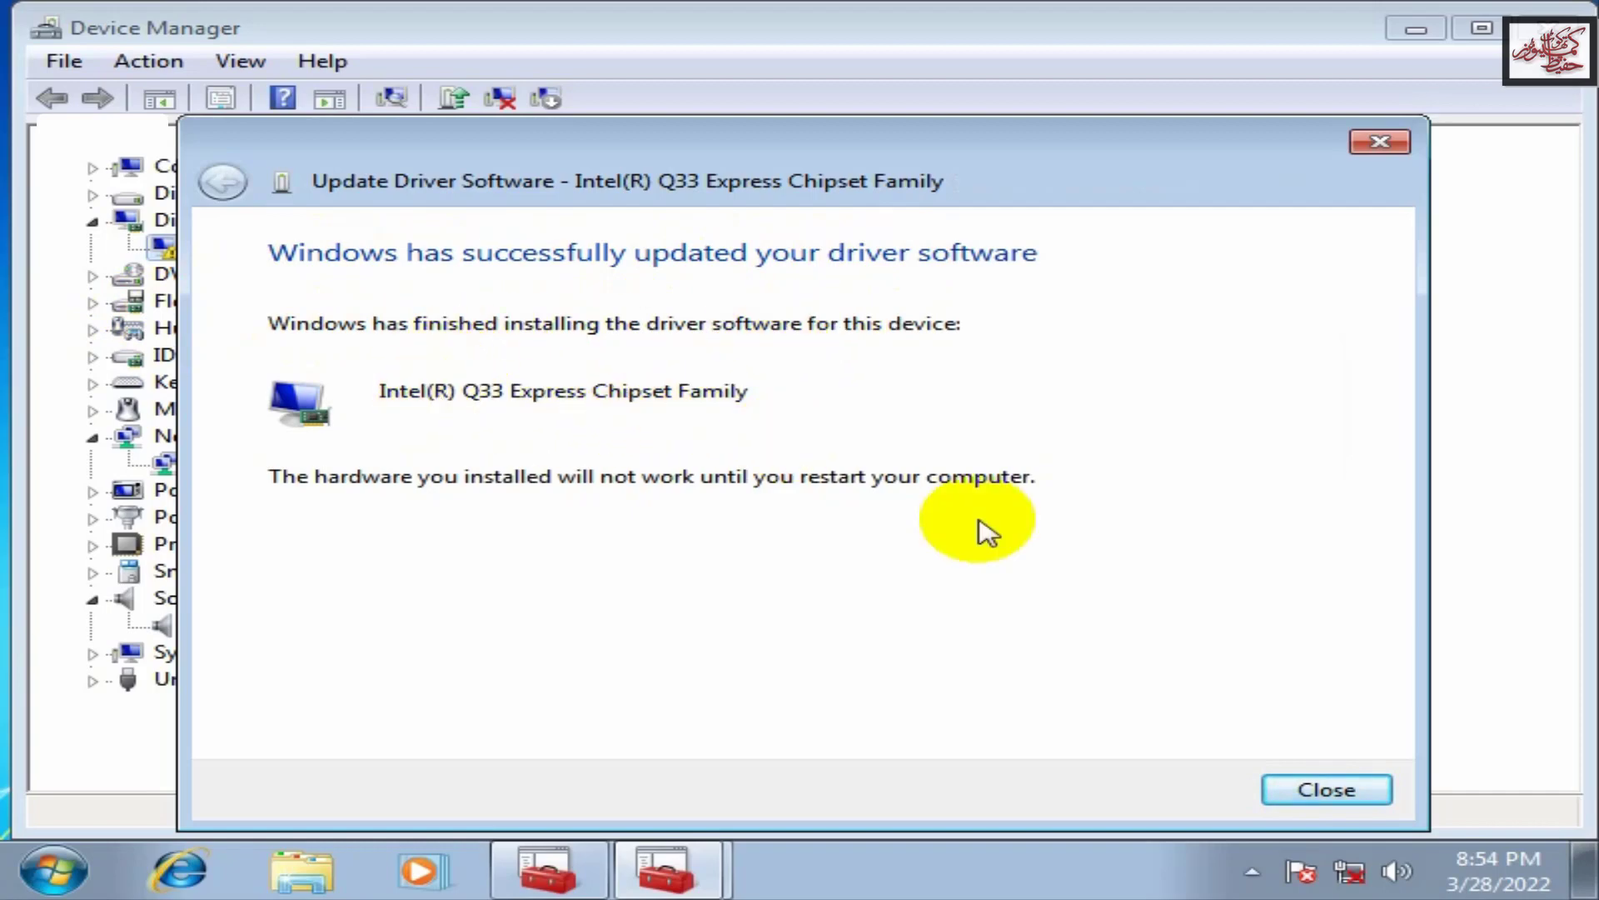
pyautogui.click(1367, 789)
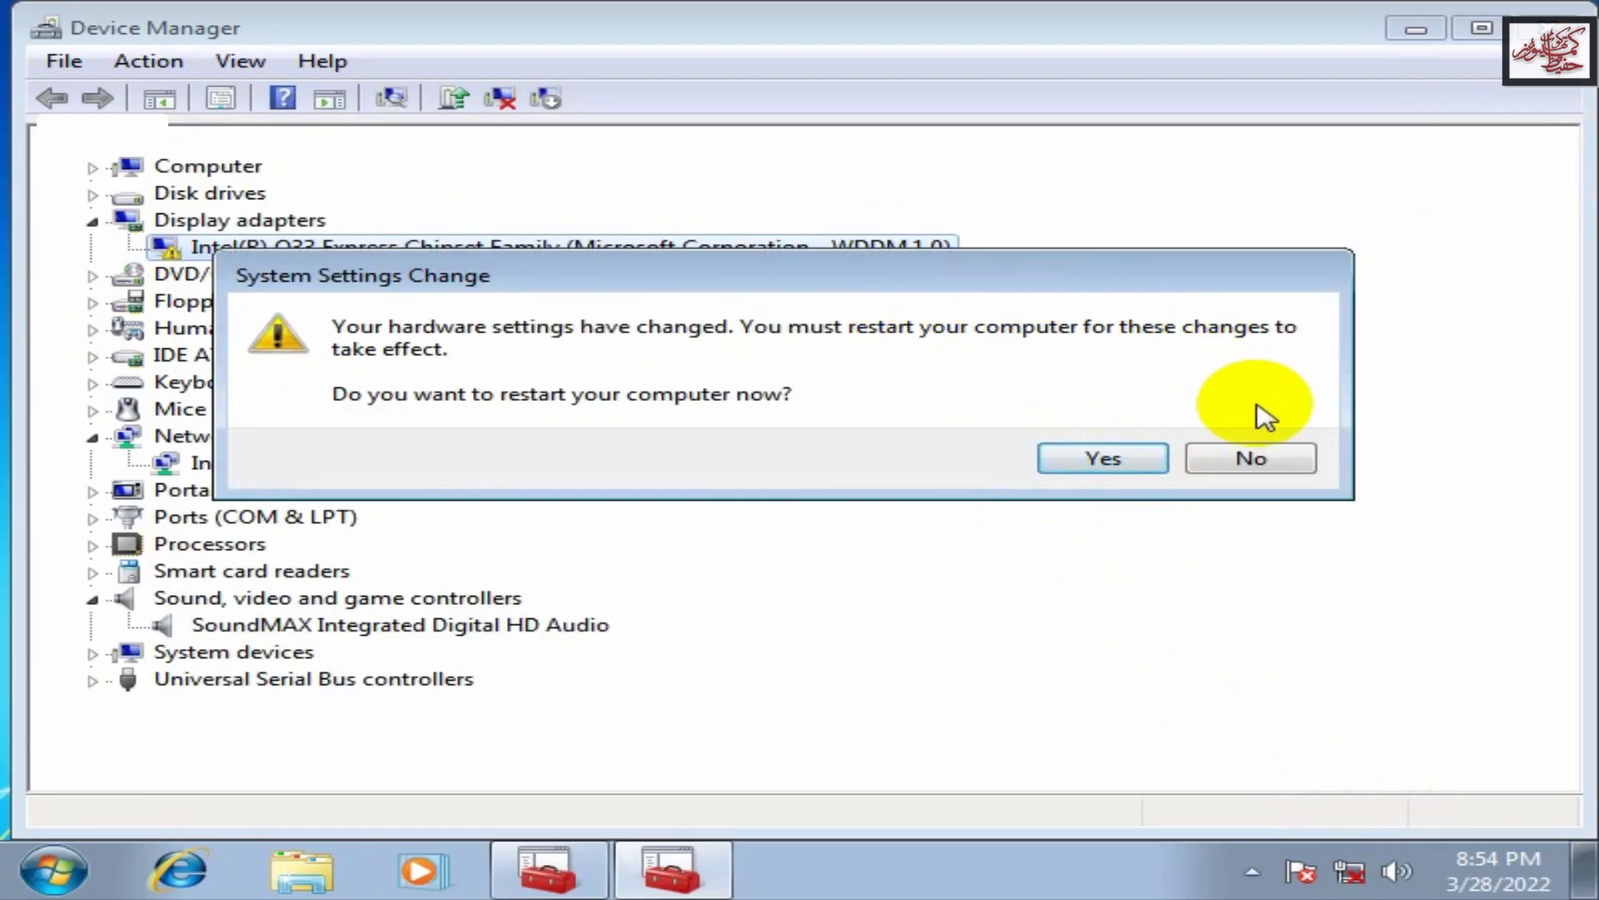
pyautogui.click(1260, 460)
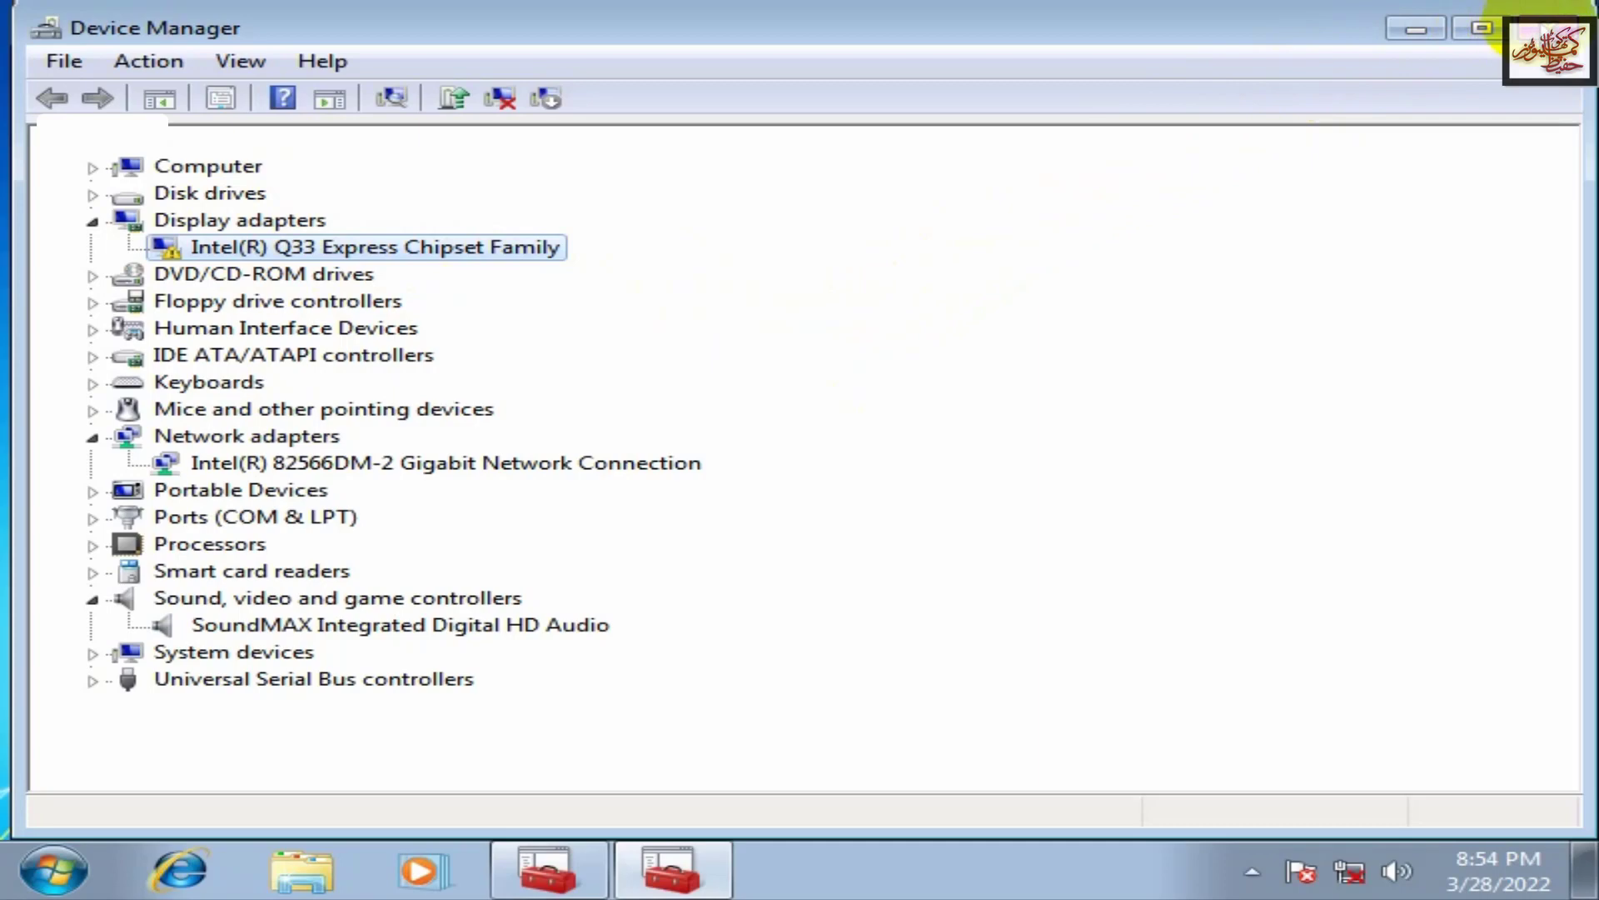
pyautogui.click(1551, 25)
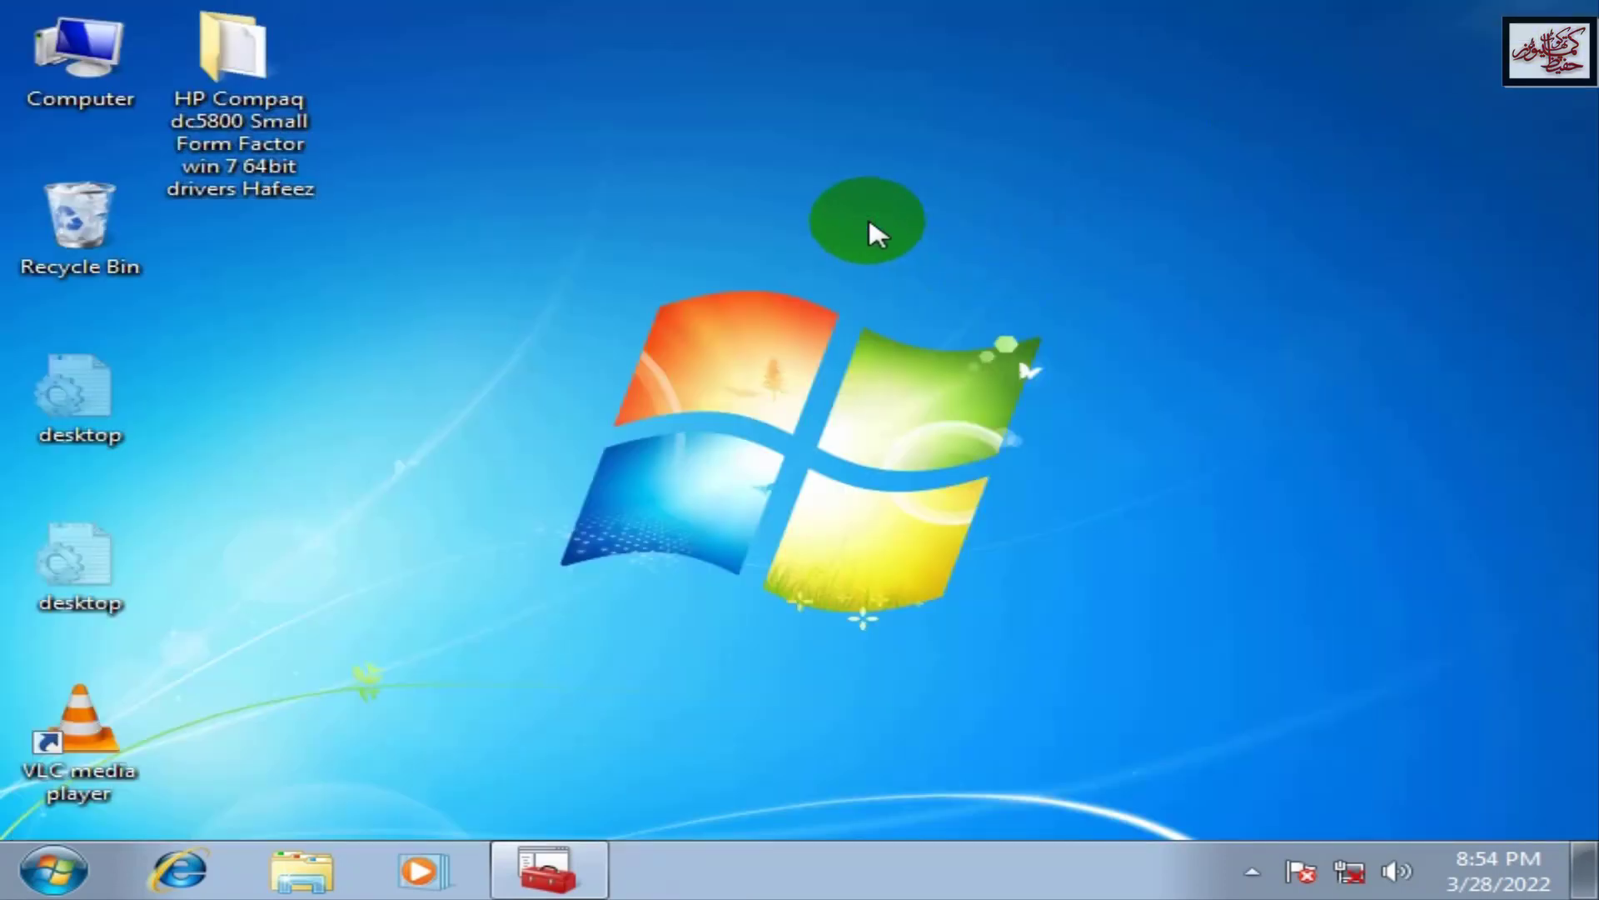
# Step: Set the desktop screen resolution to 1024 × 768 and keep the new display settings
pyautogui.rightClick(868, 217)
pyautogui.click(1042, 511)
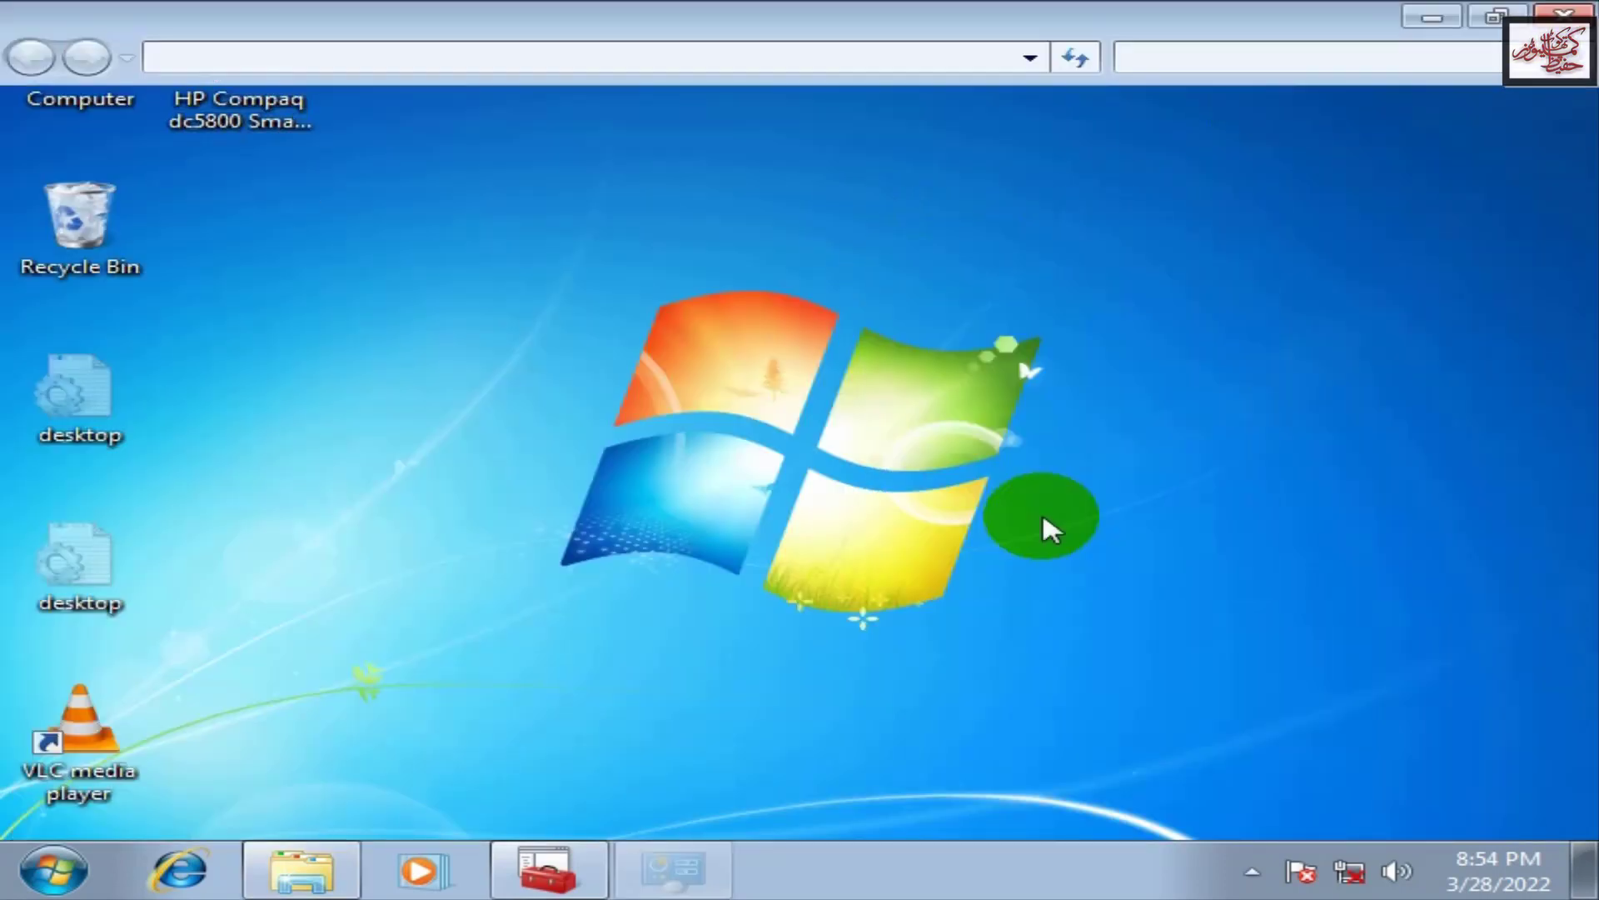
pyautogui.click(561, 436)
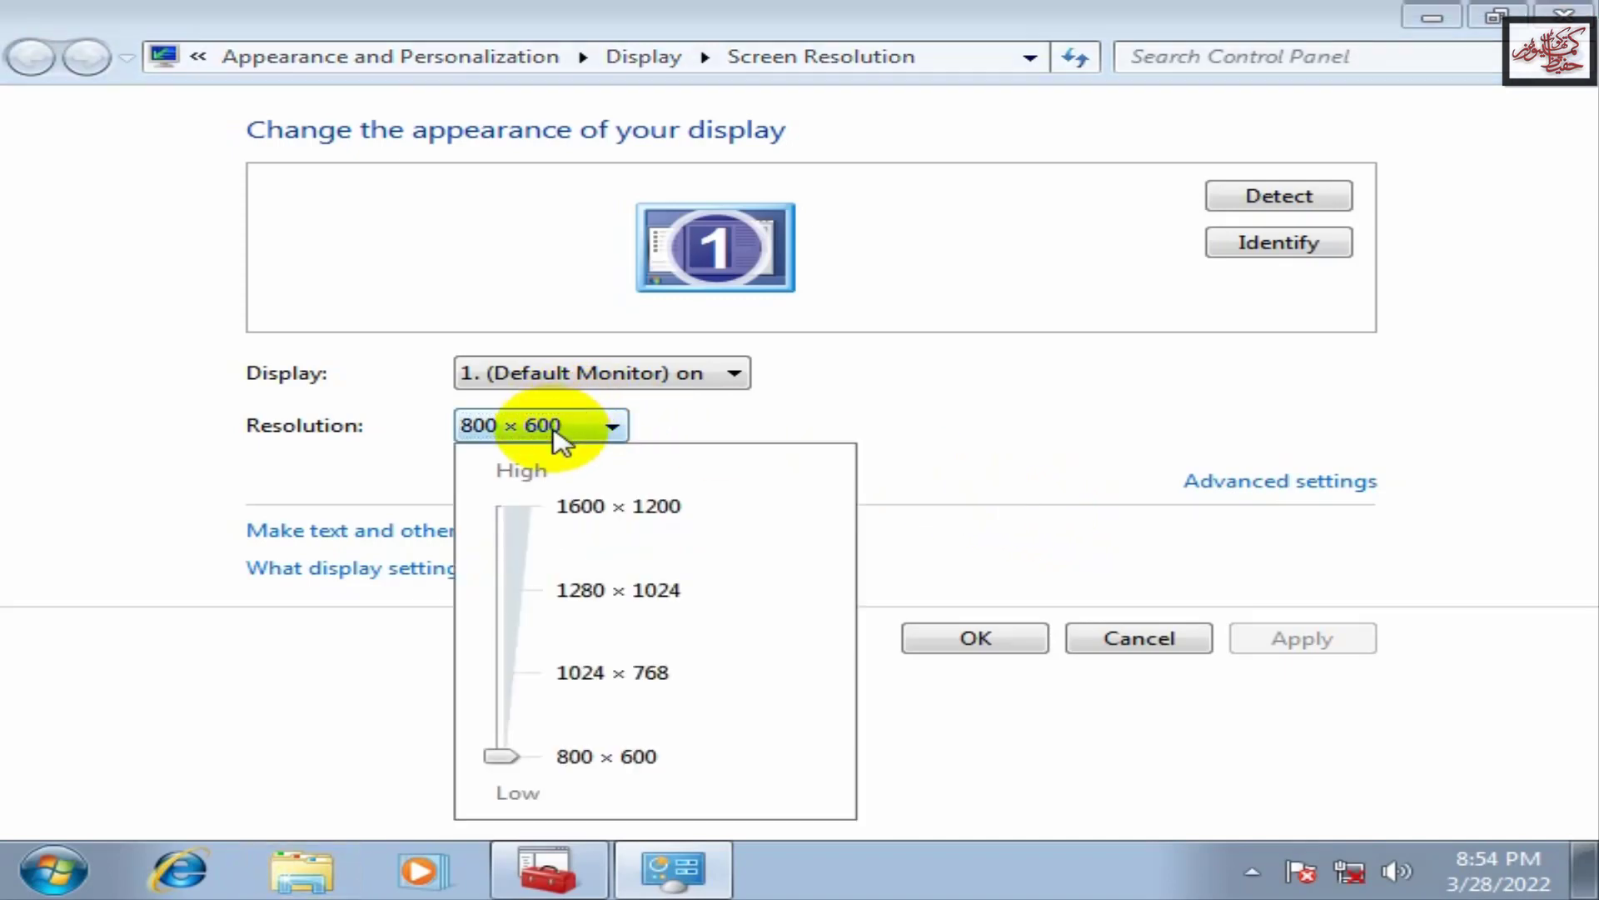
pyautogui.click(516, 684)
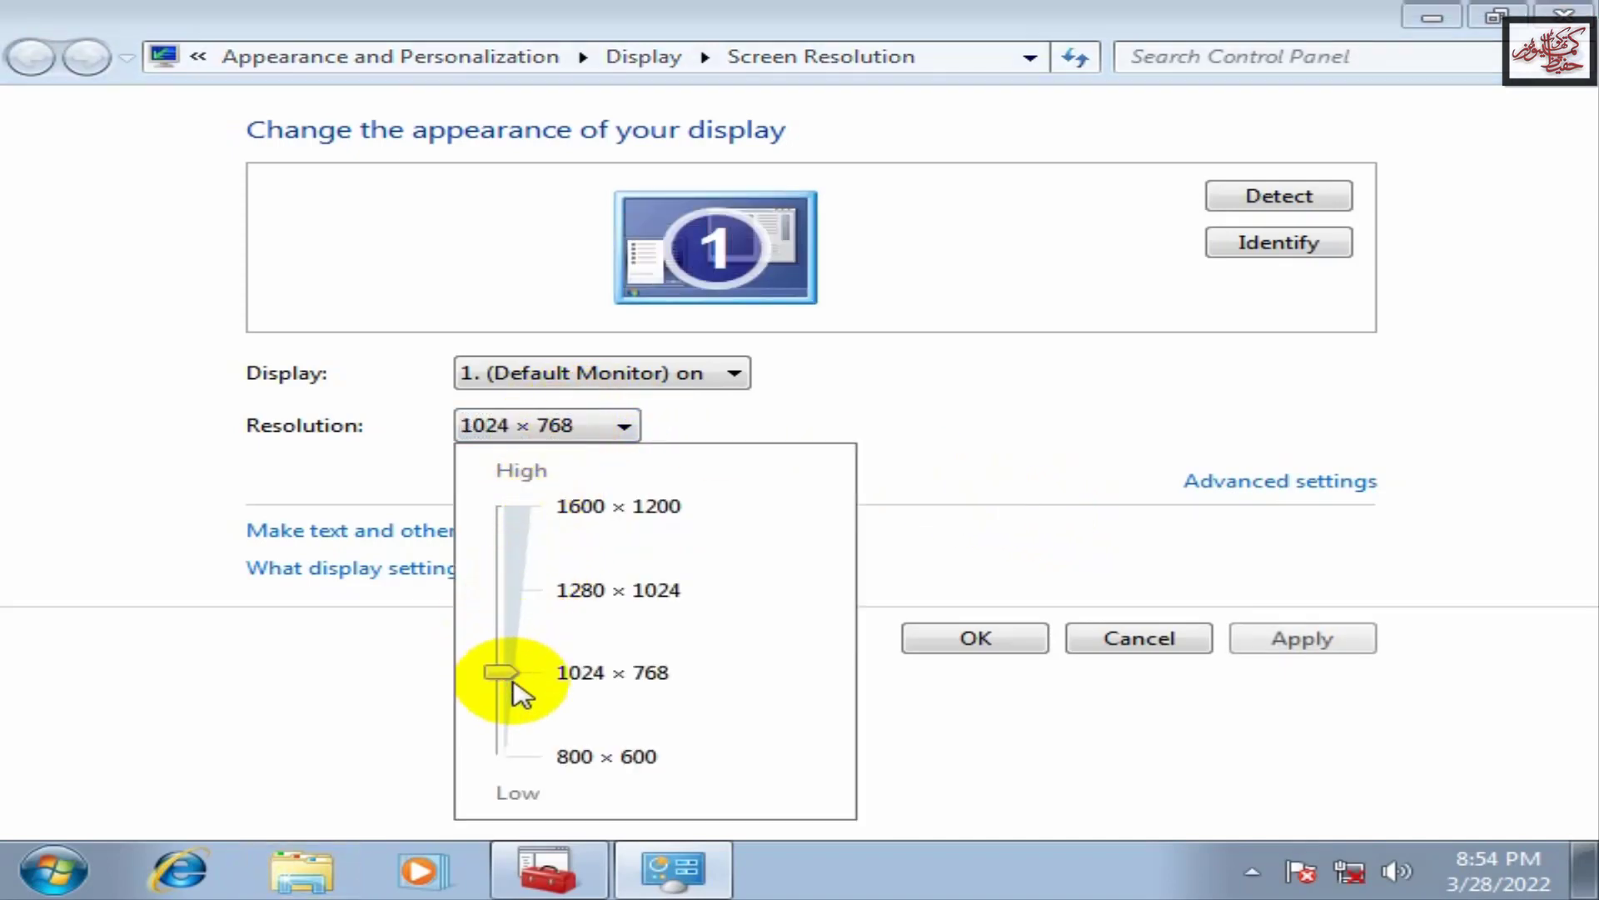
pyautogui.click(958, 643)
pyautogui.click(958, 643)
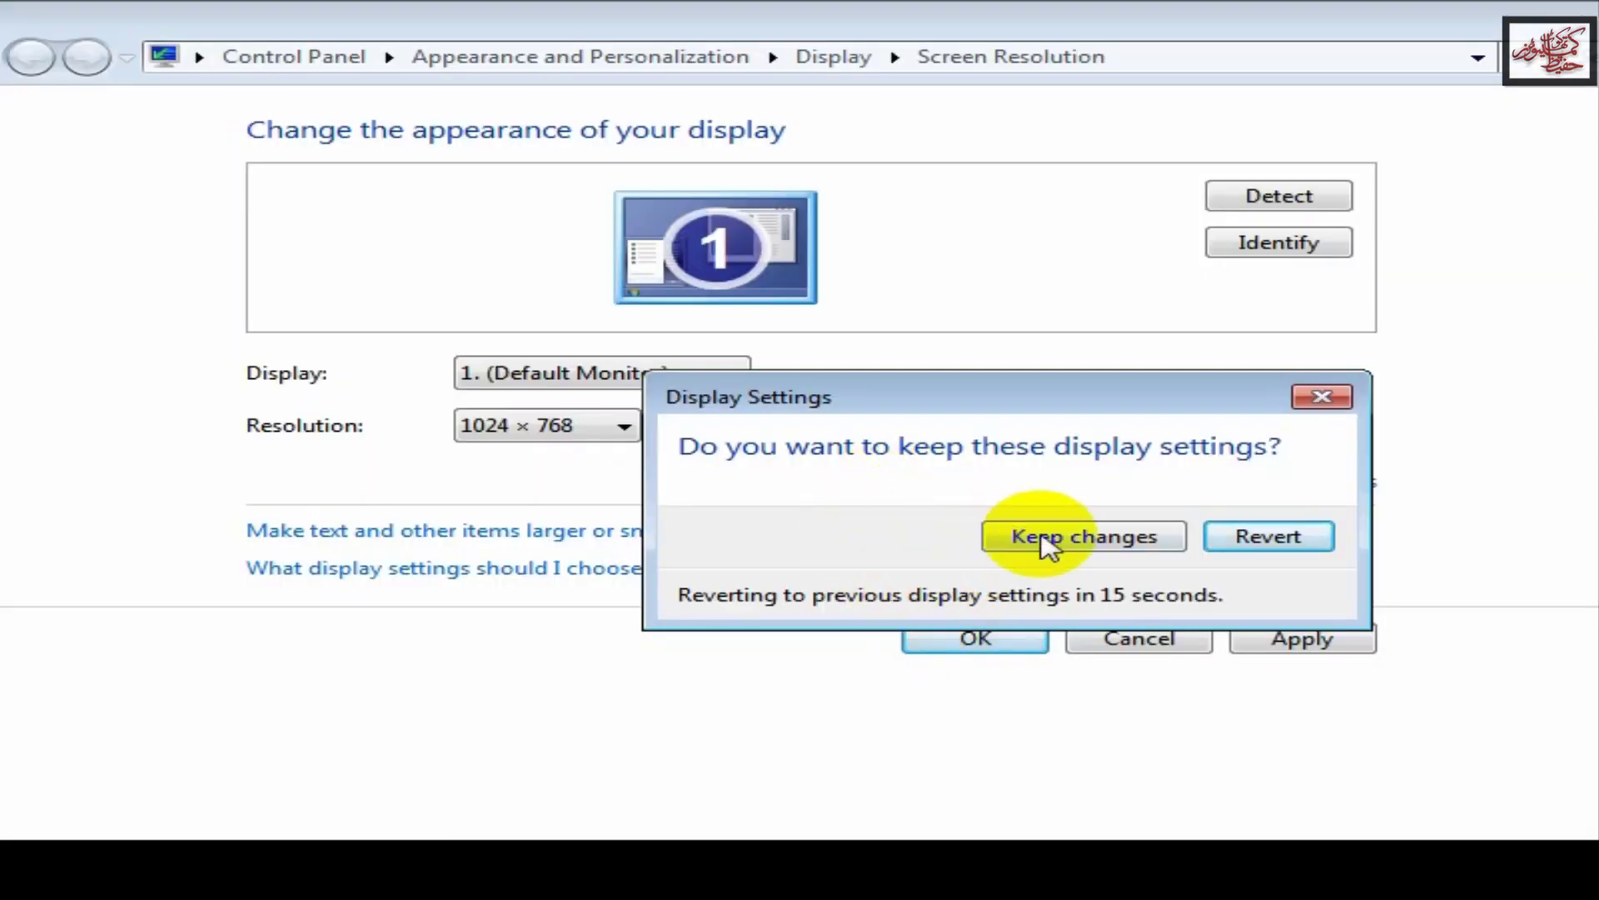
pyautogui.click(1045, 542)
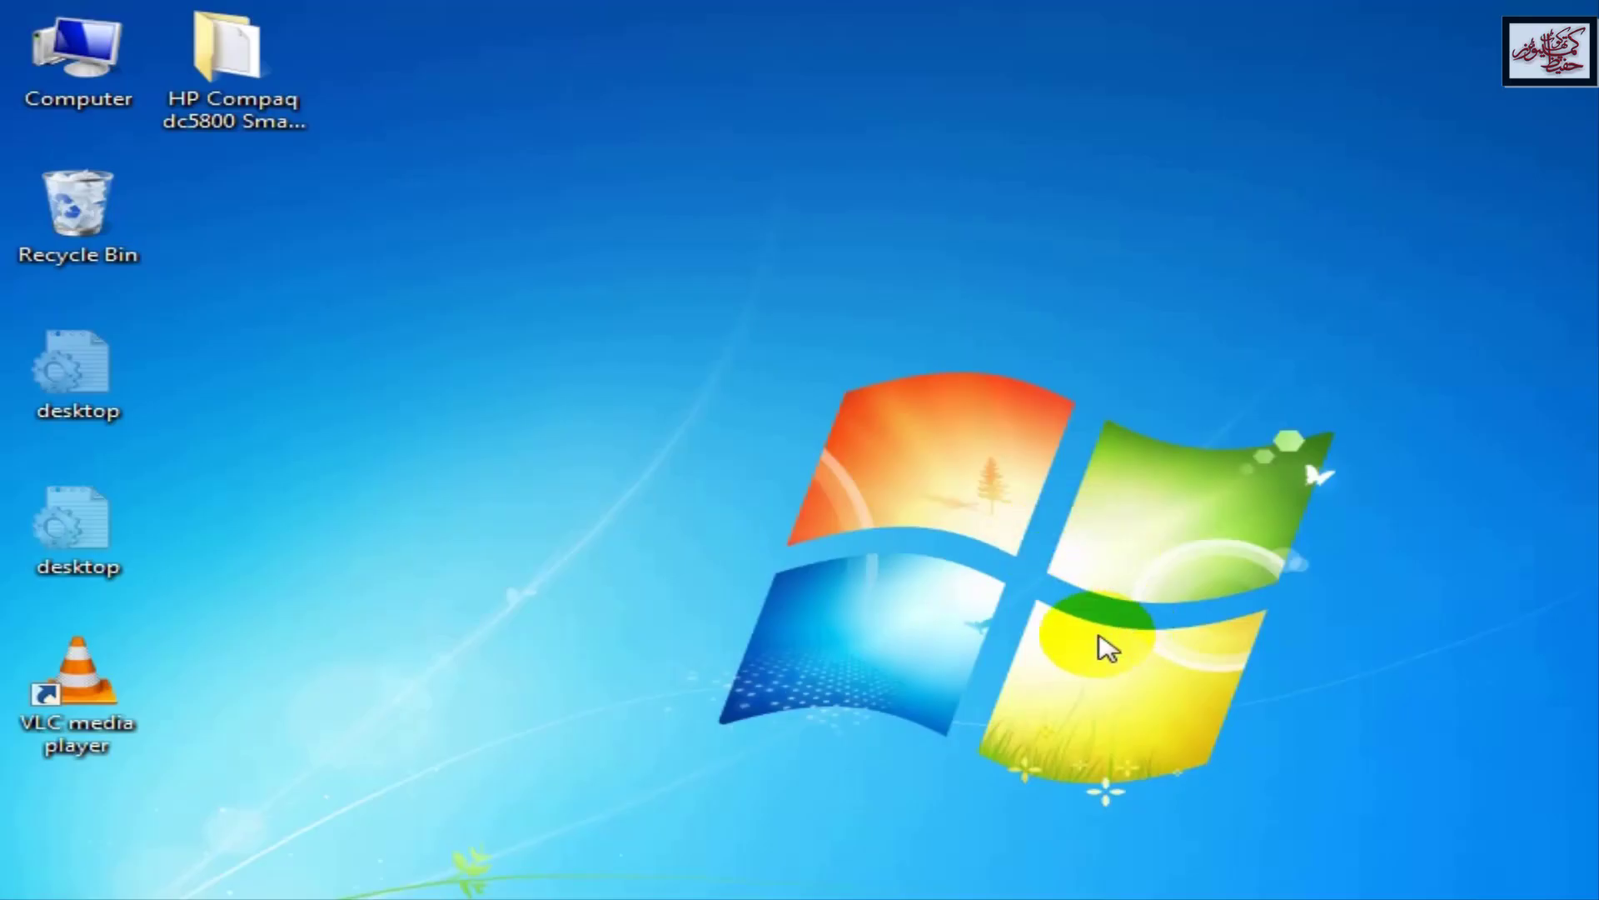